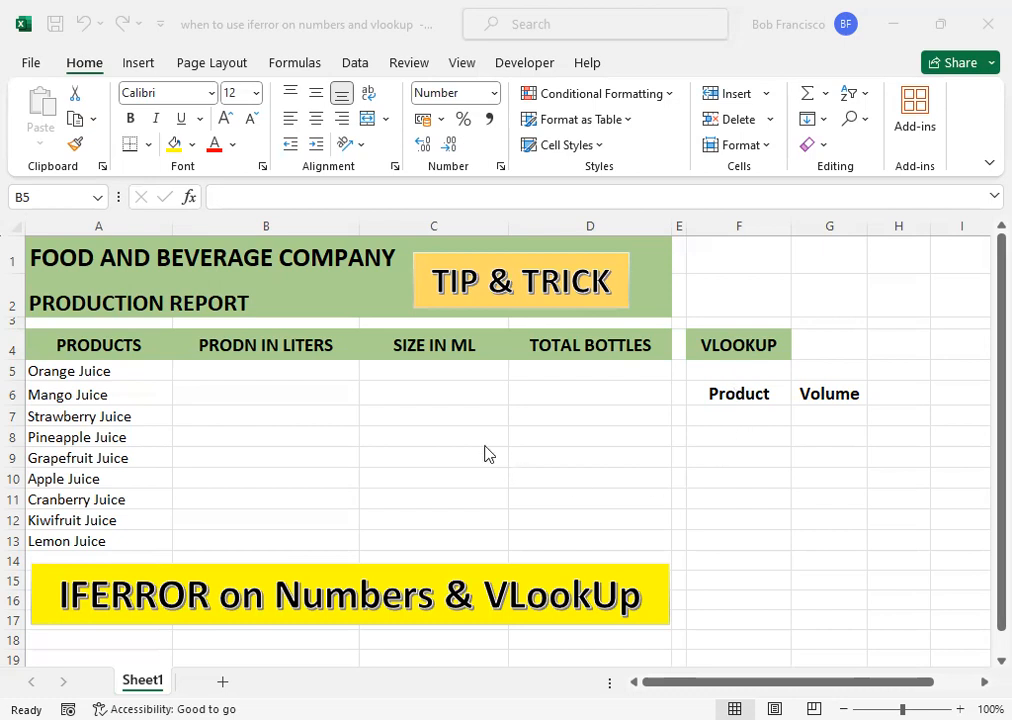
Enter the formula =RANDBETWEEN(100000,200000) in B5 as the Orange Juice production in liters.
left_click(278, 369)
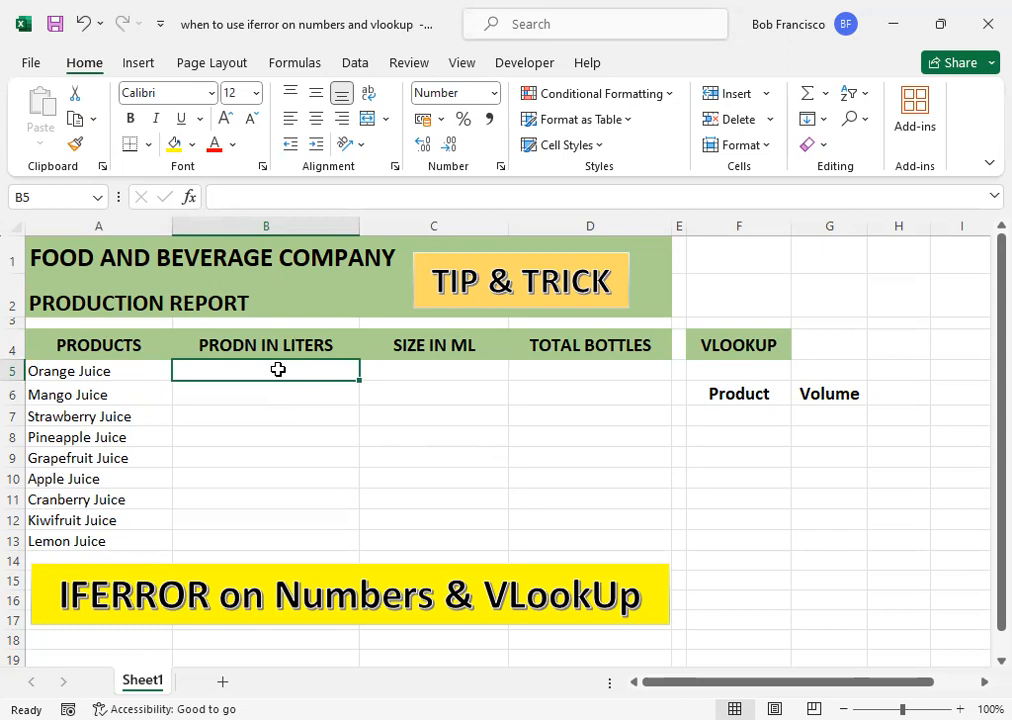
type("=")
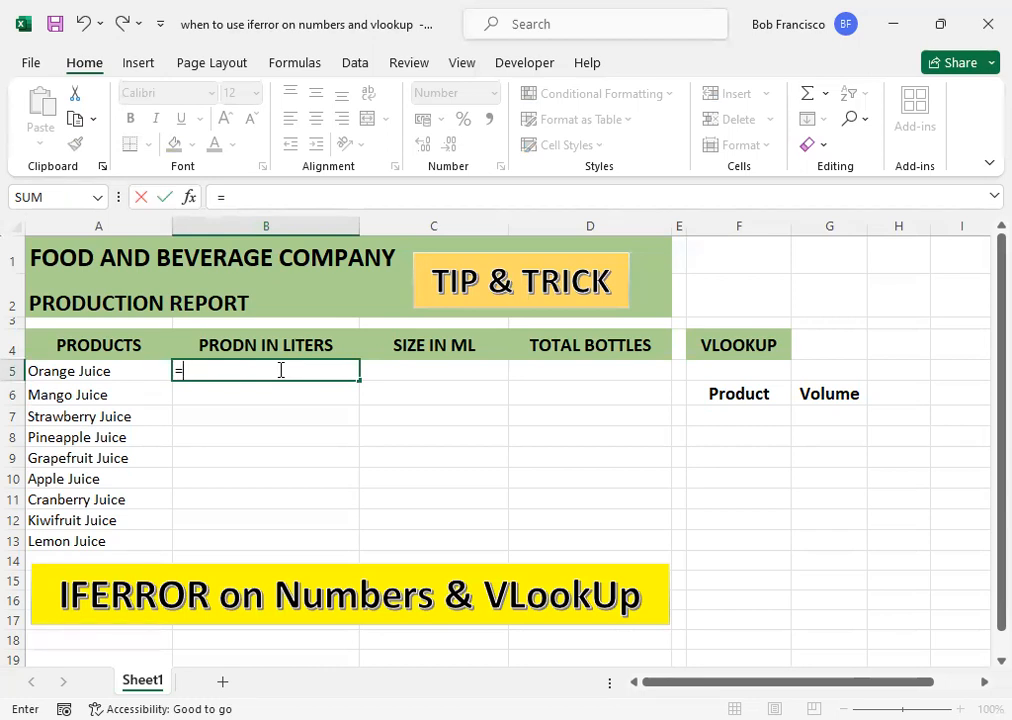
type("RAND")
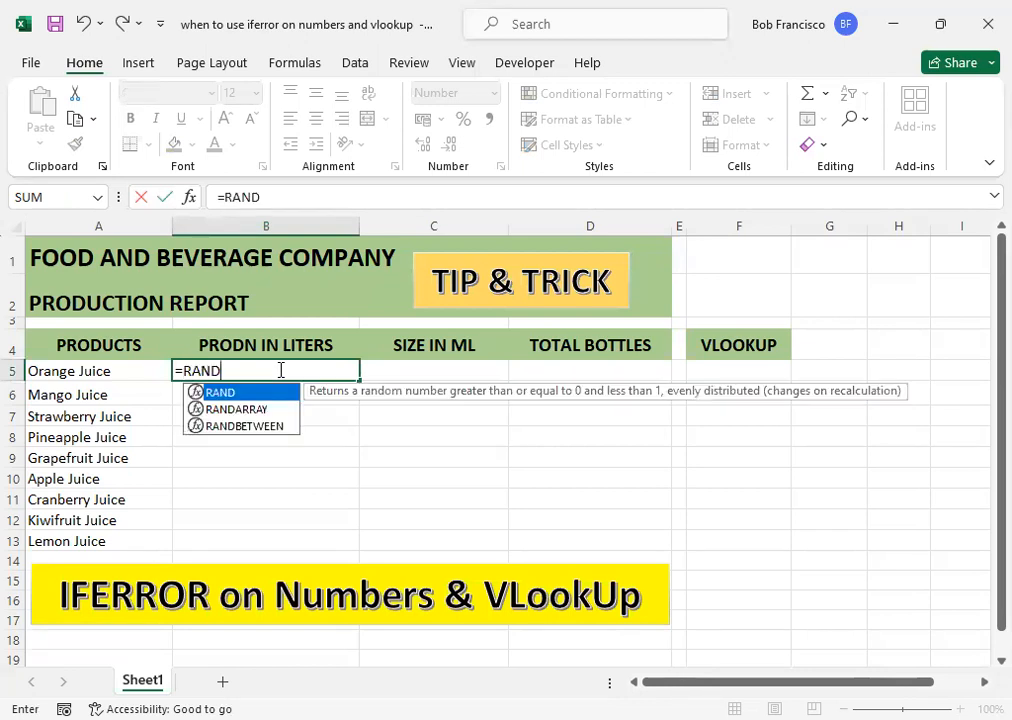
key("Down")
key("Down")
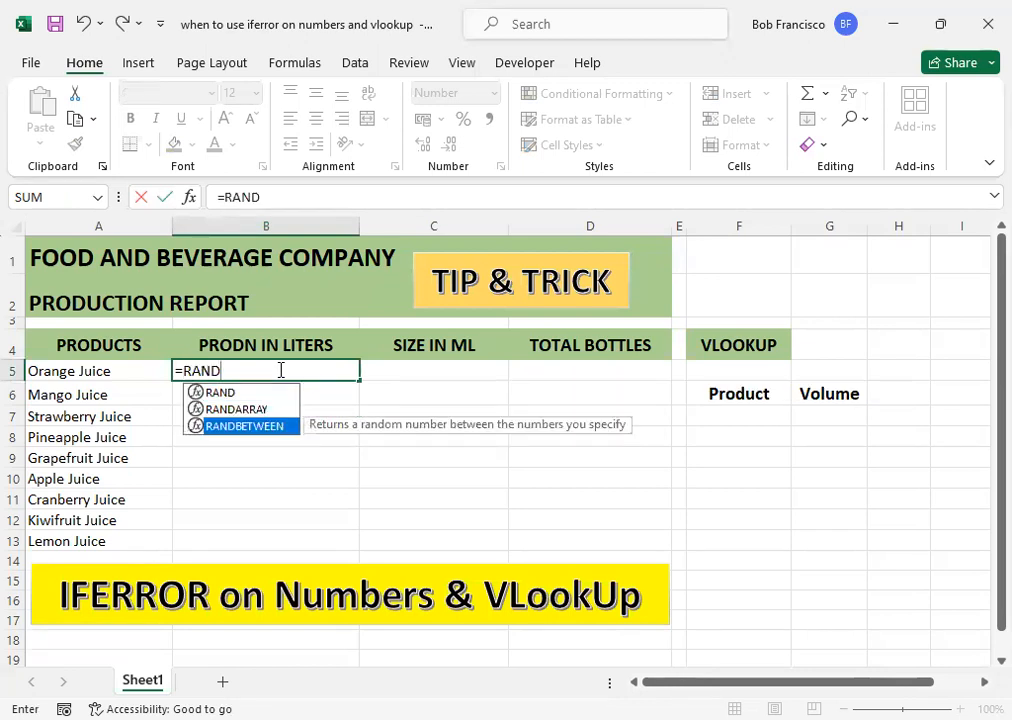
key("Tab")
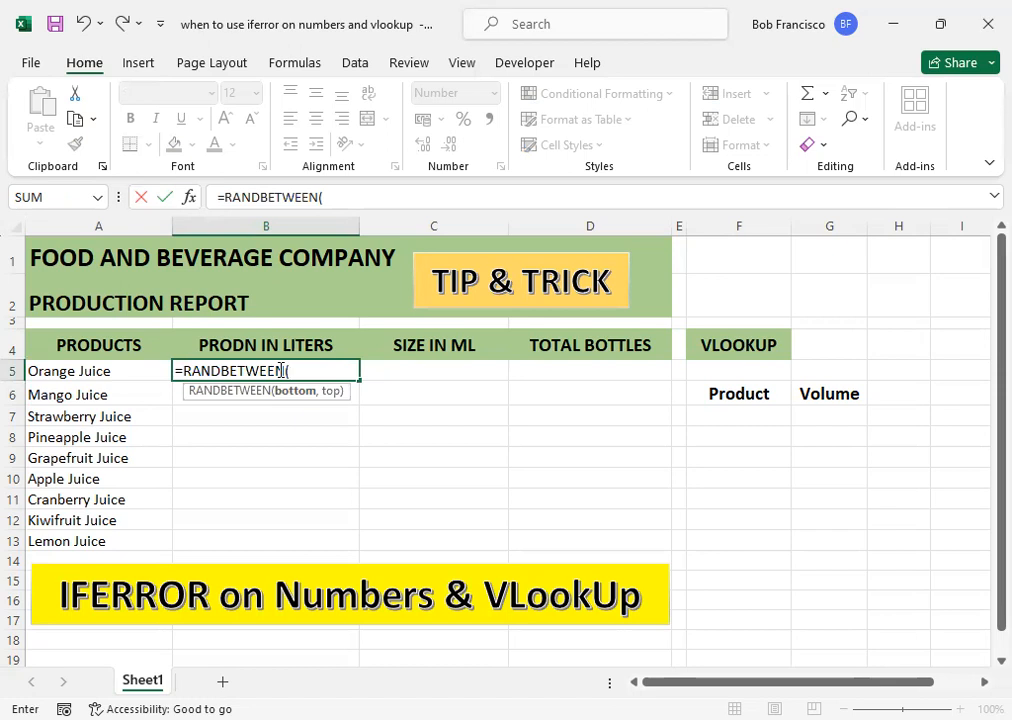
type("100000,")
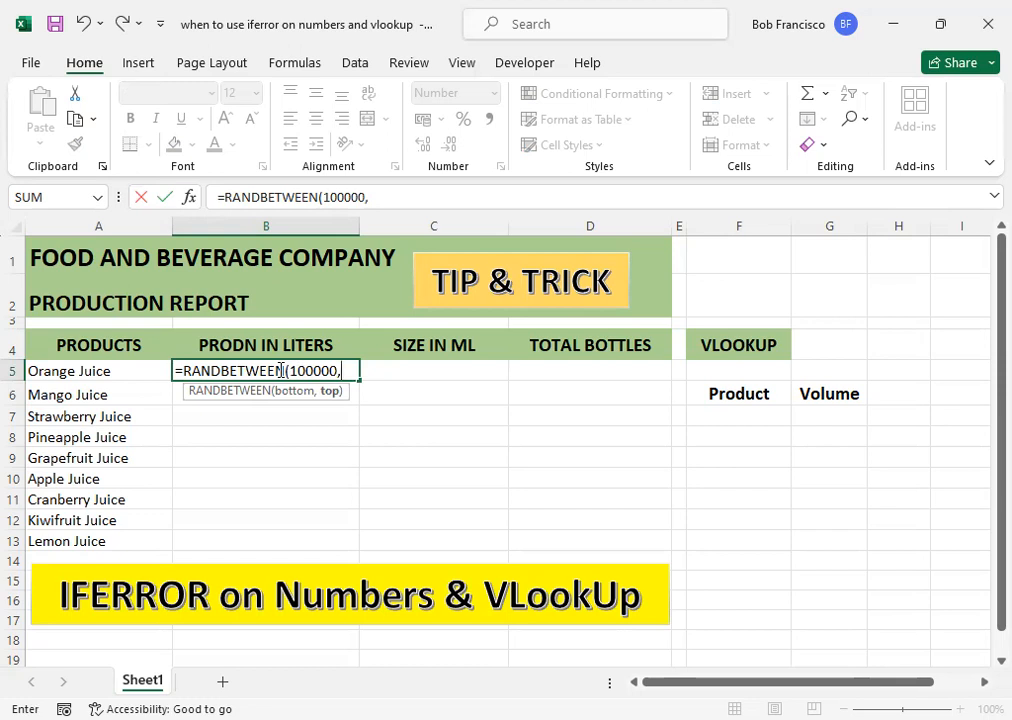
type("200000")
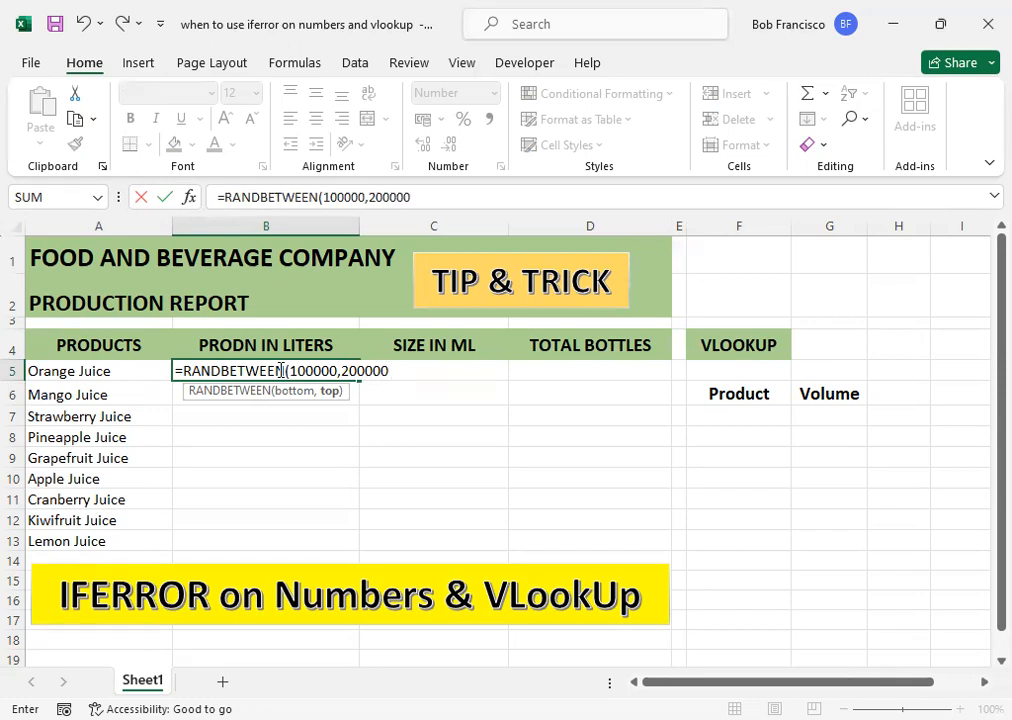
type(")")
key("Return")
Fill the random production formula from B5 down to B13 for all remaining juices.
left_click(278, 370)
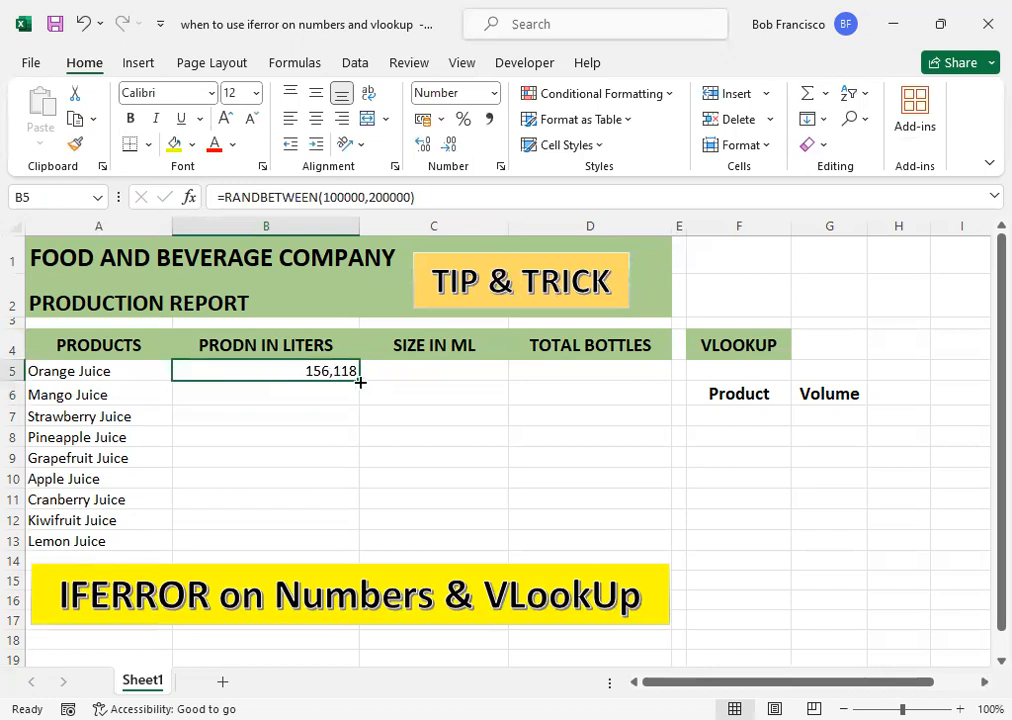
left_click_drag(360, 382, 352, 544)
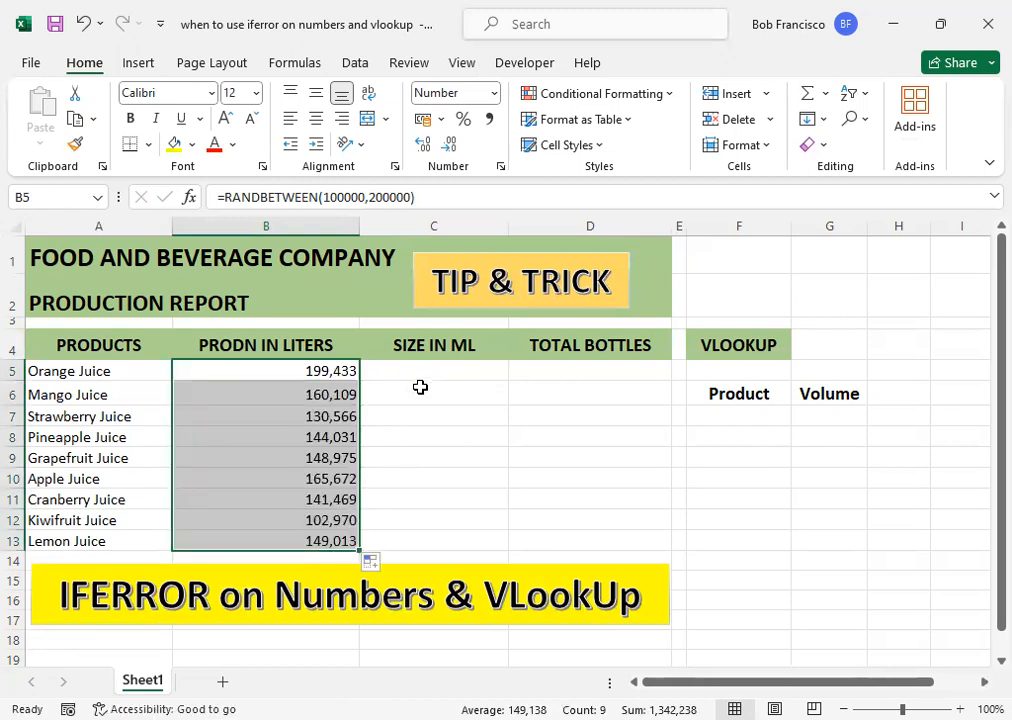
left_click(328, 369)
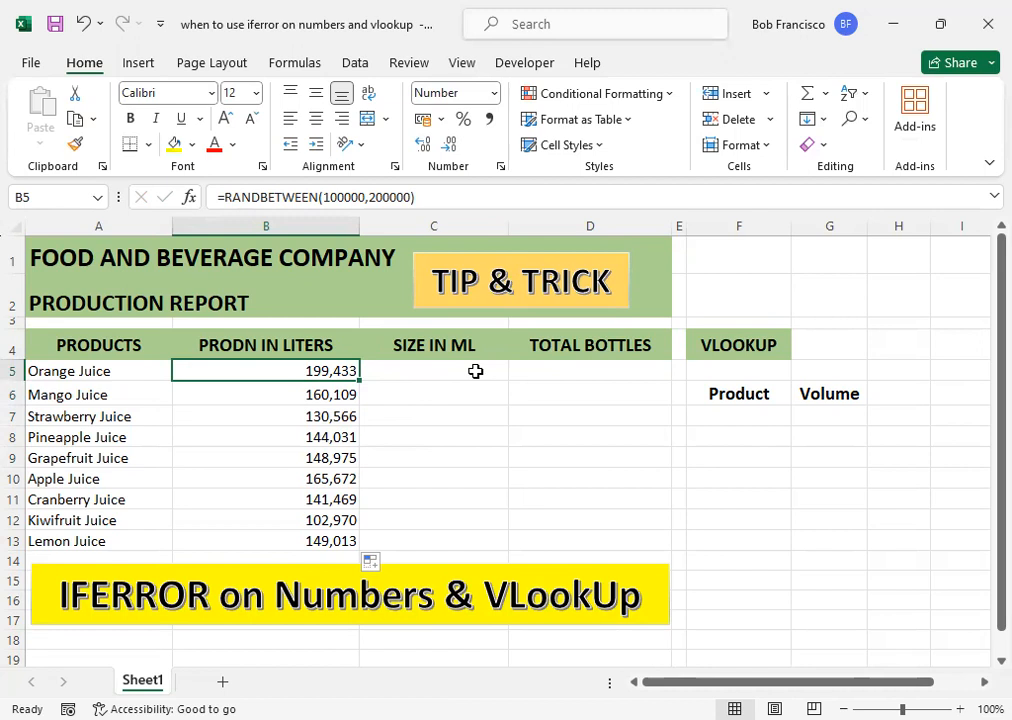
key("Down")
Enter the sizes in ml 300, 200, 500 and 0 in C5:C8, for Orange through Pineapple Juice.
left_click(475, 371)
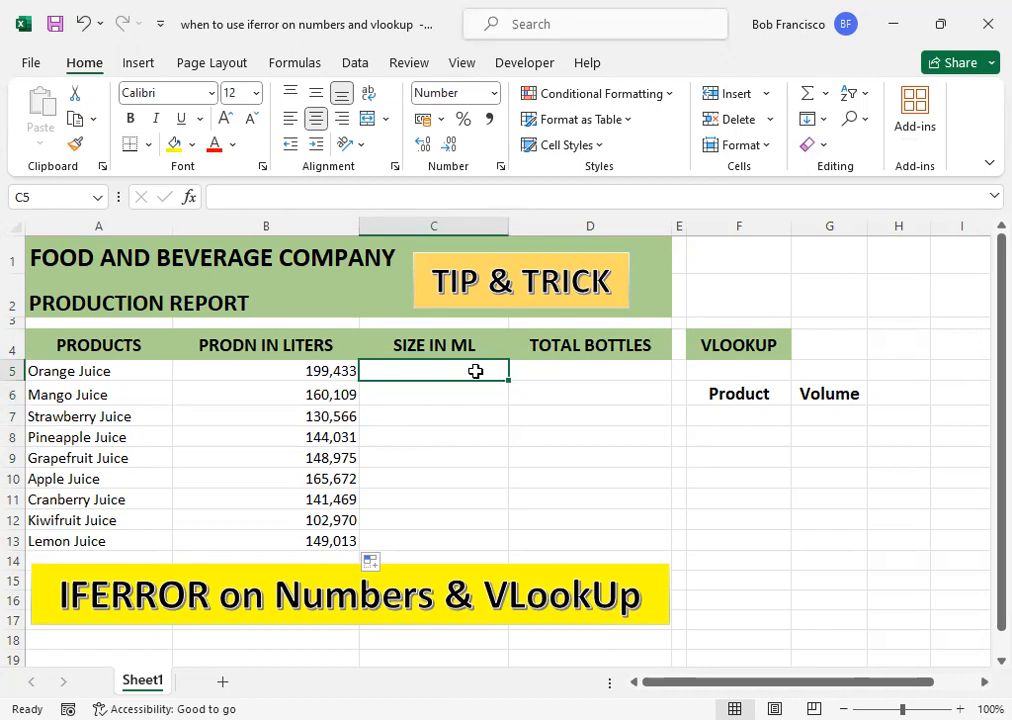
type("300")
key("Return")
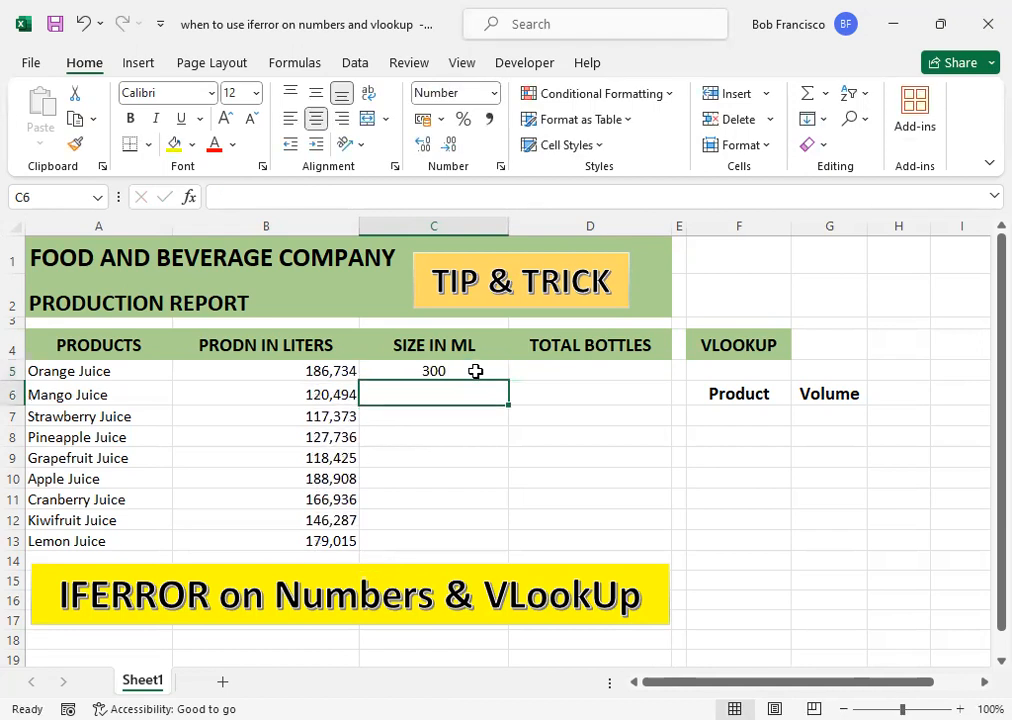
type("200")
key("Return")
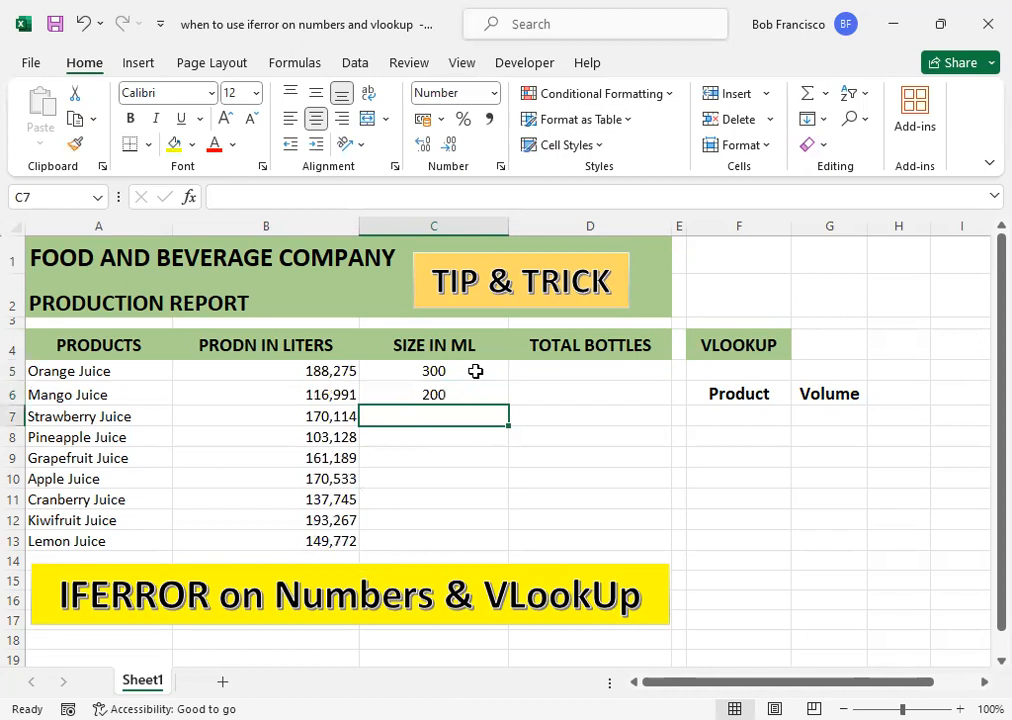
type("500")
key("Return")
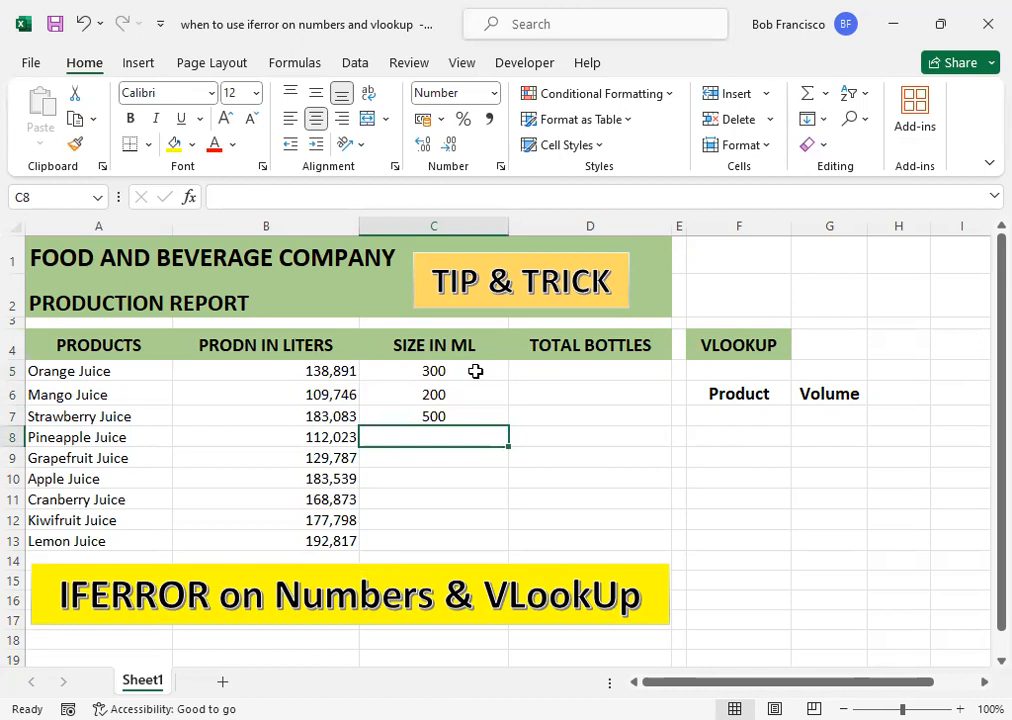
type("0")
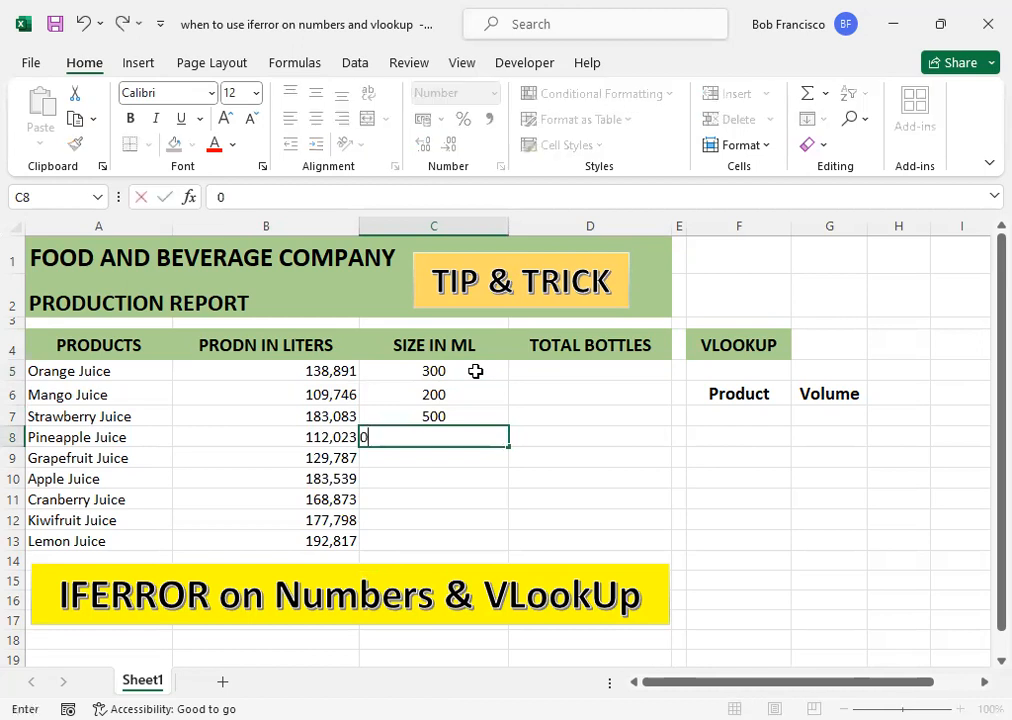
key("Return")
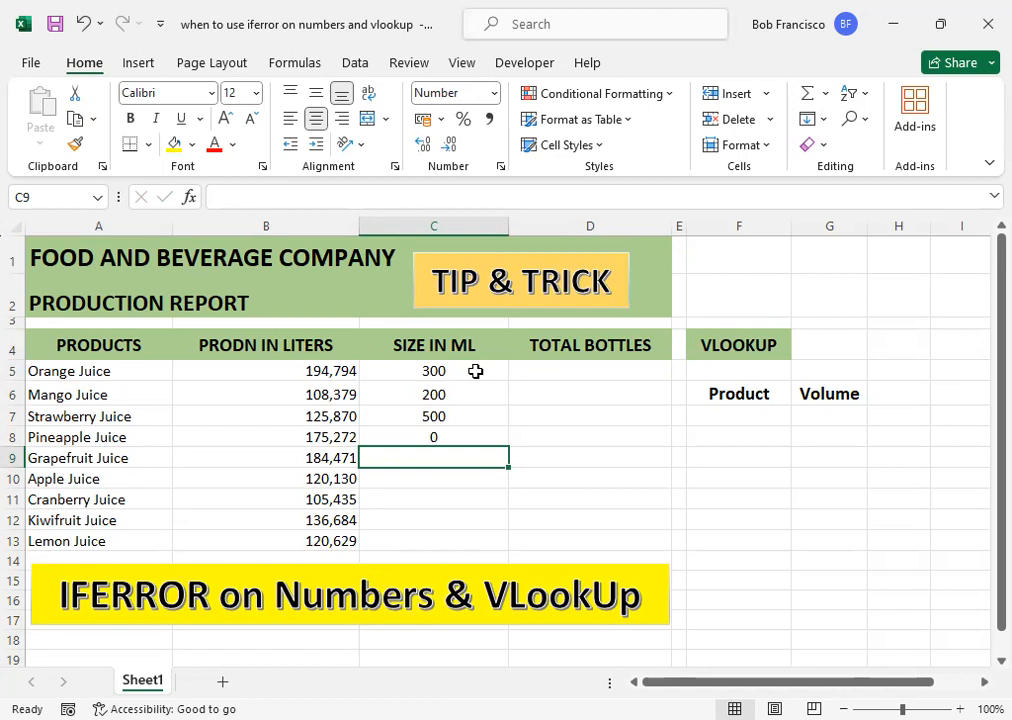
key("Up")
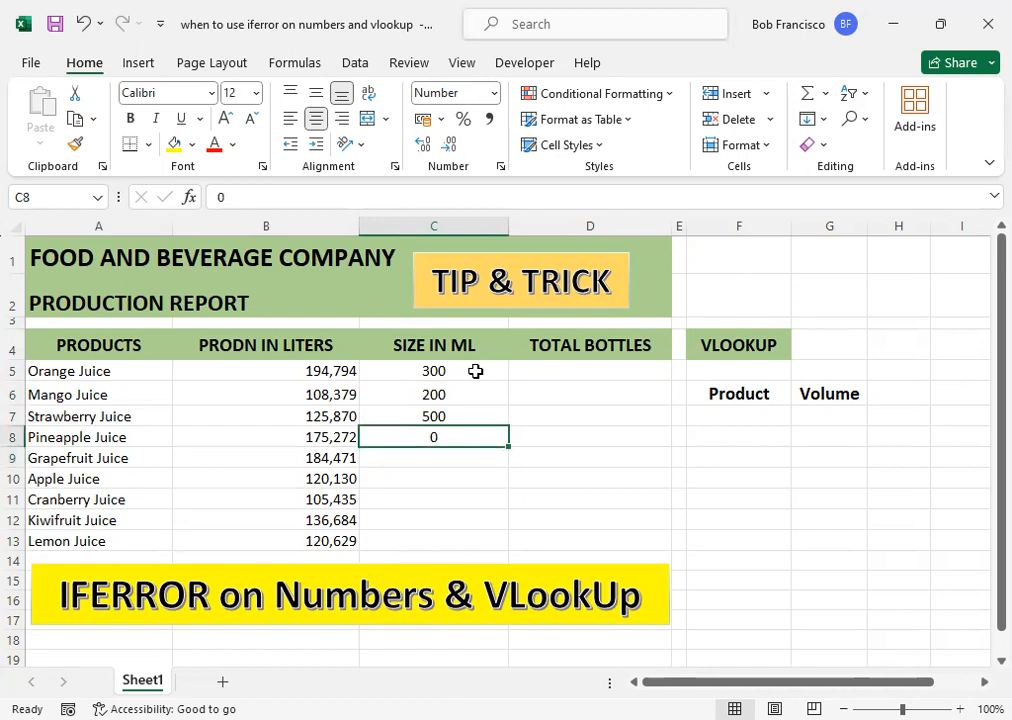
key("Down")
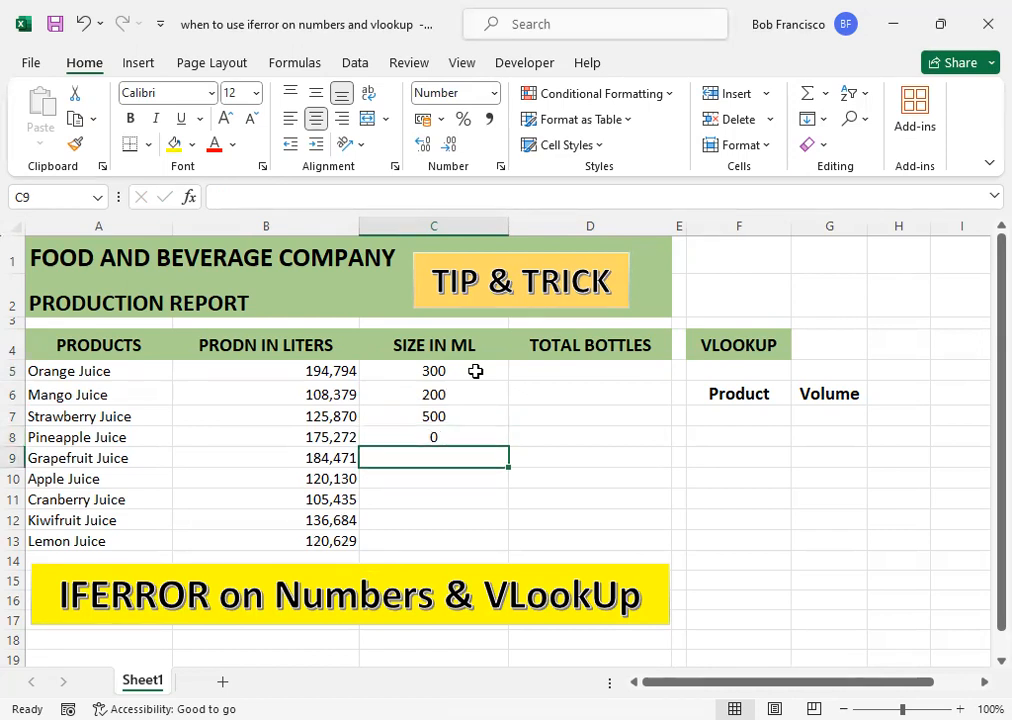
Enter the sizes 1000, 250, TBD, 300 and TBD in C9:C13, for Grapefruit through Lemon Juice.
type("1000")
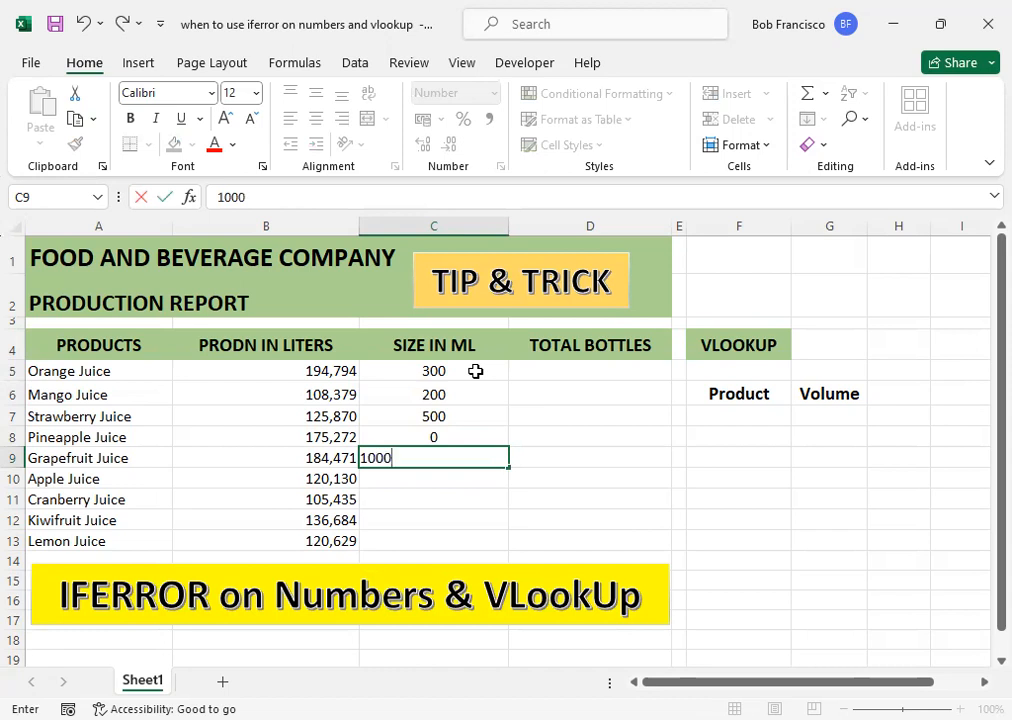
key("Return")
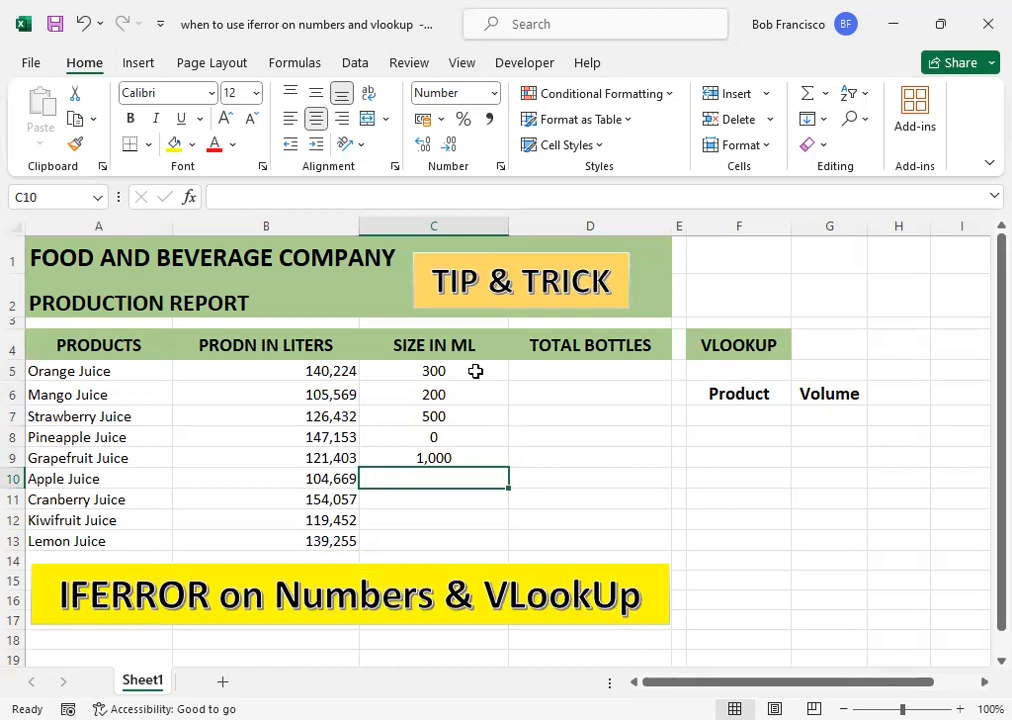
type("250")
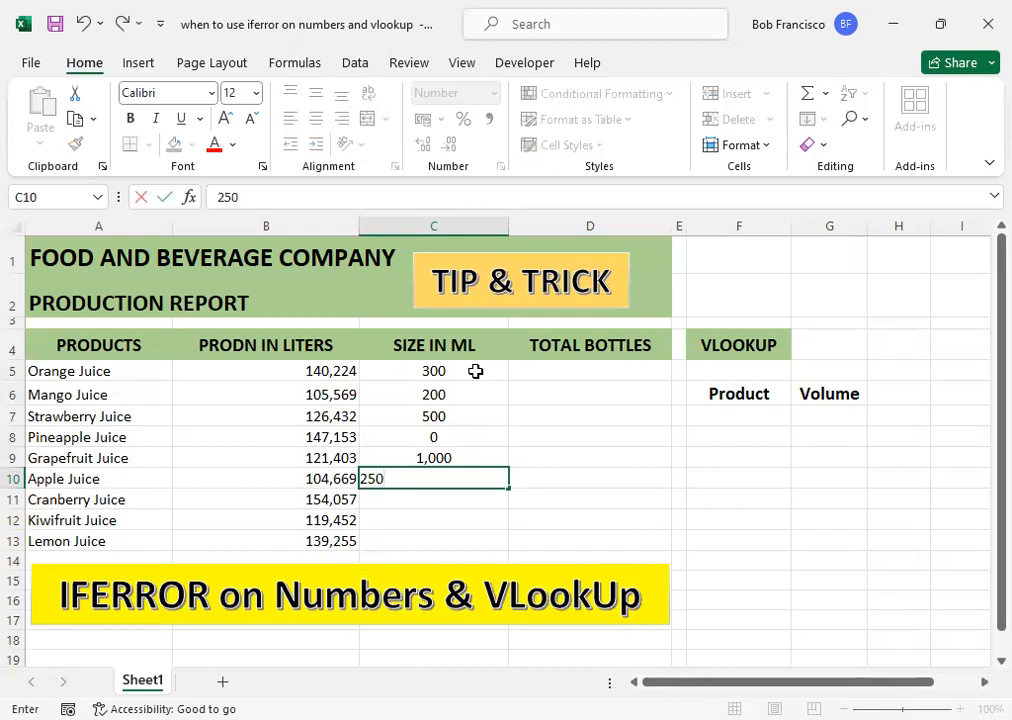
key("Return")
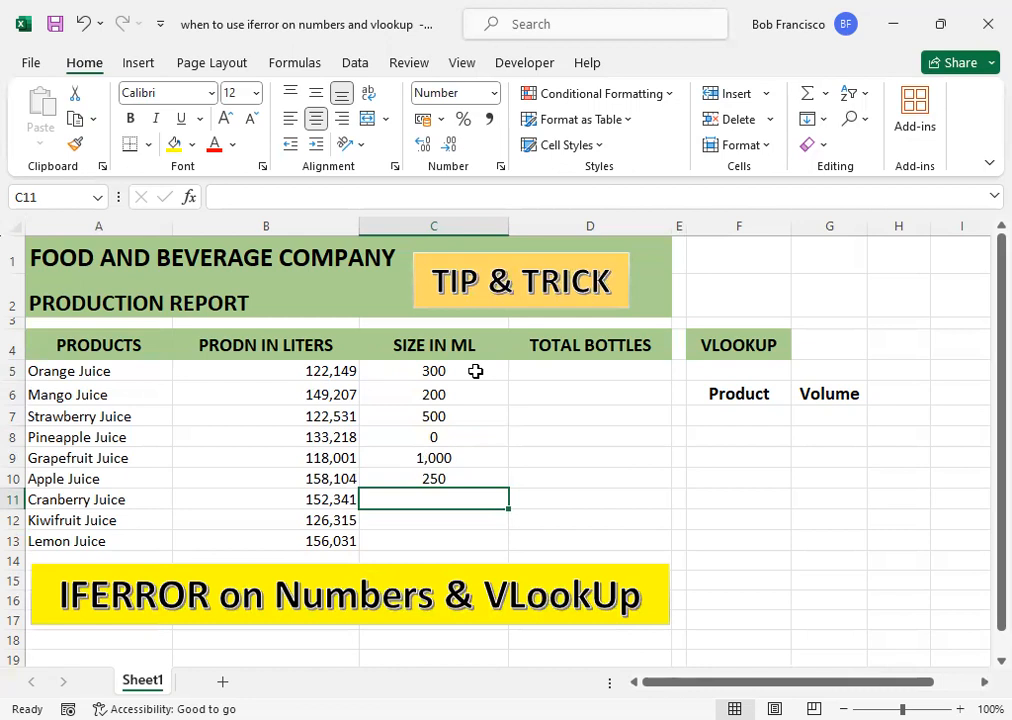
type("T")
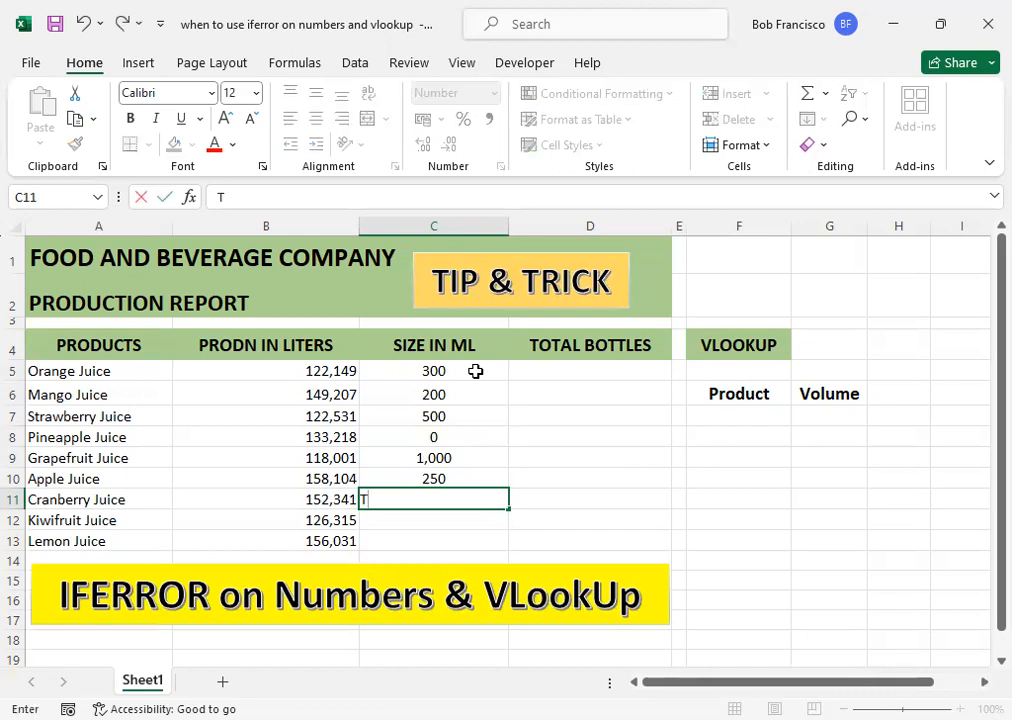
type("BD")
key("Return")
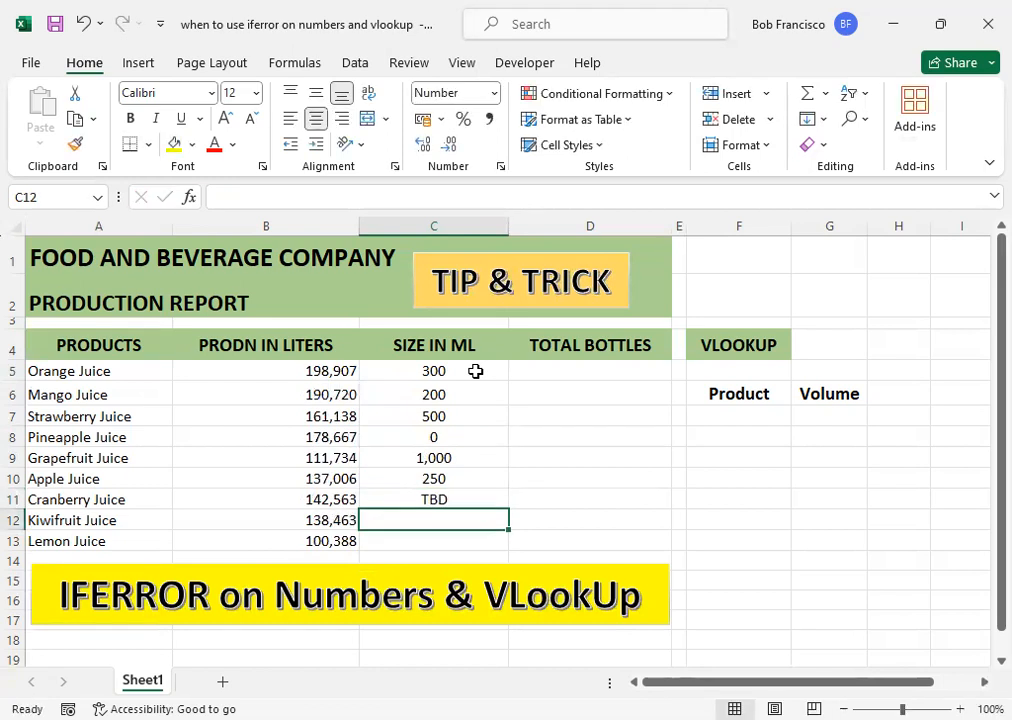
type("300")
key("Return")
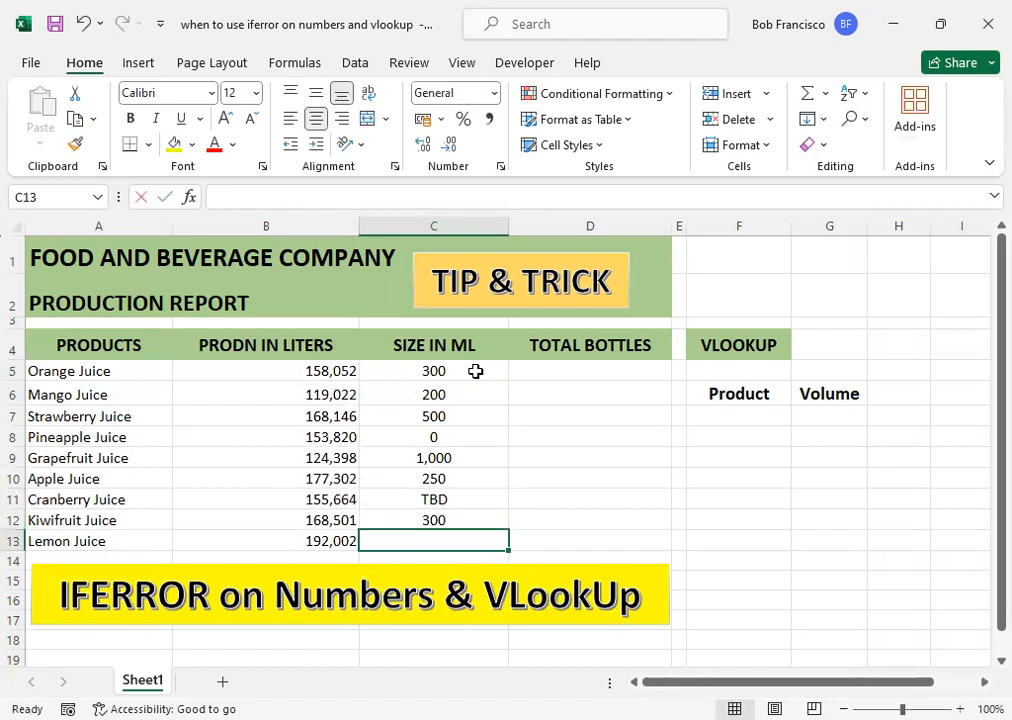
type("TBD")
key("Return")
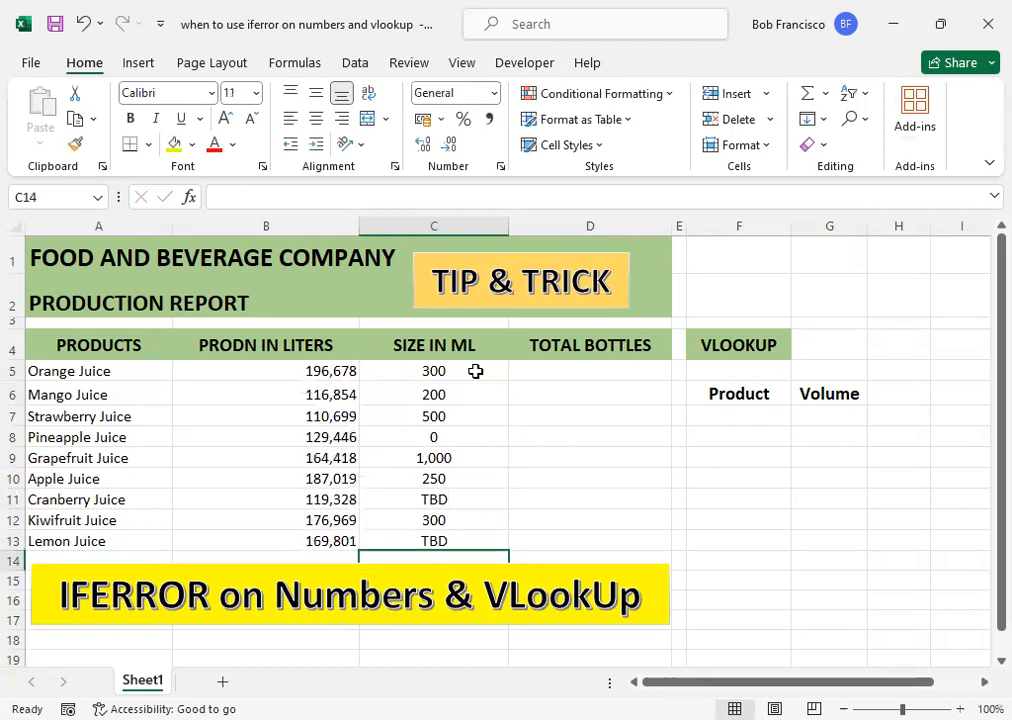
key("Up")
key("Up")
key("Up")
key("Up")
key("Up")
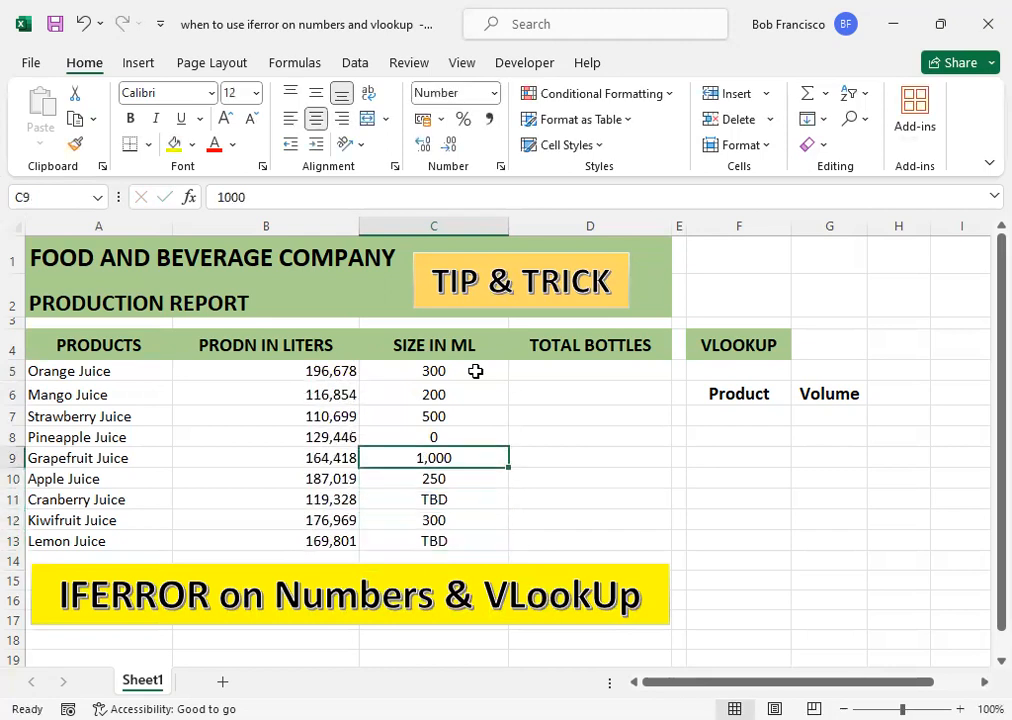
left_click(289, 375)
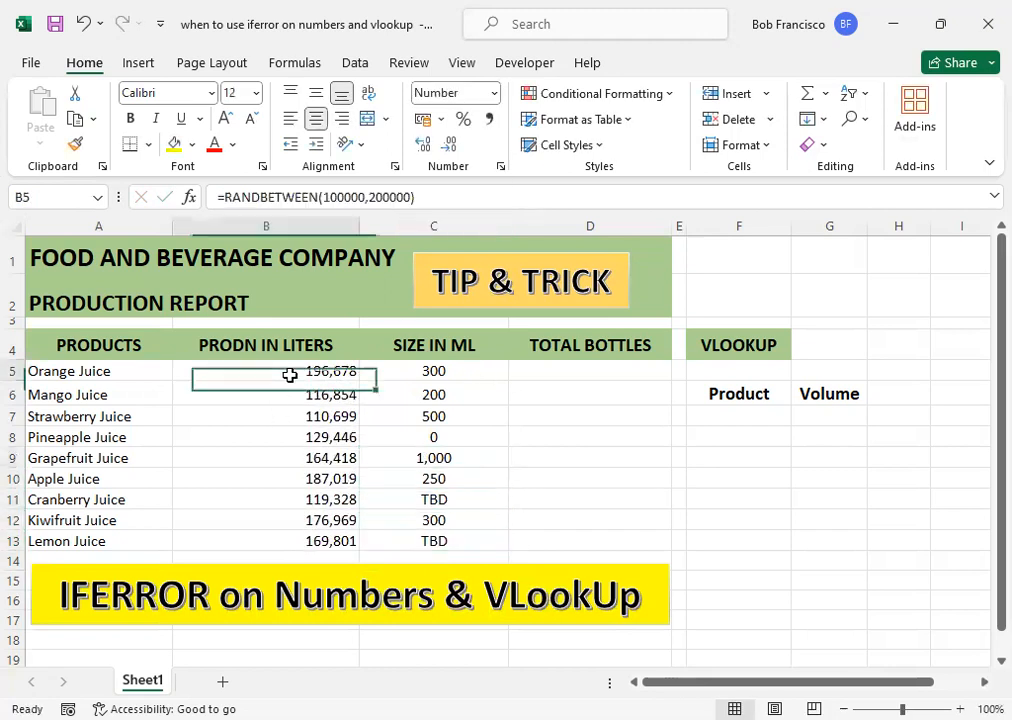
left_click(434, 371)
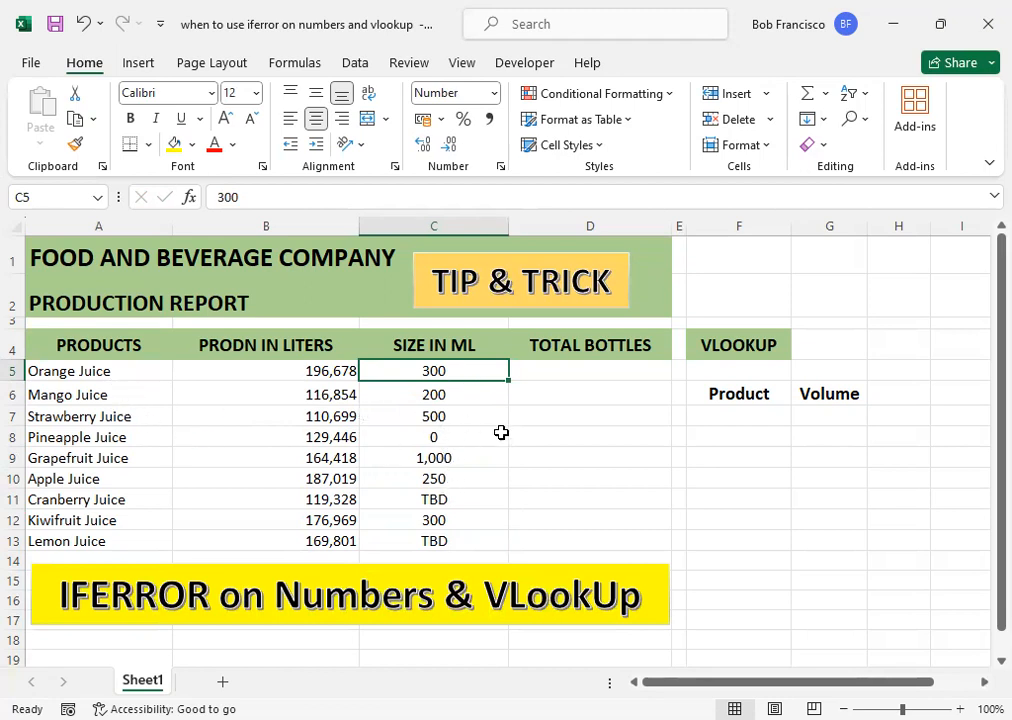
Calculate the total bottles for Orange Juice in D5 by dividing production by size with =B5/C5.
left_click(566, 377)
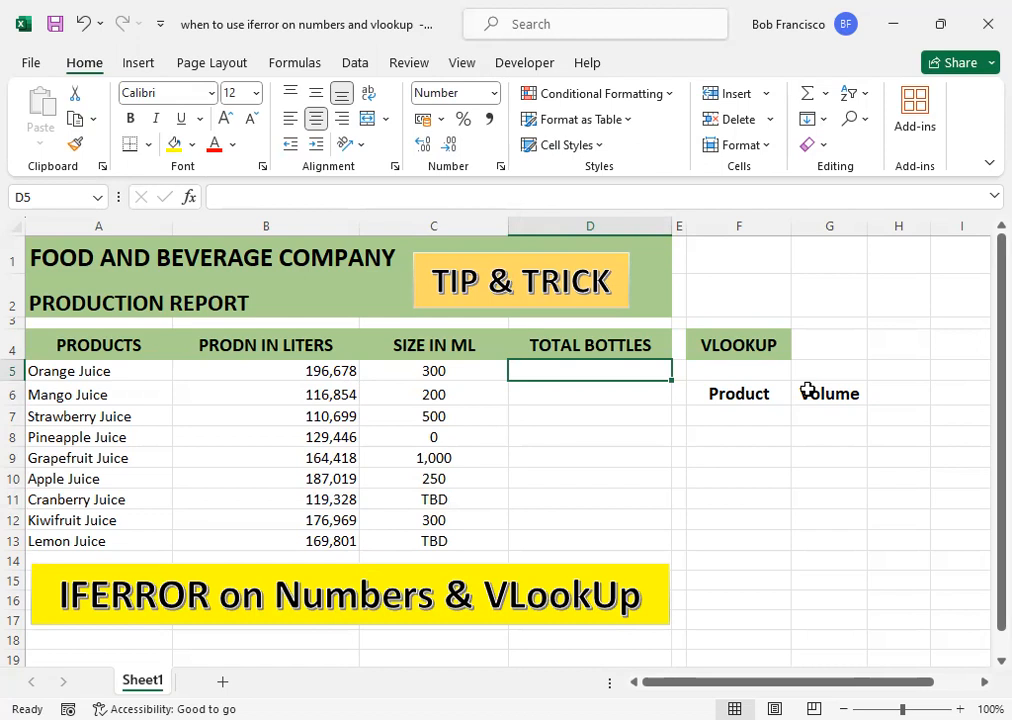
type("=")
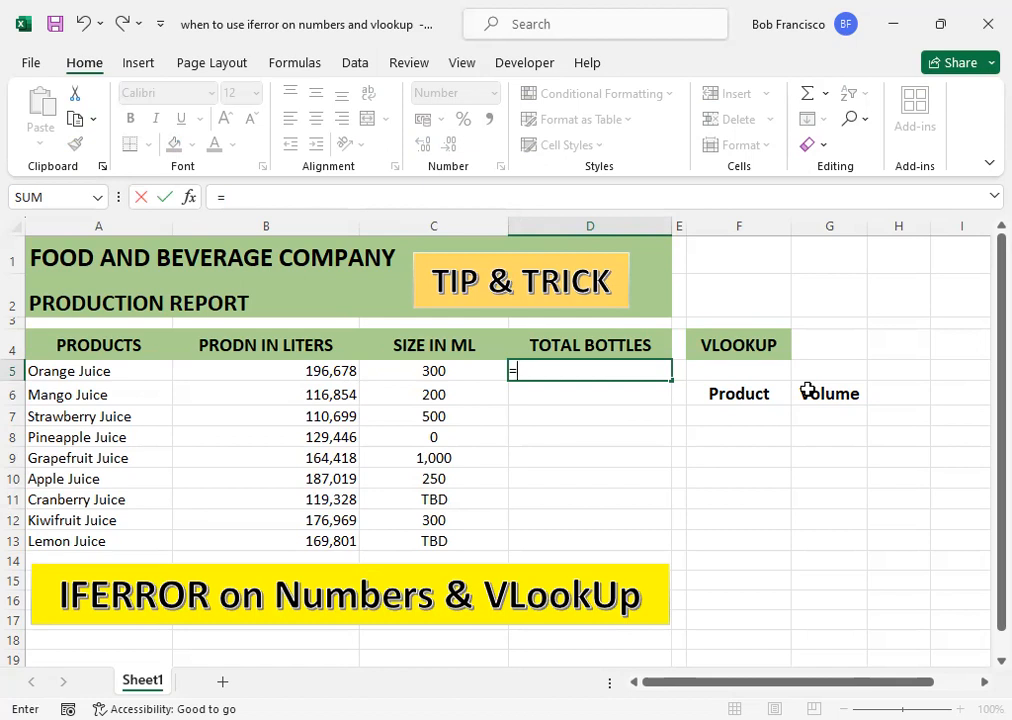
key("Left")
key("Left")
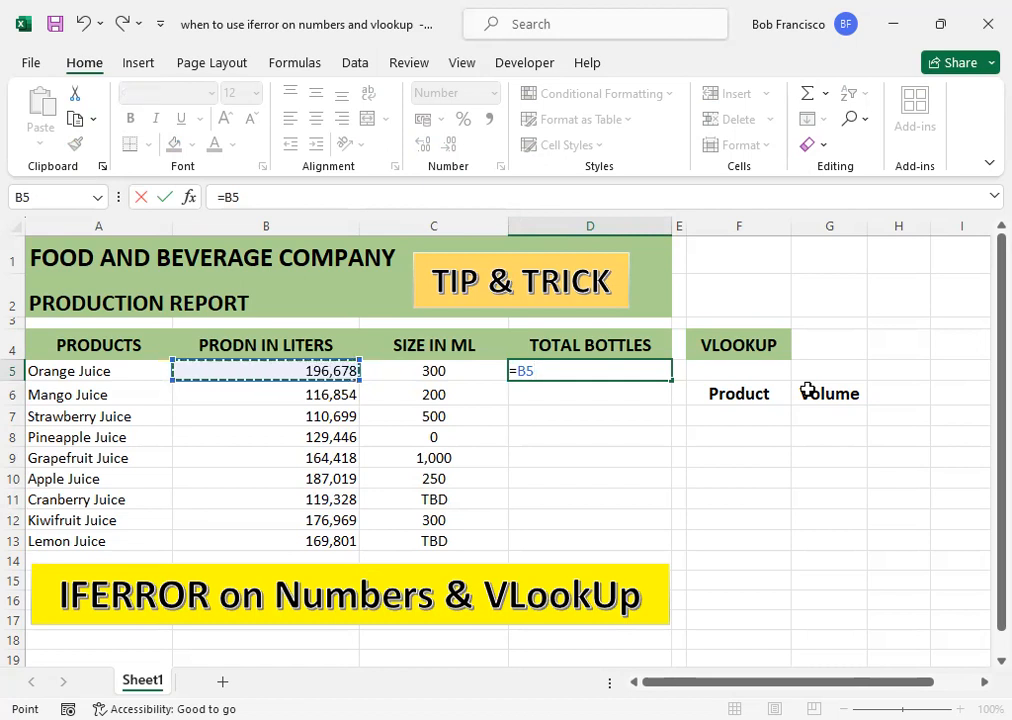
type("/")
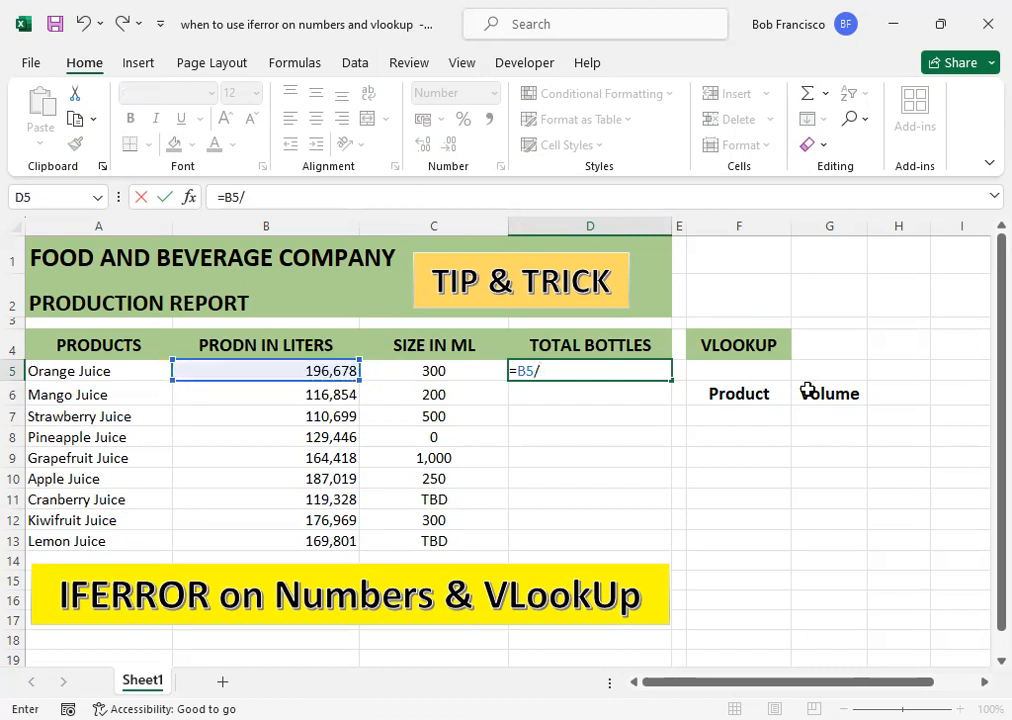
key("Left")
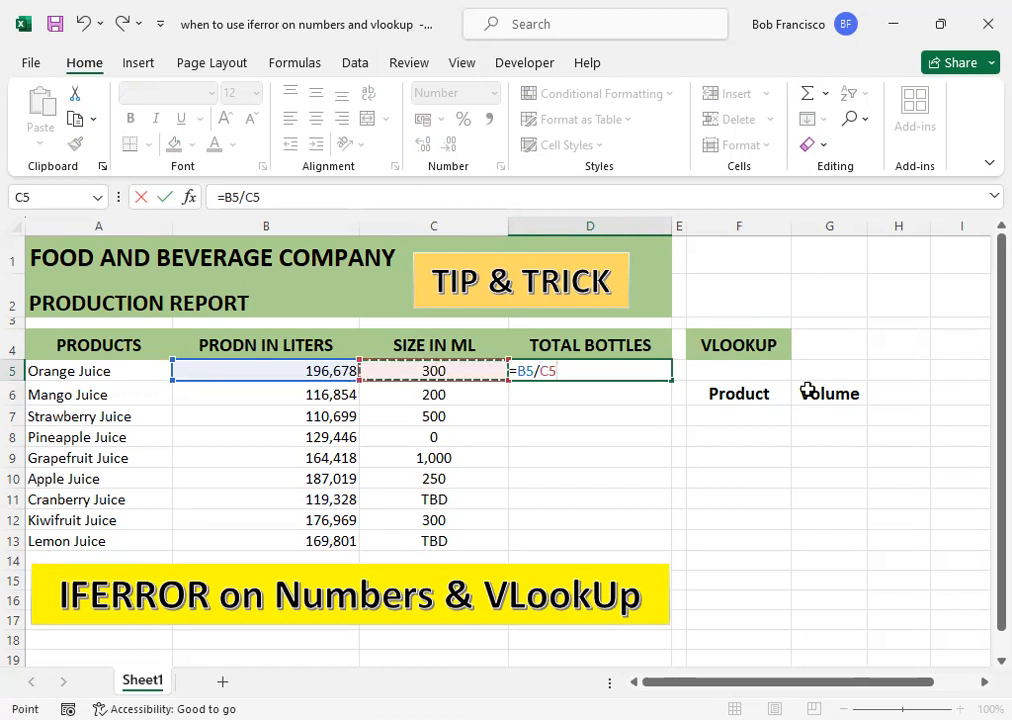
key("Return")
key("Up")
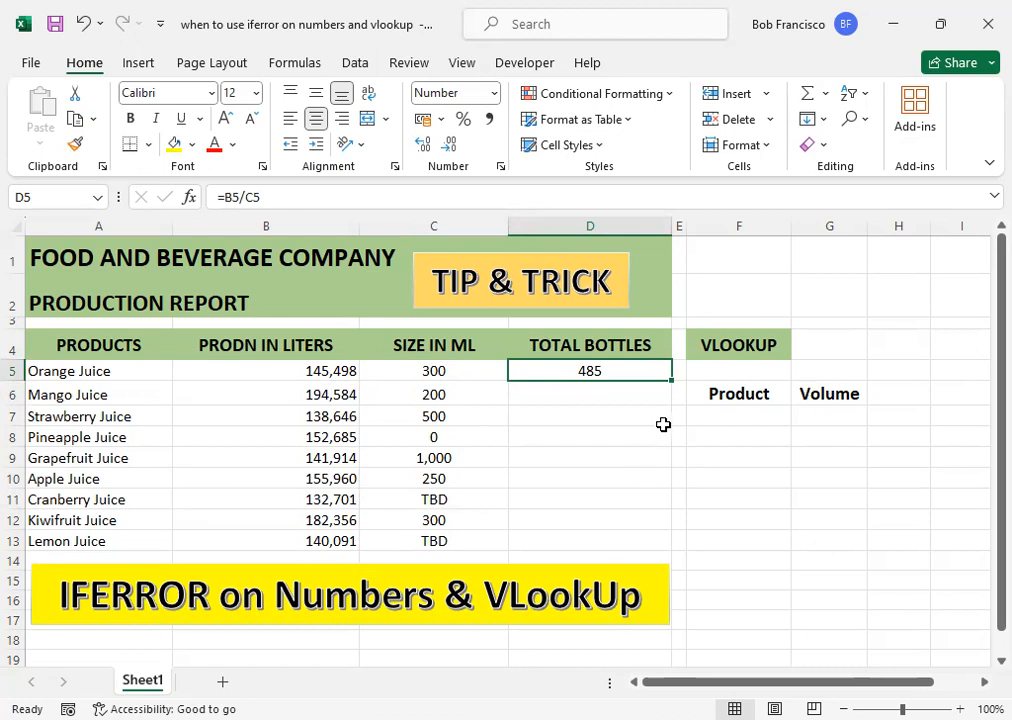
Fill the division formula from D5 down to D13 for all remaining juices.
left_click_drag(671, 381, 671, 549)
left_click(618, 479)
left_click(603, 435)
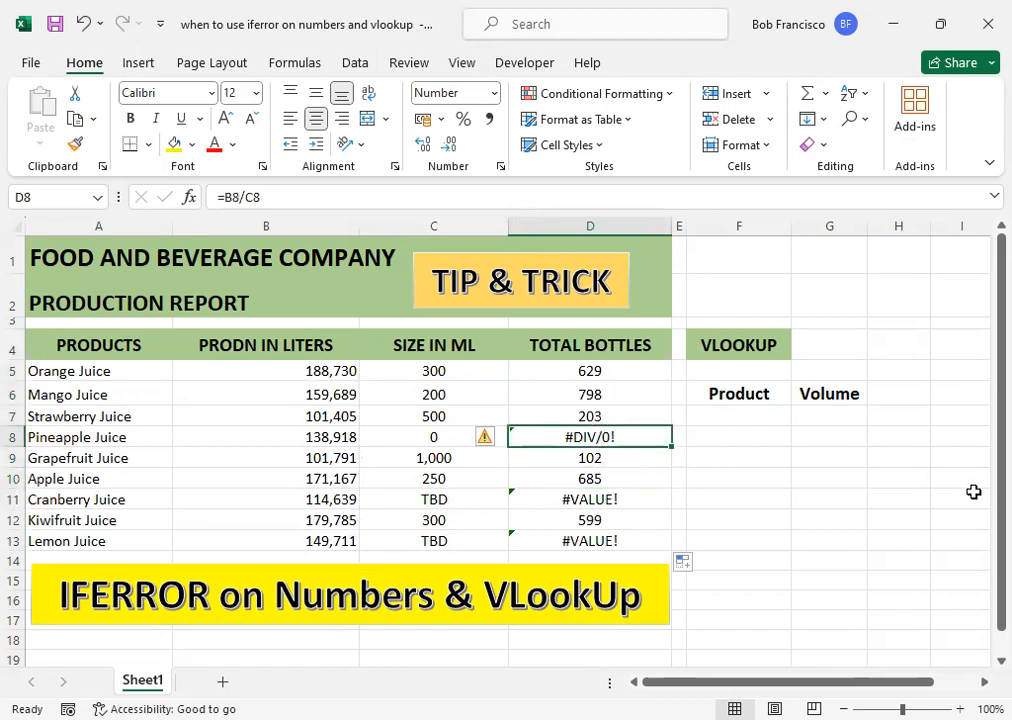
Compare the sizes with the total bottles formulas for Pineapple, Cranberry and Lemon Juice in columns C and D.
key("Up")
key("Up")
key("Up")
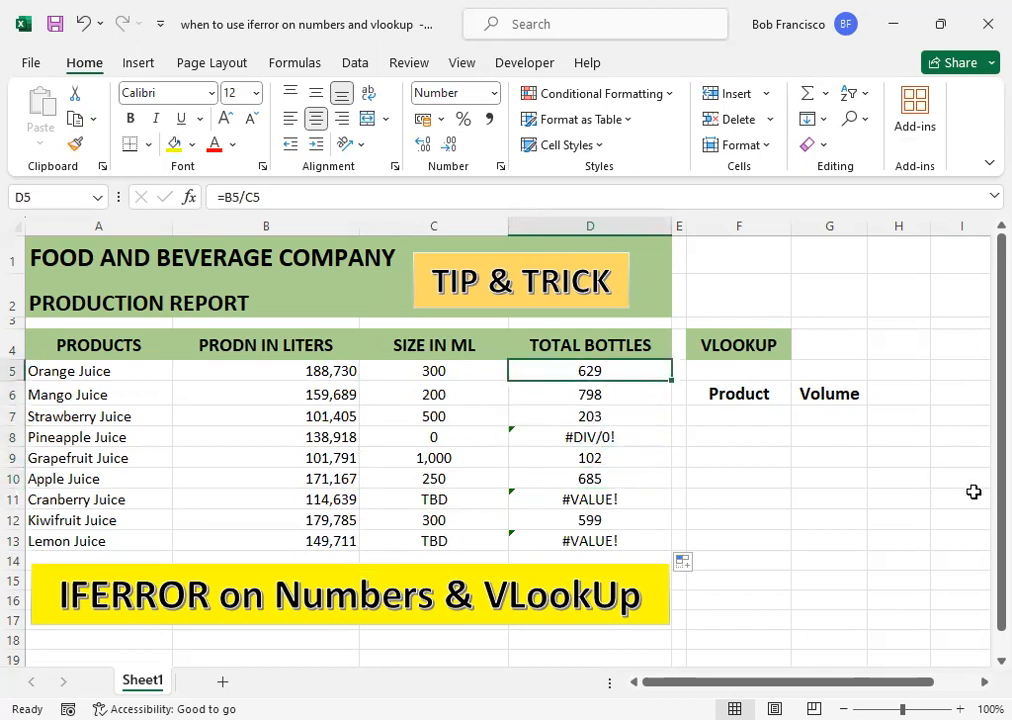
key("Left")
key("Down")
key("Down")
key("Down")
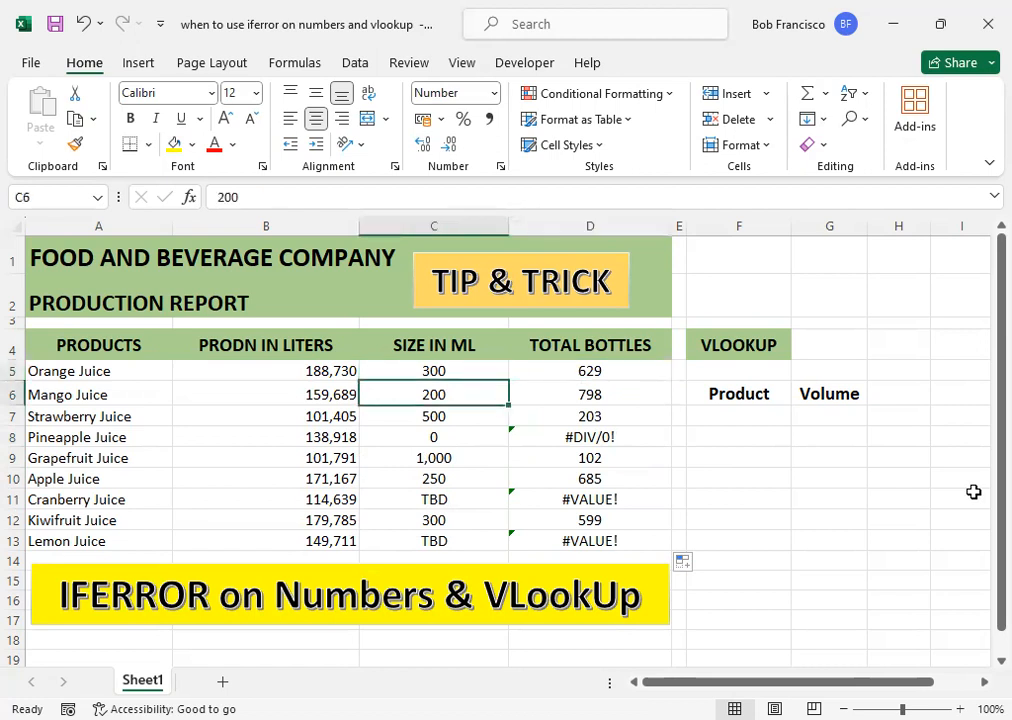
key("Right")
key("Left")
key("Left")
key("Right")
key("Right")
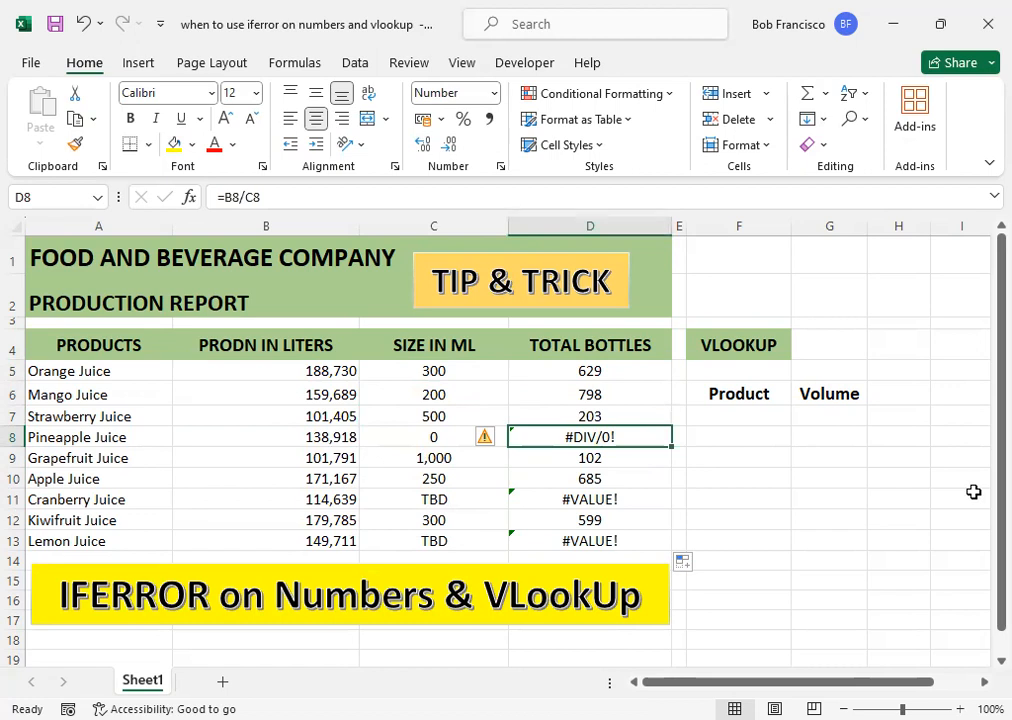
key("Left")
key("Down")
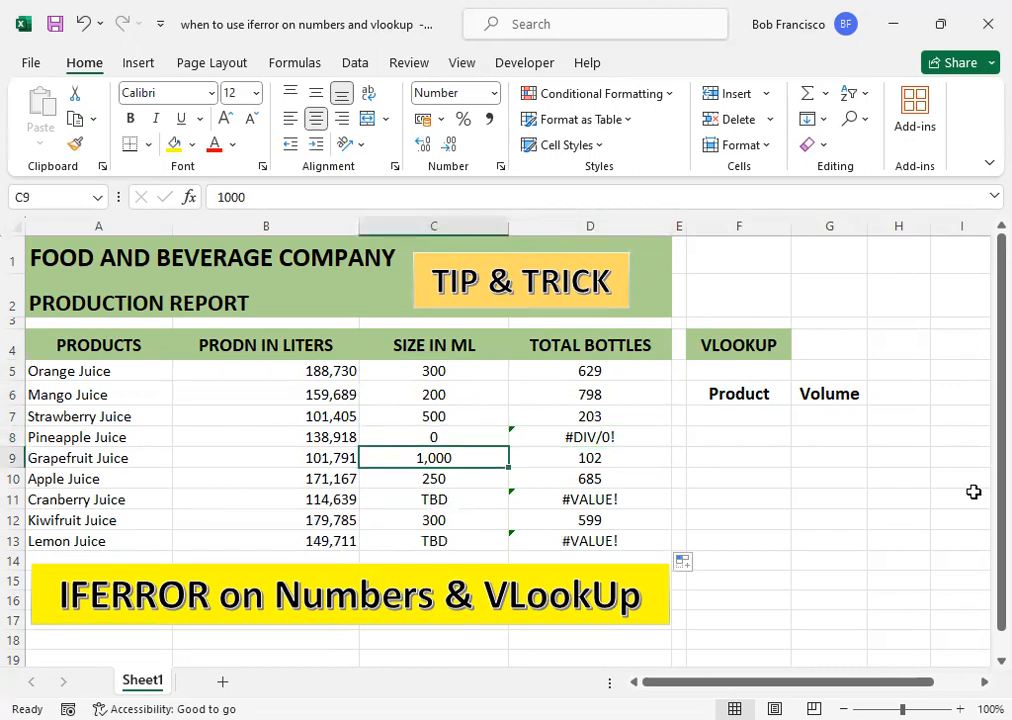
key("Down")
key("Right")
key("Down")
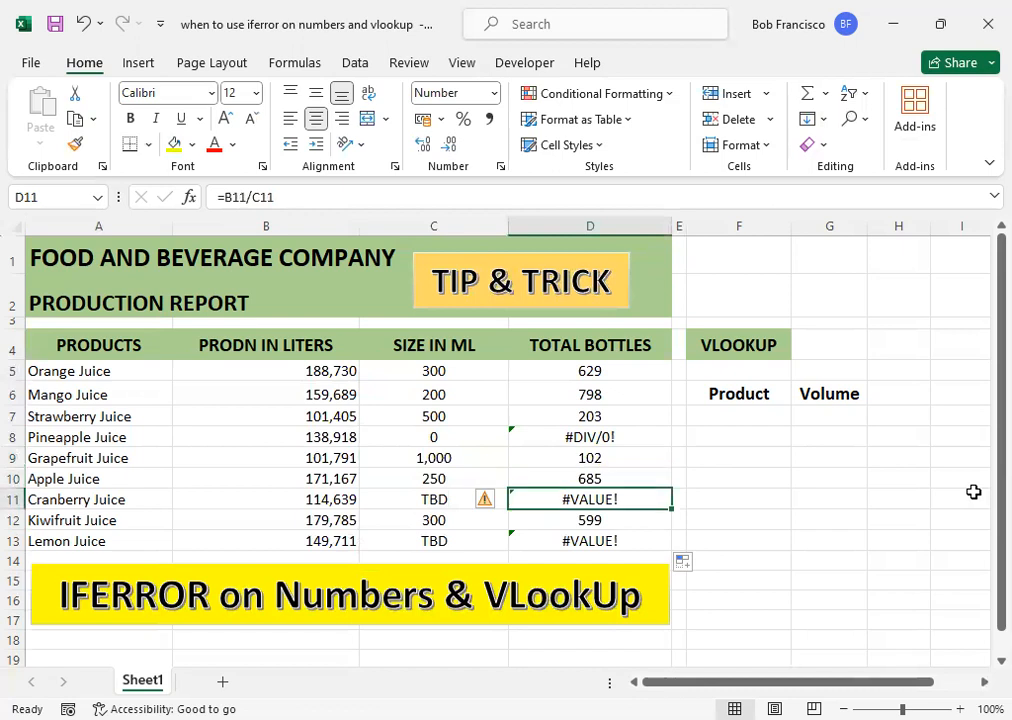
key("Left")
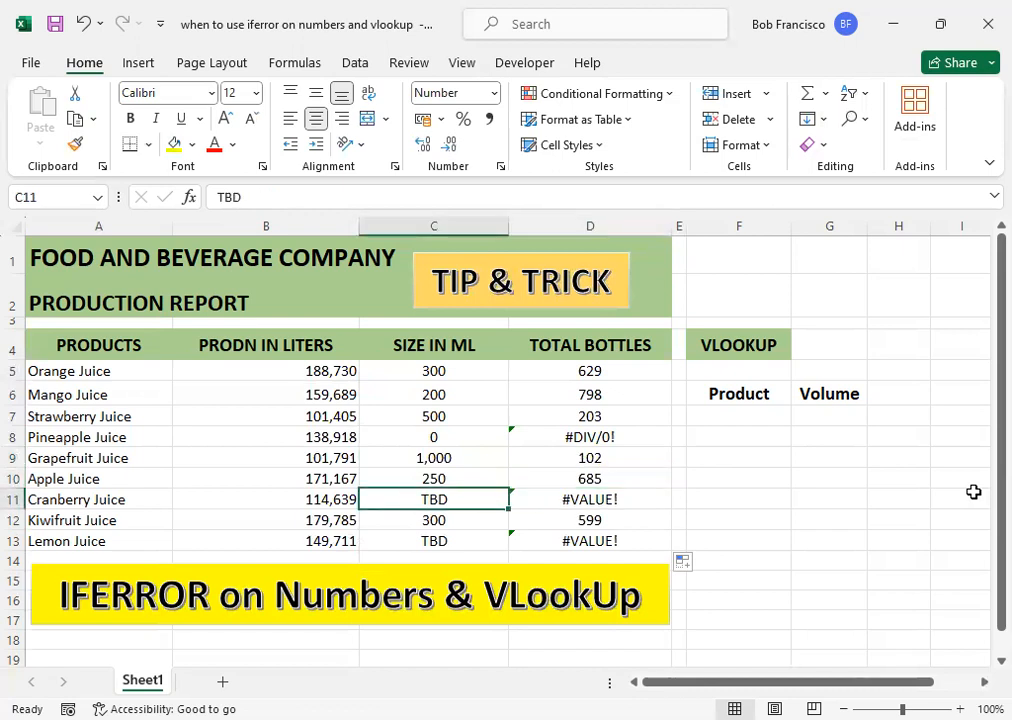
key("Down")
key("Down")
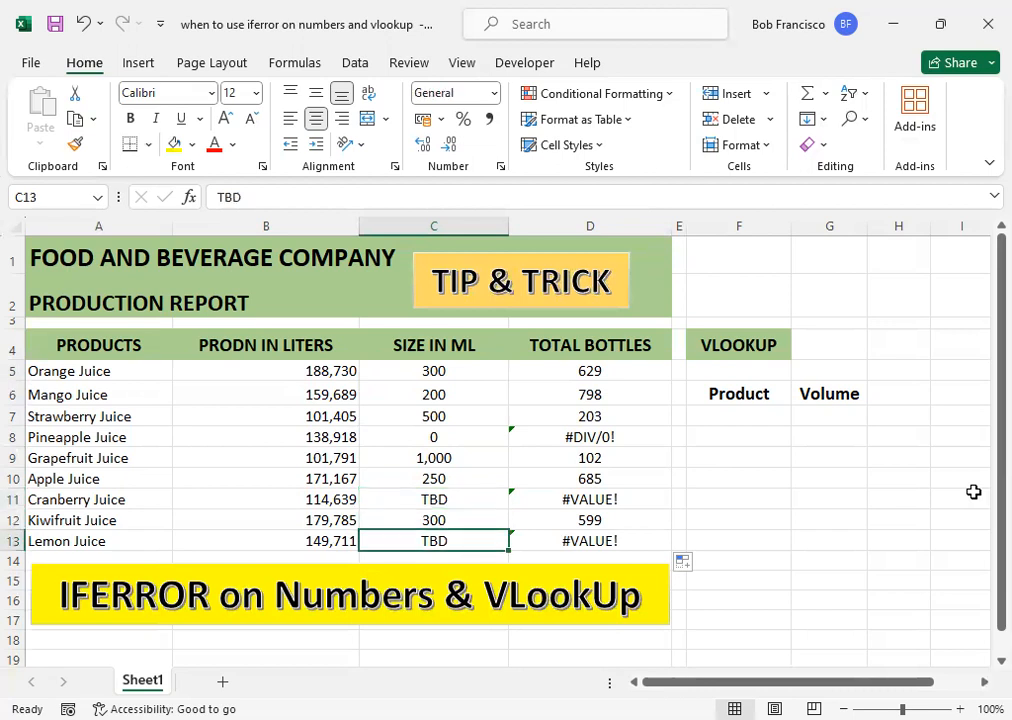
key("Right")
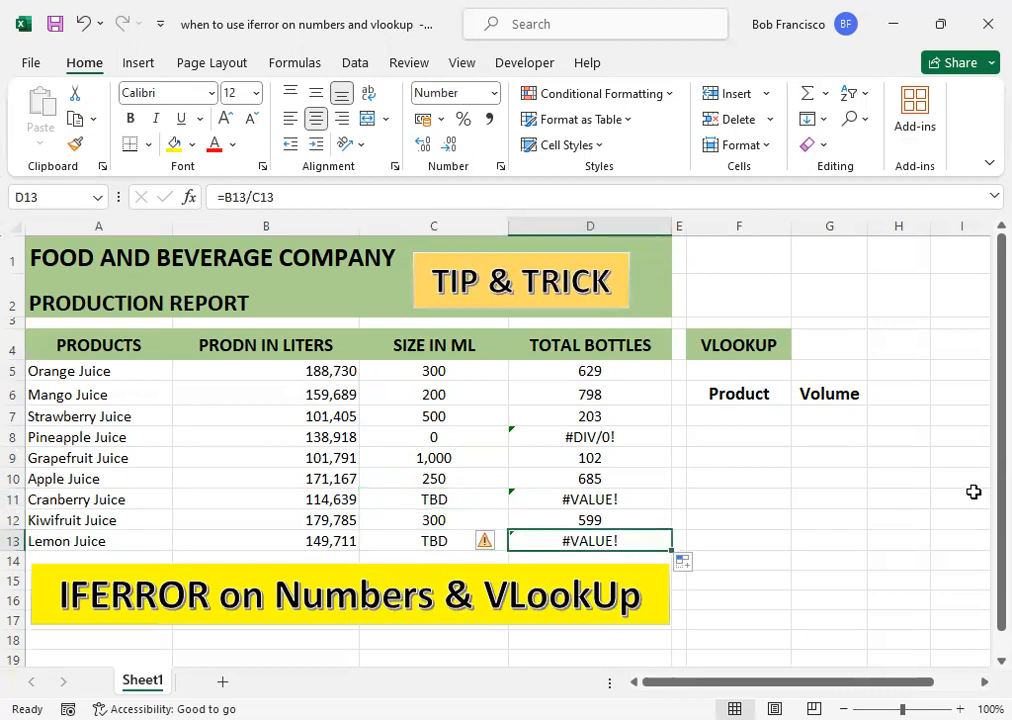
Wrap the Orange Juice division in D5 in IFERROR with a TBD fallback, as =IFERROR((B5/C5),"TBD").
key("Up")
key("Up")
key("Up")
key("Up")
key("Up")
key("Up")
key("Up")
key("Up")
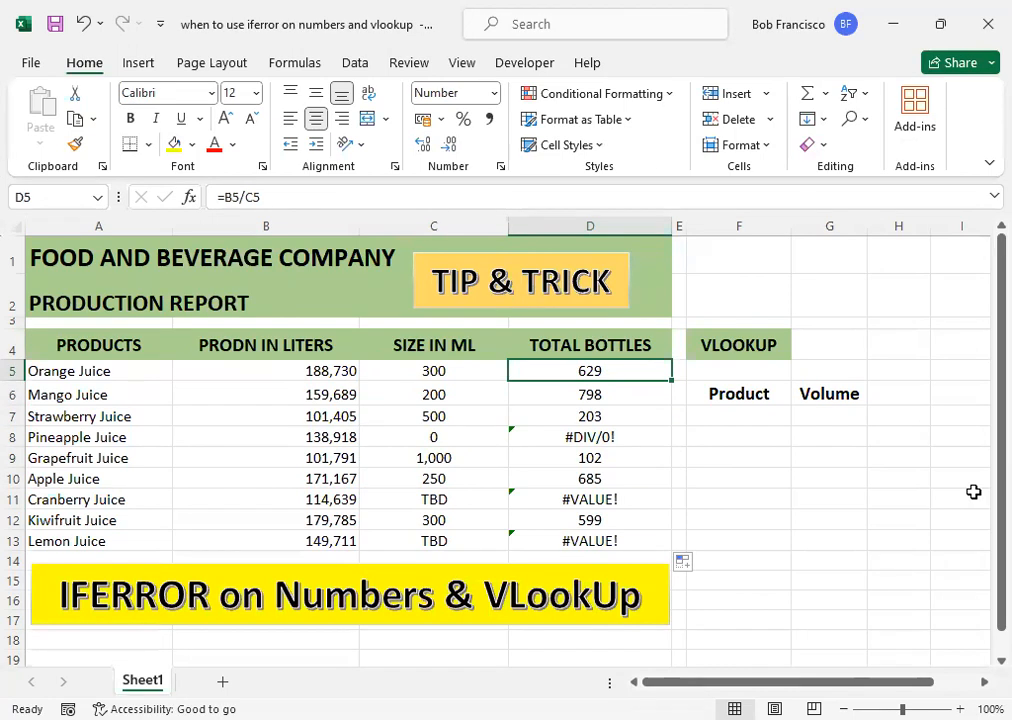
key("F2")
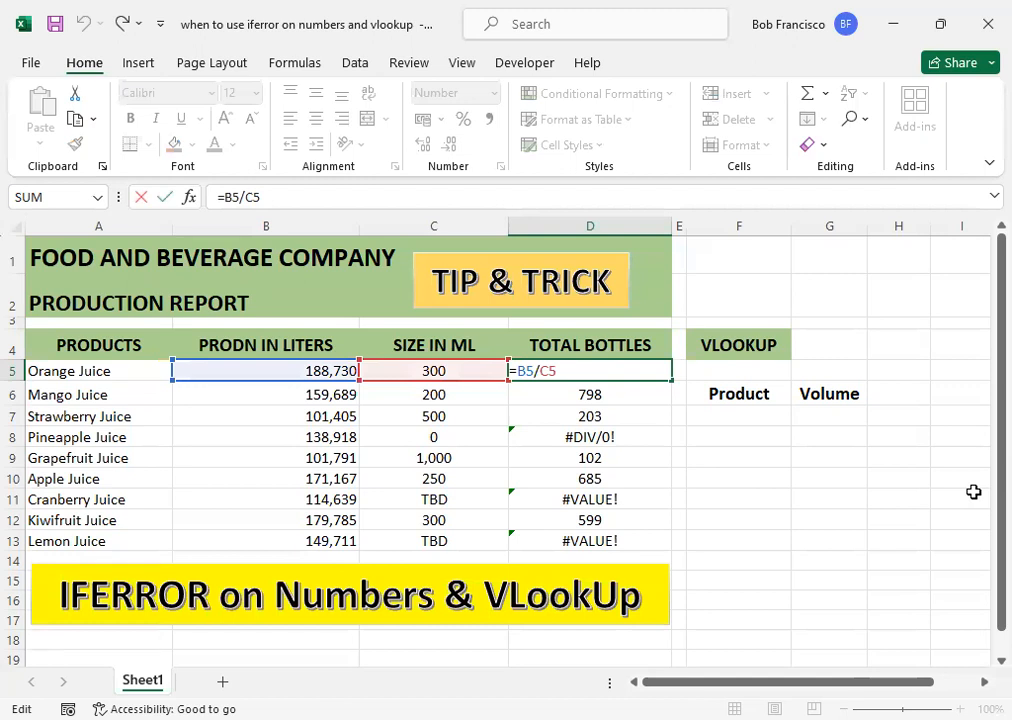
key("Left")
key("Left")
key("Left")
key("Left")
key("Left")
type("IF")
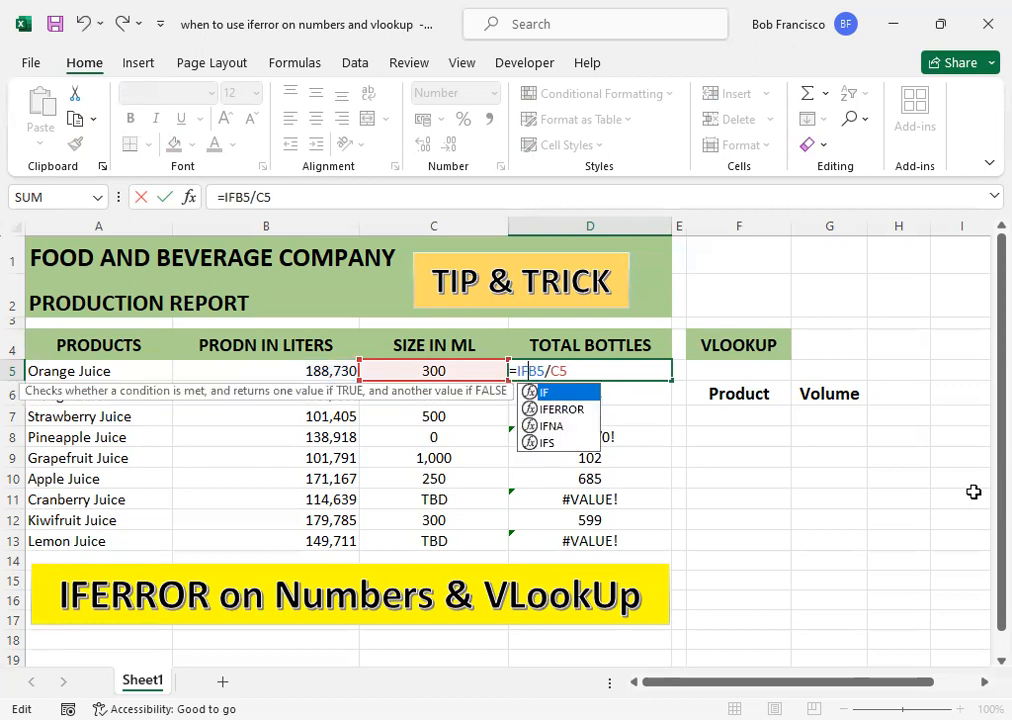
type("ERROR")
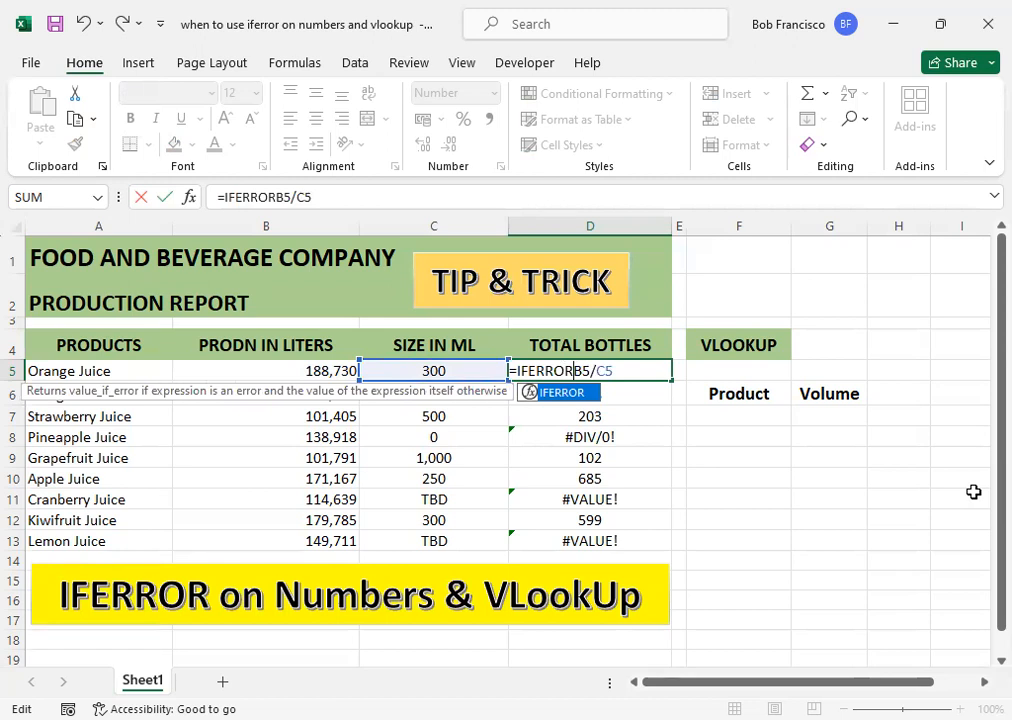
type("(")
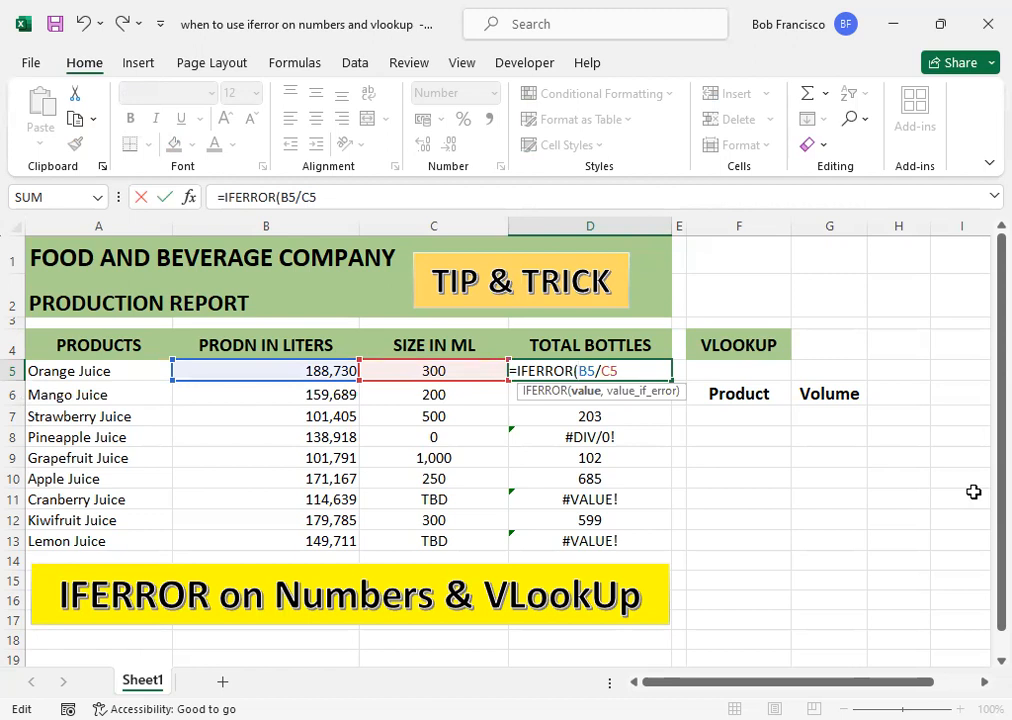
type("(")
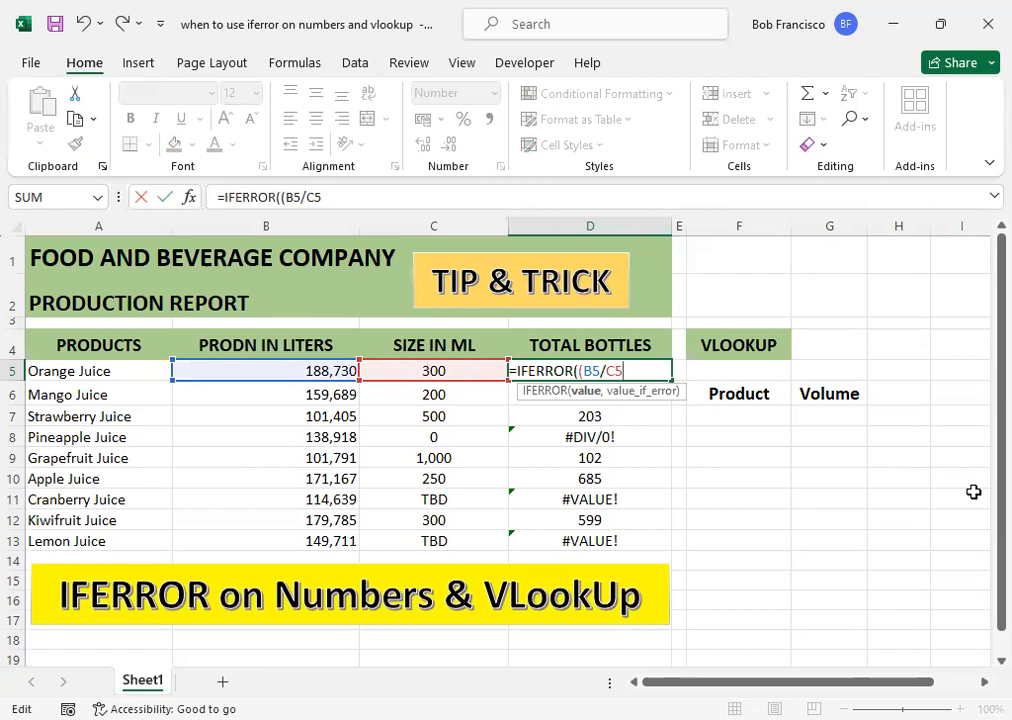
type("),")
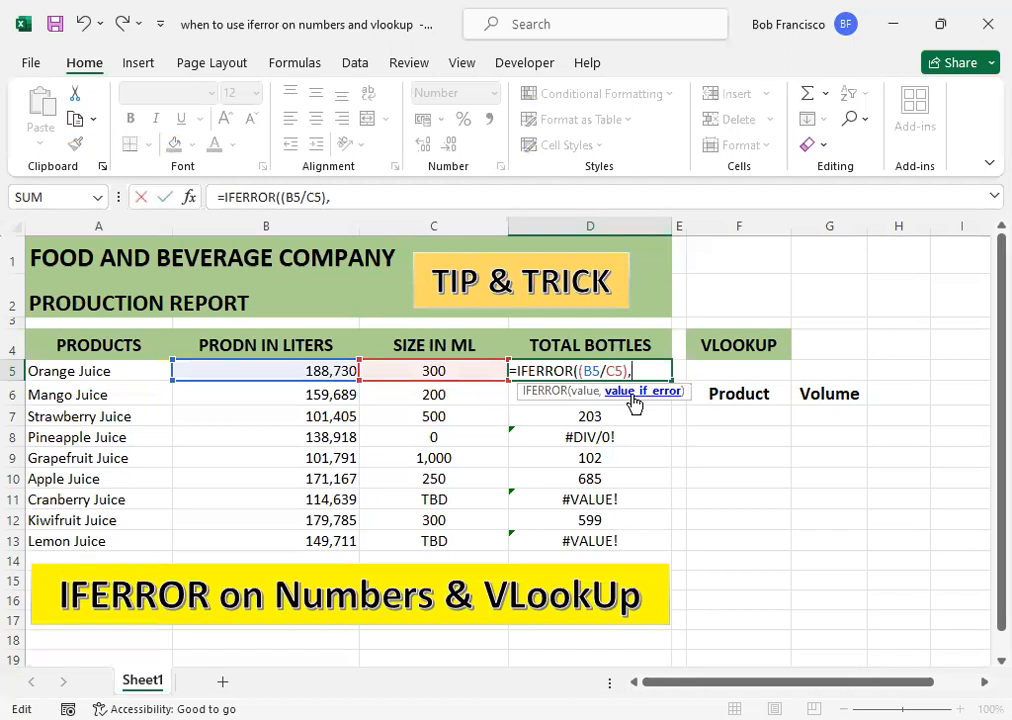
type("\"TBD\"")
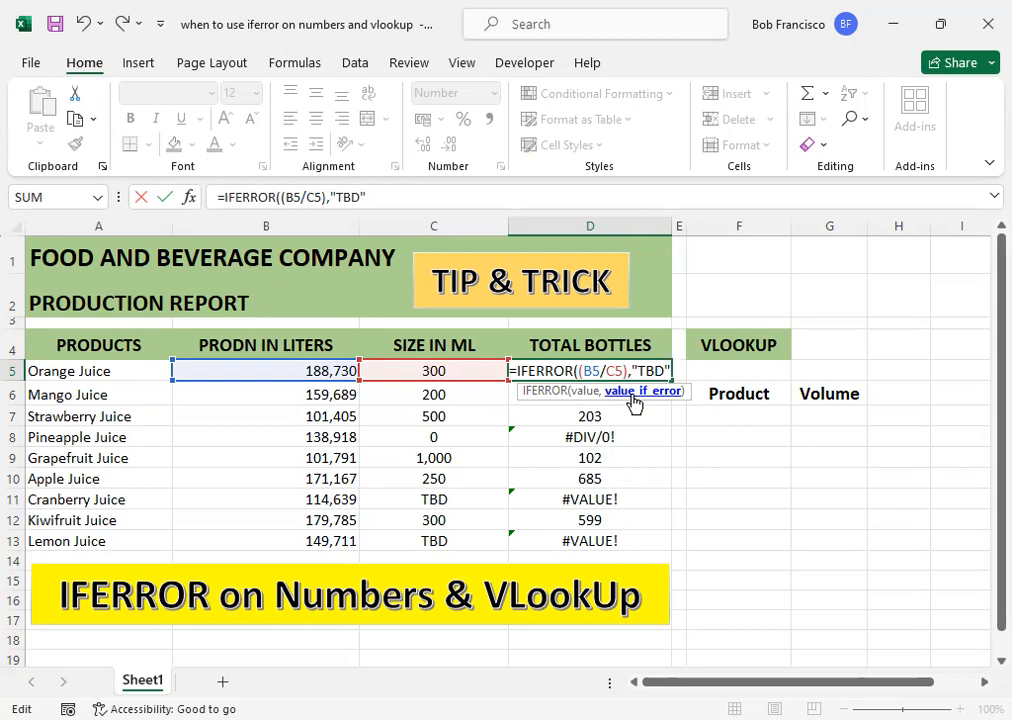
type(")")
key("Return")
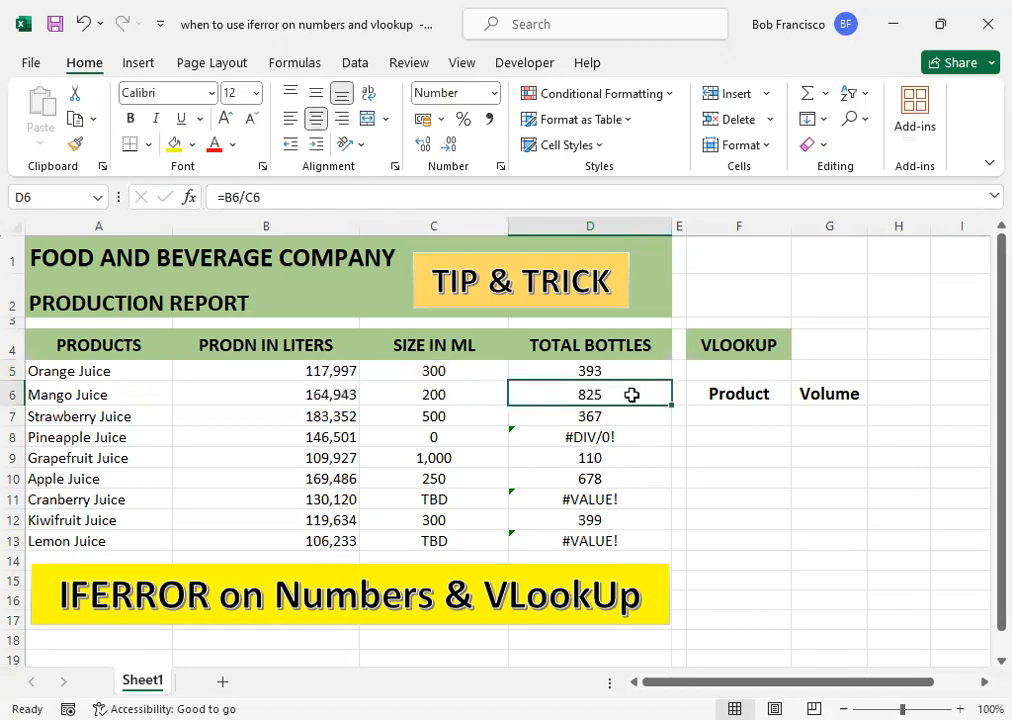
Compare the IFERROR formula in D5 with the plain division formula in D6.
key("Up")
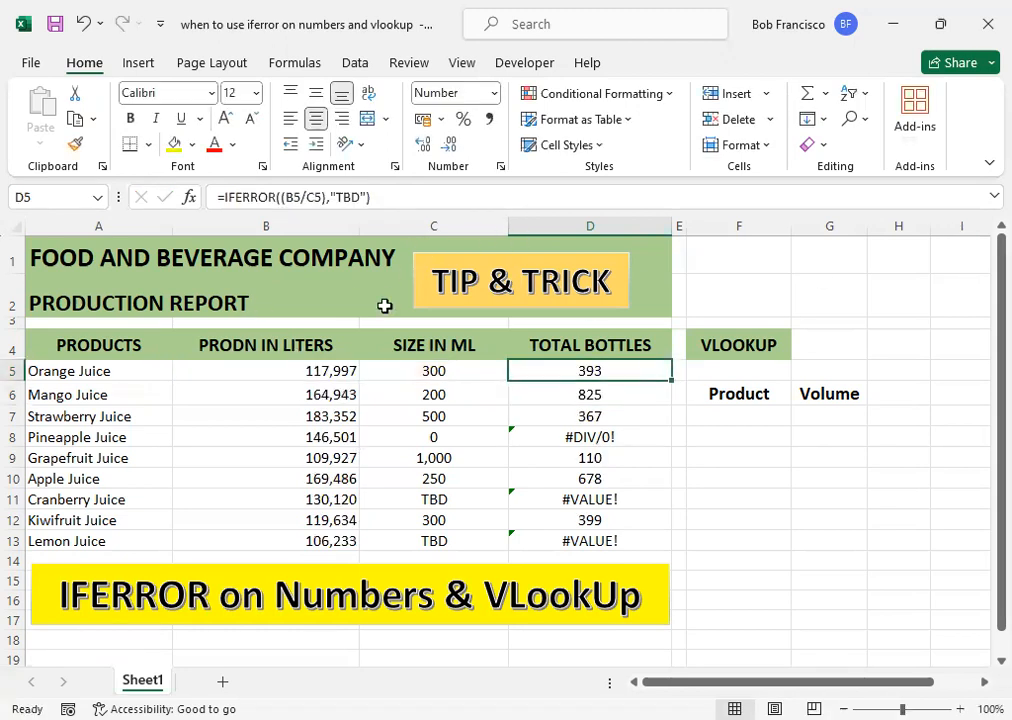
left_click(589, 396)
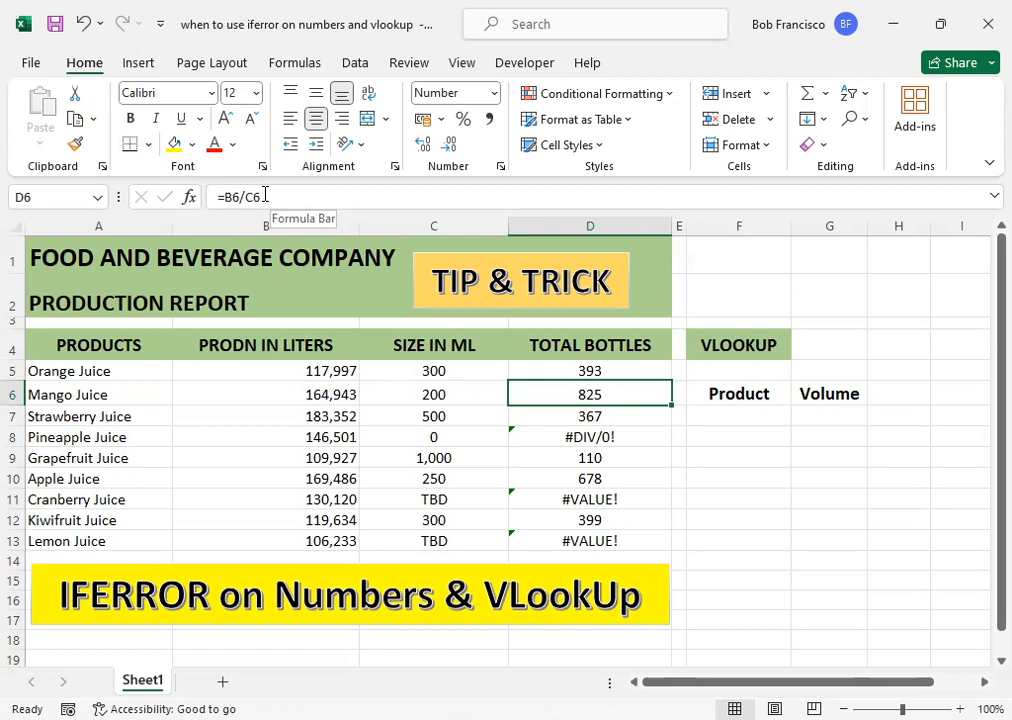
left_click(598, 373)
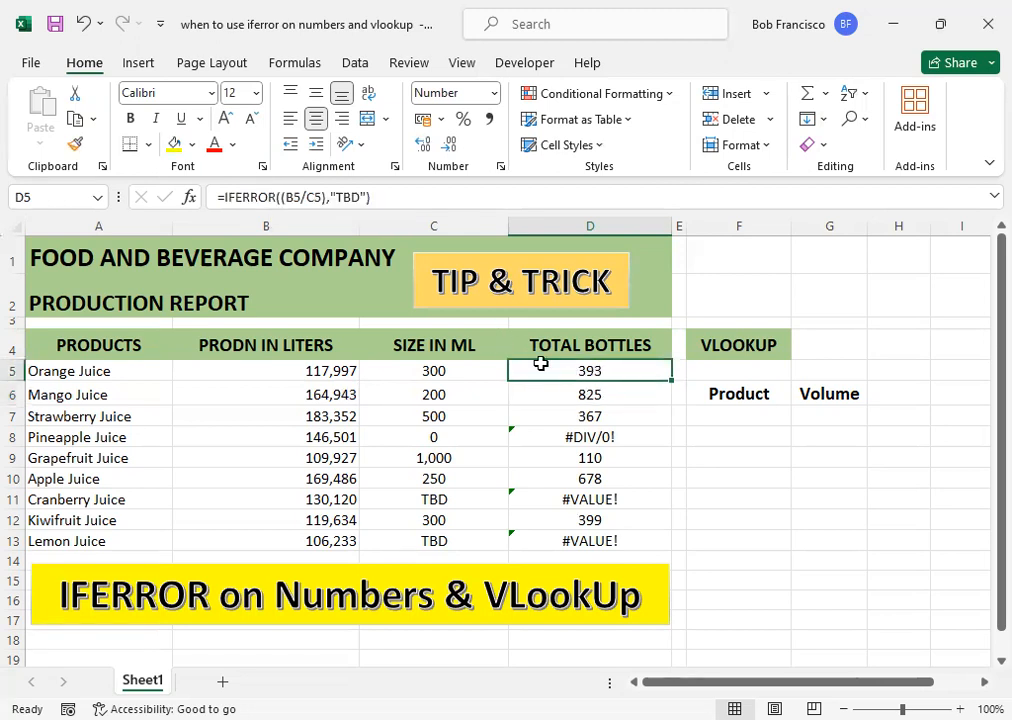
left_click(284, 200)
type("(")
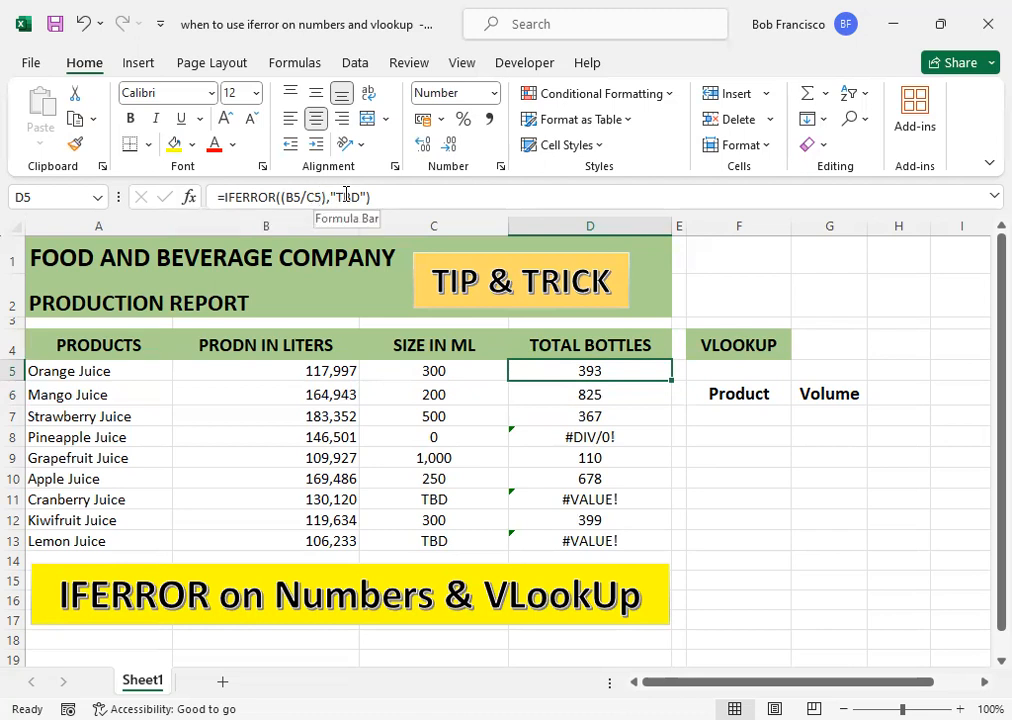
left_click(346, 196)
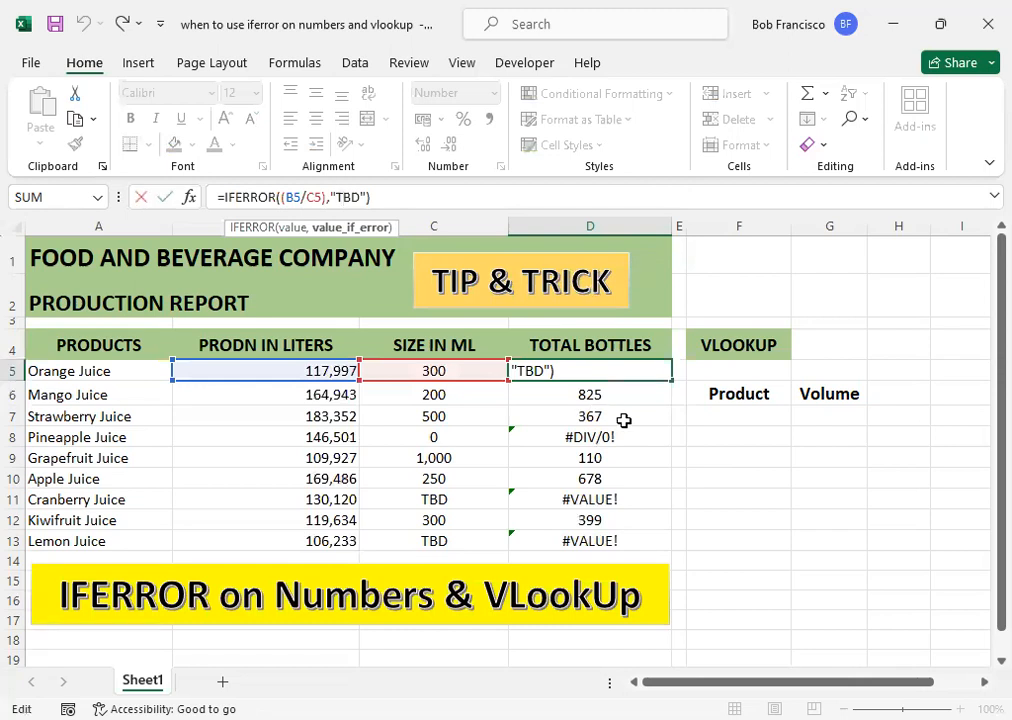
key("Return")
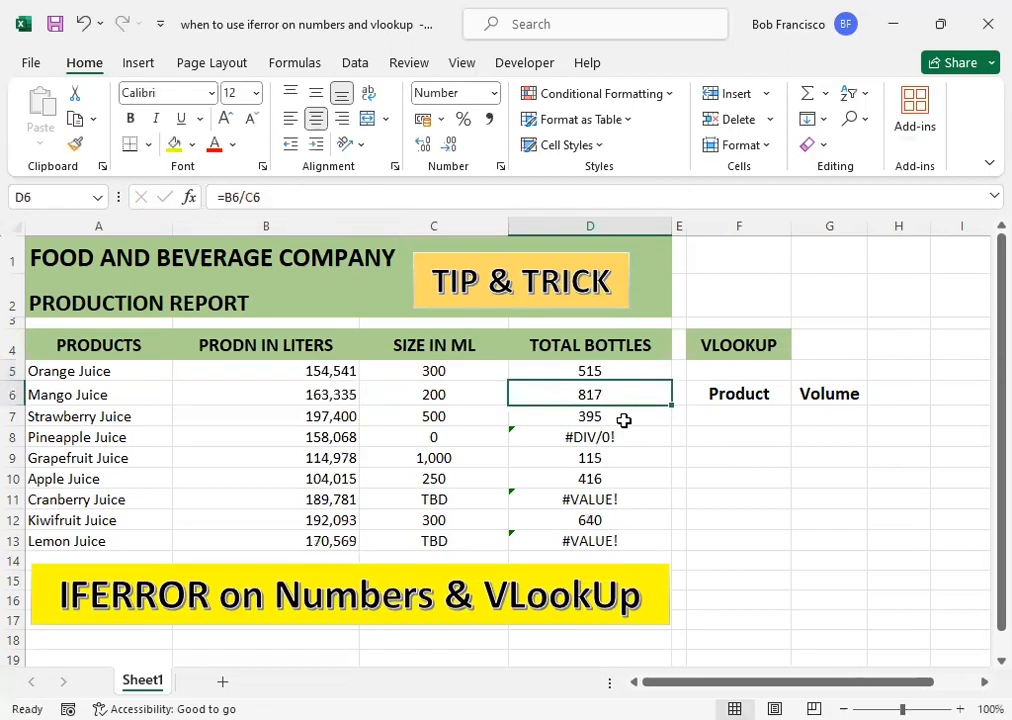
key("Up")
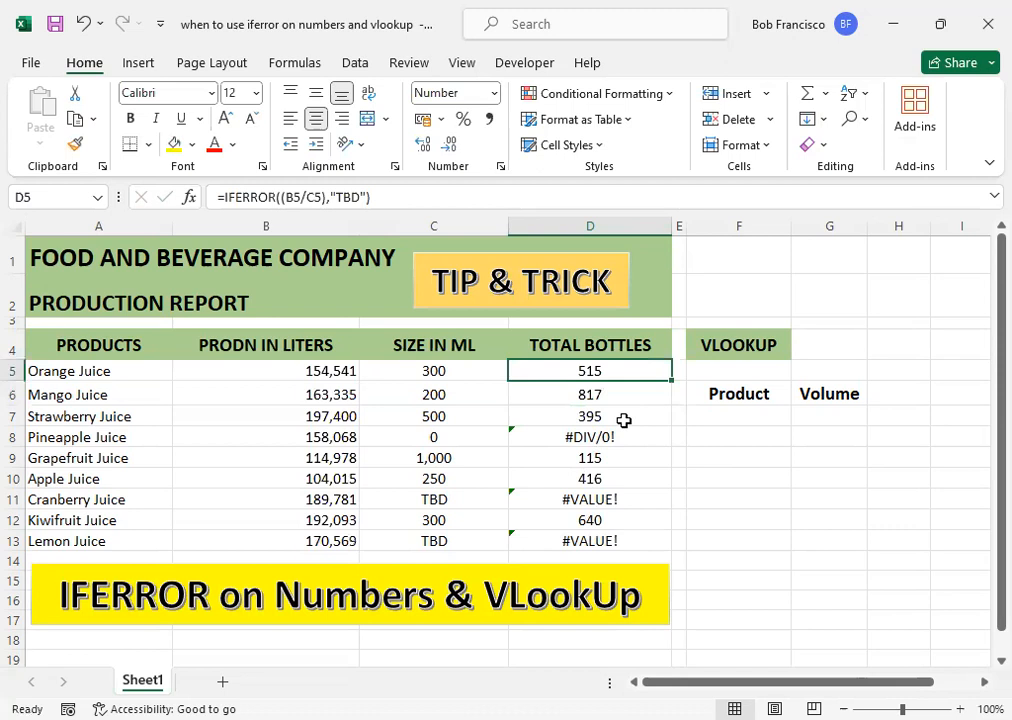
Review the sizes in C5:C13 for zero and text values that the division cannot use.
key("Left")
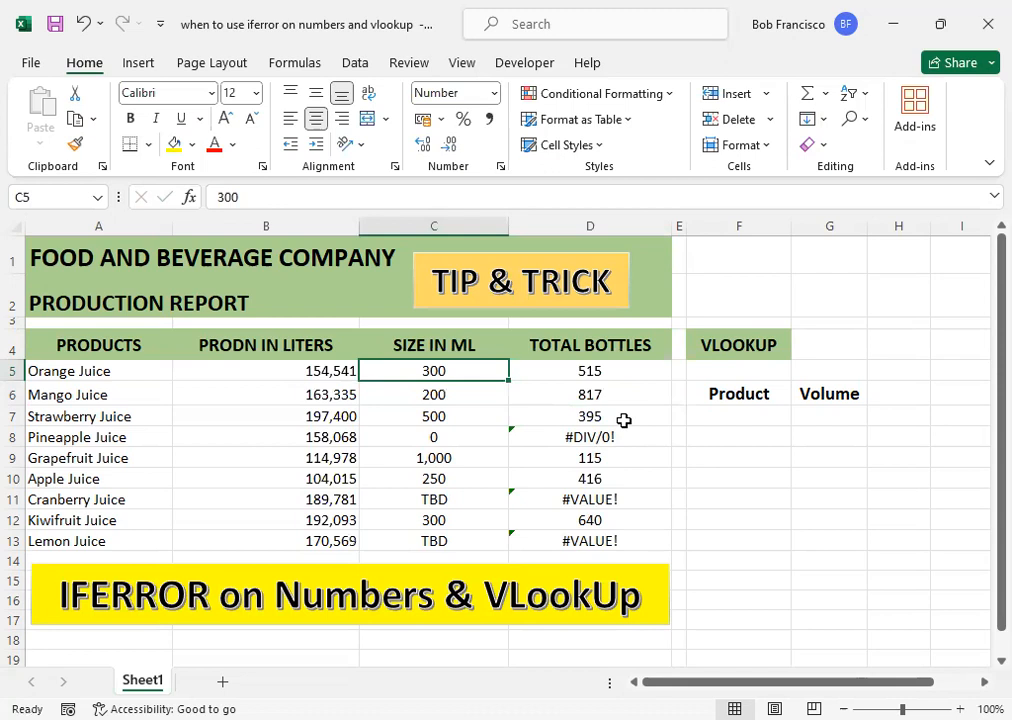
key("Down")
key("Down")
key("Down")
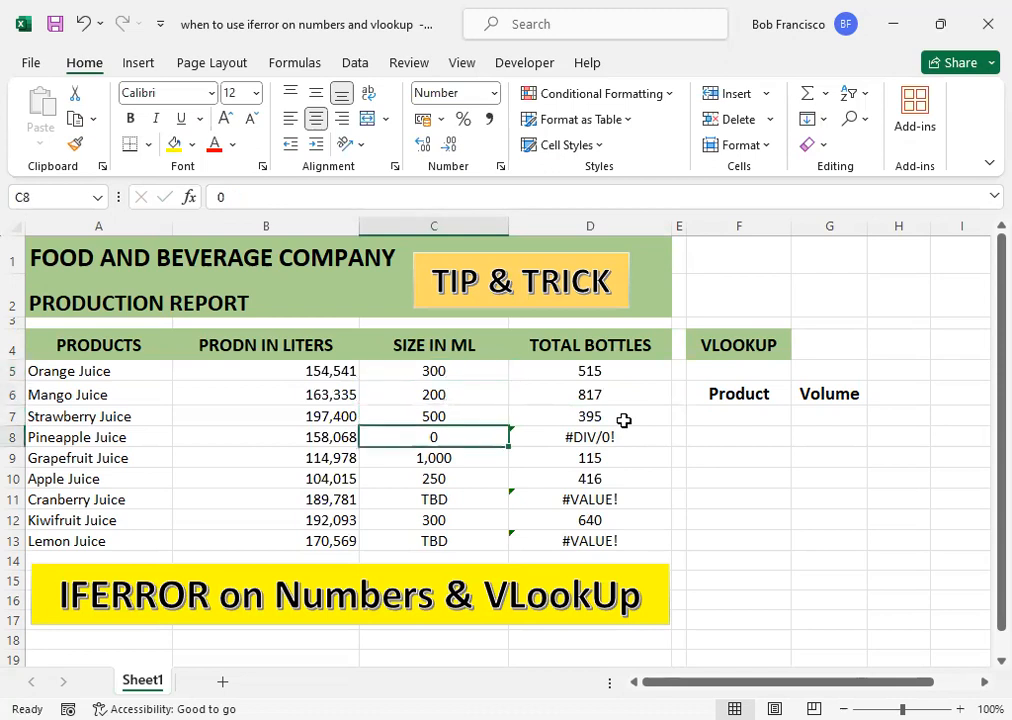
key("Down")
key("Down")
key("Down")
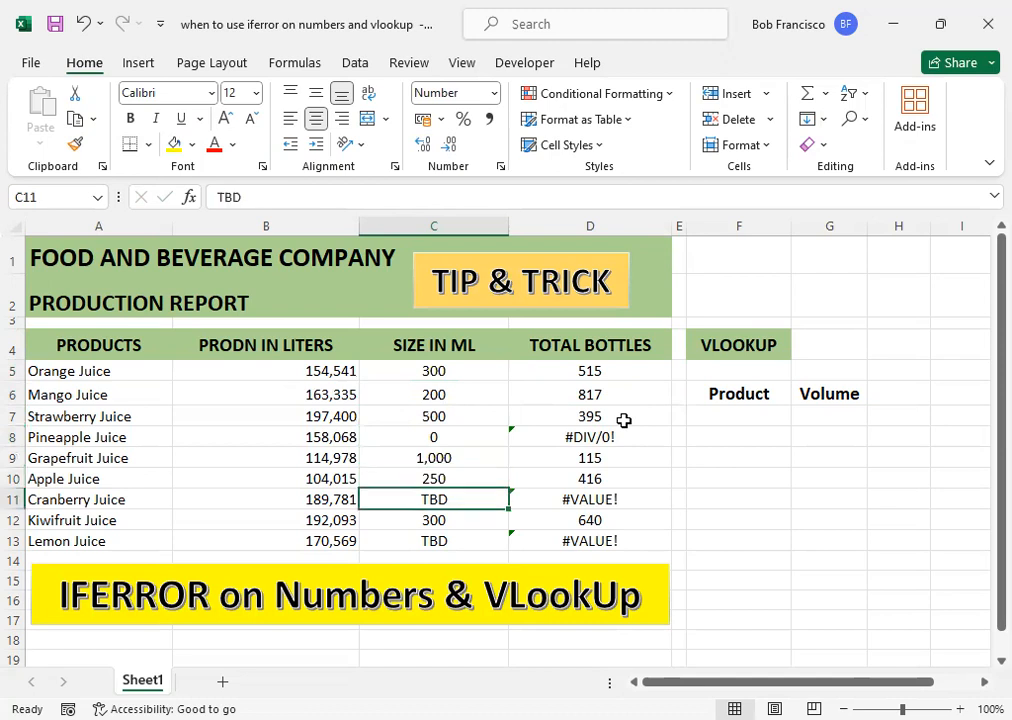
key("Down")
key("Down")
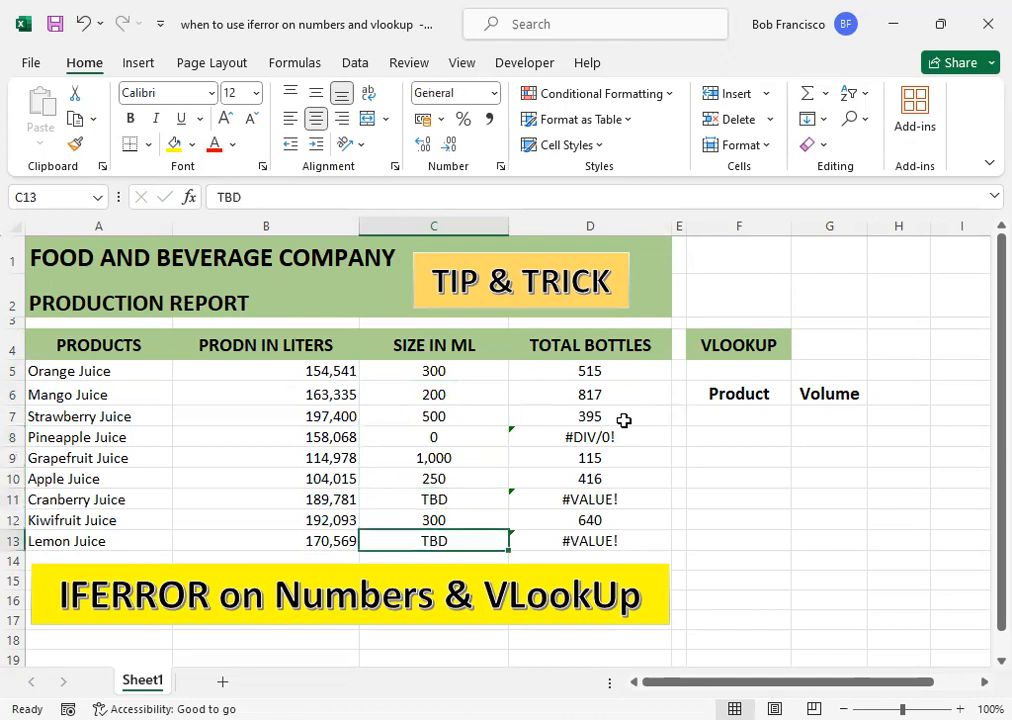
Fill the IFERROR formula from D5 down to D13, replacing the plain division formulas.
left_click(590, 368)
left_click_drag(671, 380, 657, 540)
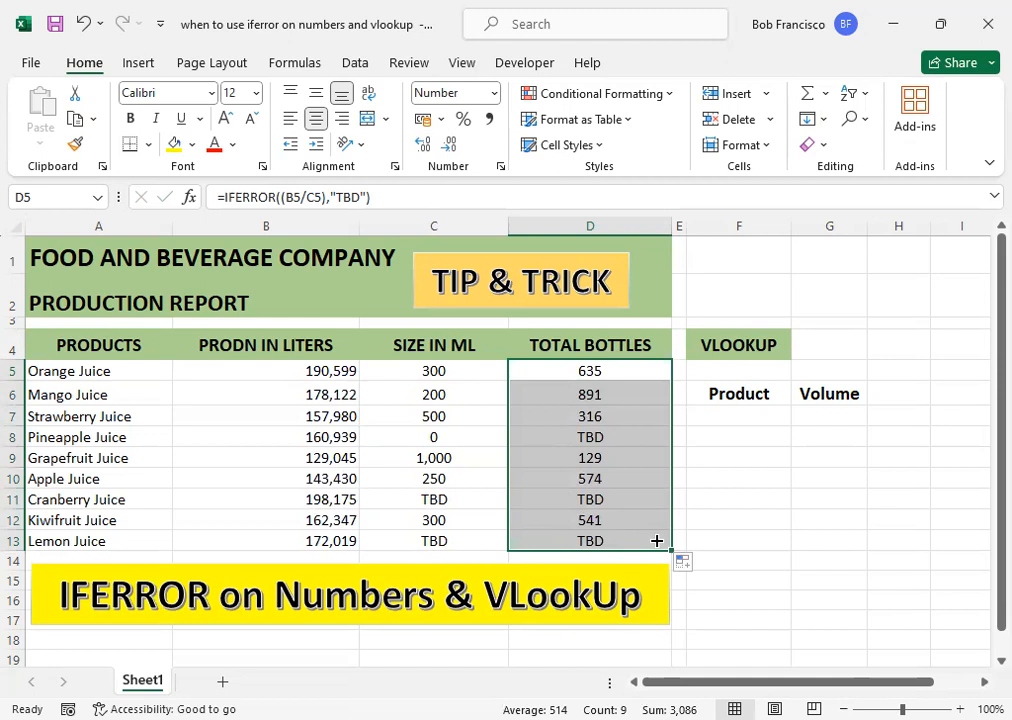
key("Up")
Check the IFERROR formulas and results in the total bottles column against the sizes from Pineapple through Lemon Juice.
key("Down")
key("Down")
key("Down")
key("Down")
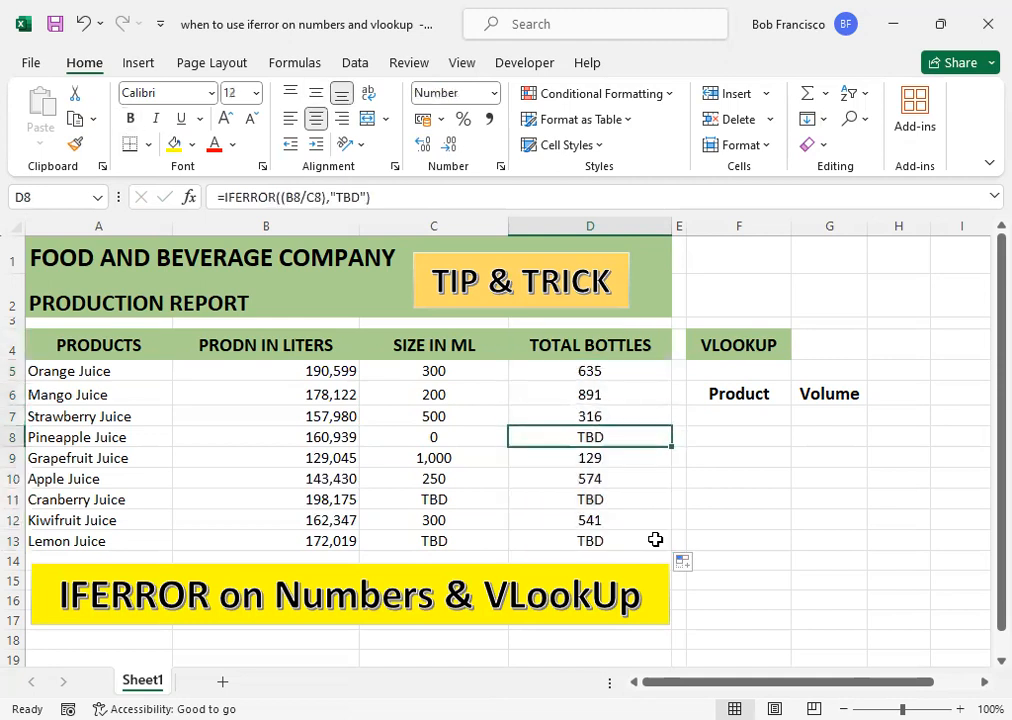
key("Left")
key("Right")
key("Down")
key("Down")
key("Down")
key("Down")
key("Down")
key("Up")
key("Up")
key("Up")
key("Up")
key("Up")
key("Up")
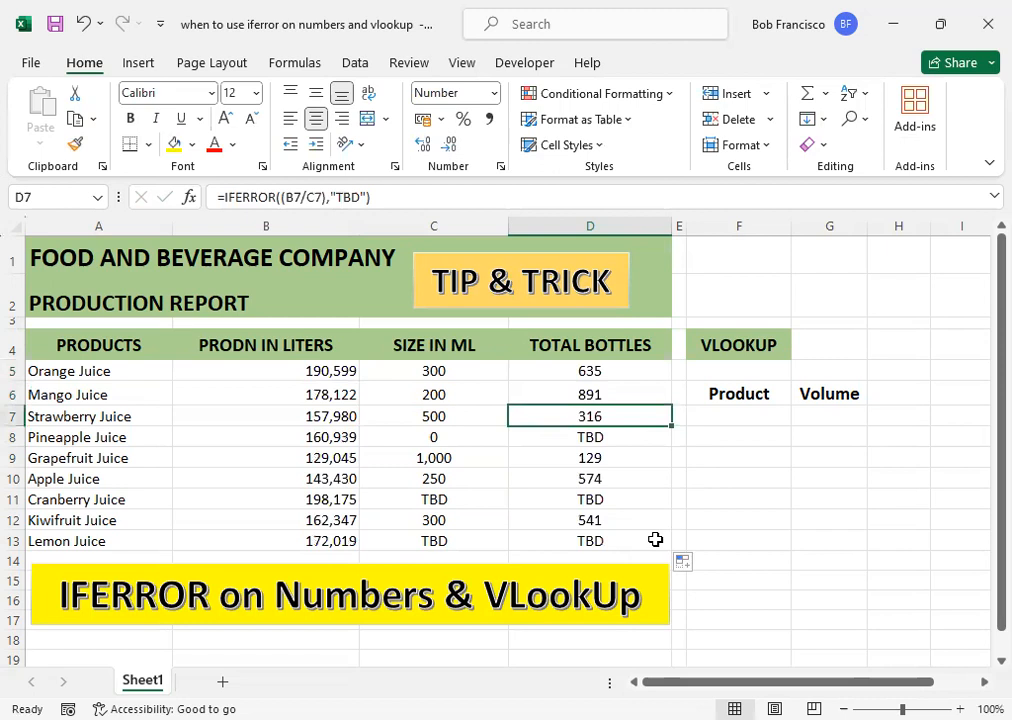
Highlight the total bottles cells in D5:D13 containing the text TBD with Light Red Fill with Dark Red Text.
left_click(585, 371)
left_click_drag(585, 371, 585, 538)
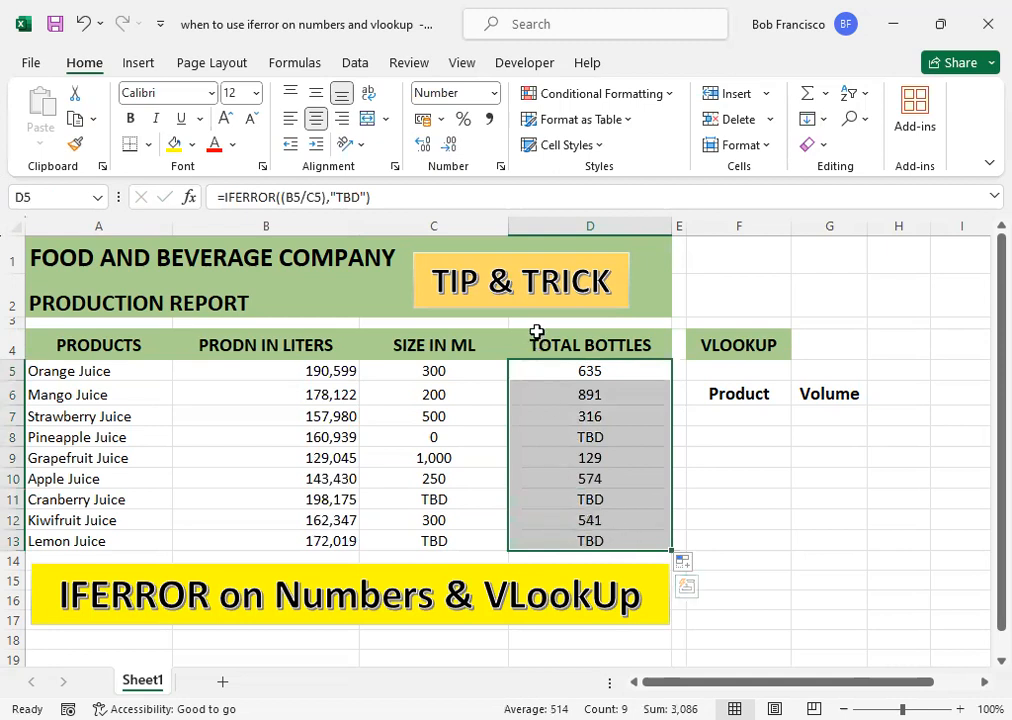
left_click(566, 98)
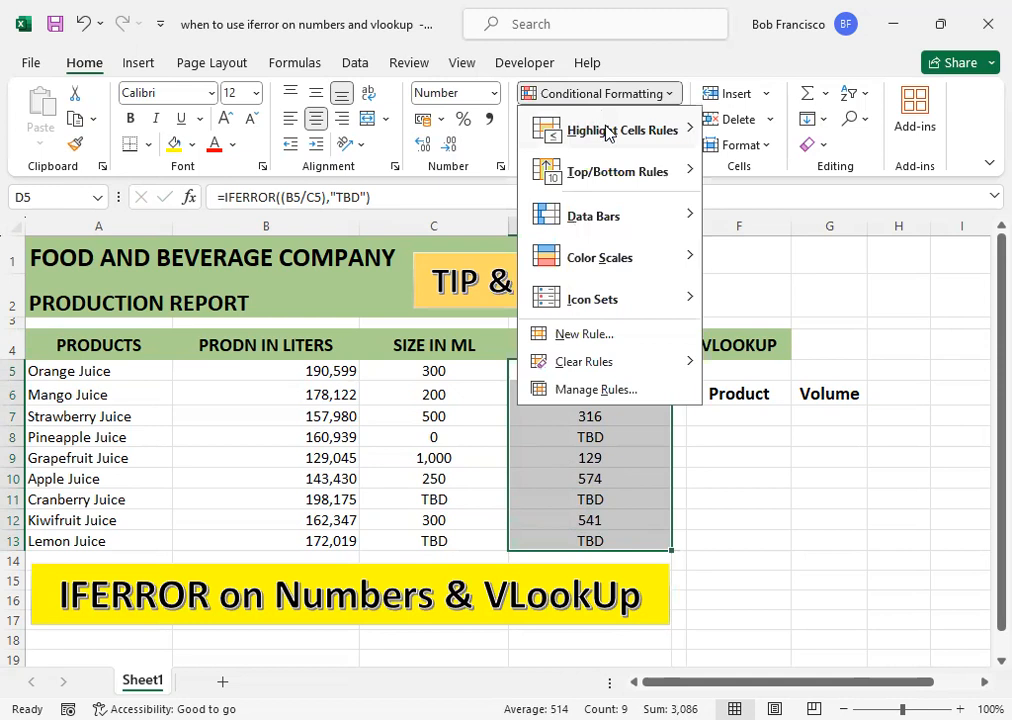
mouse_move(611, 138)
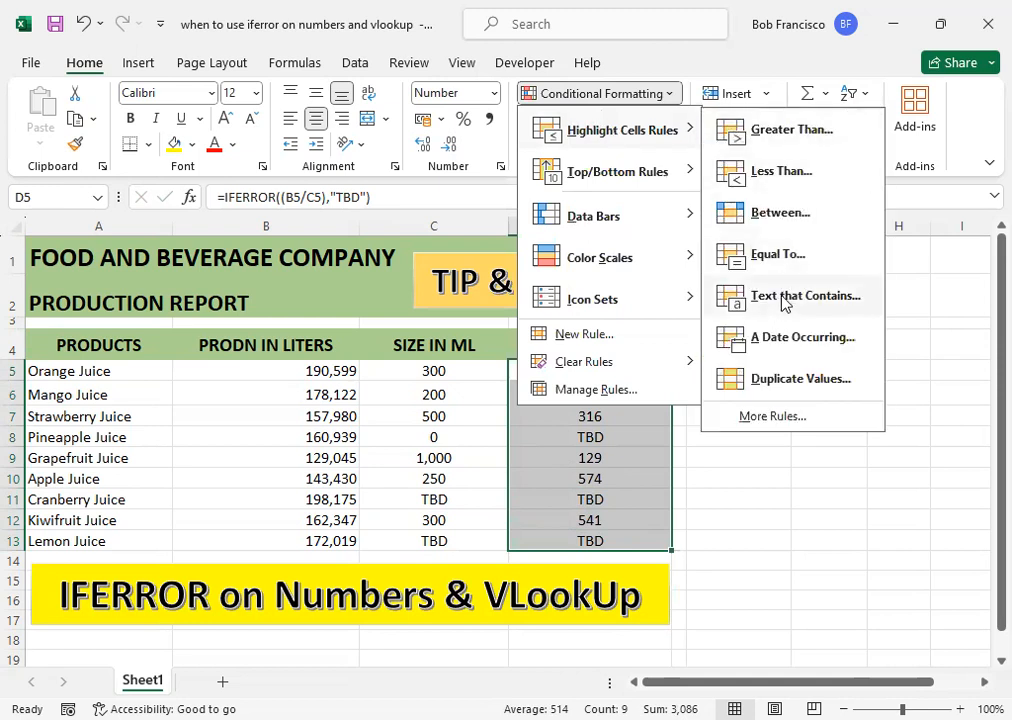
left_click(785, 300)
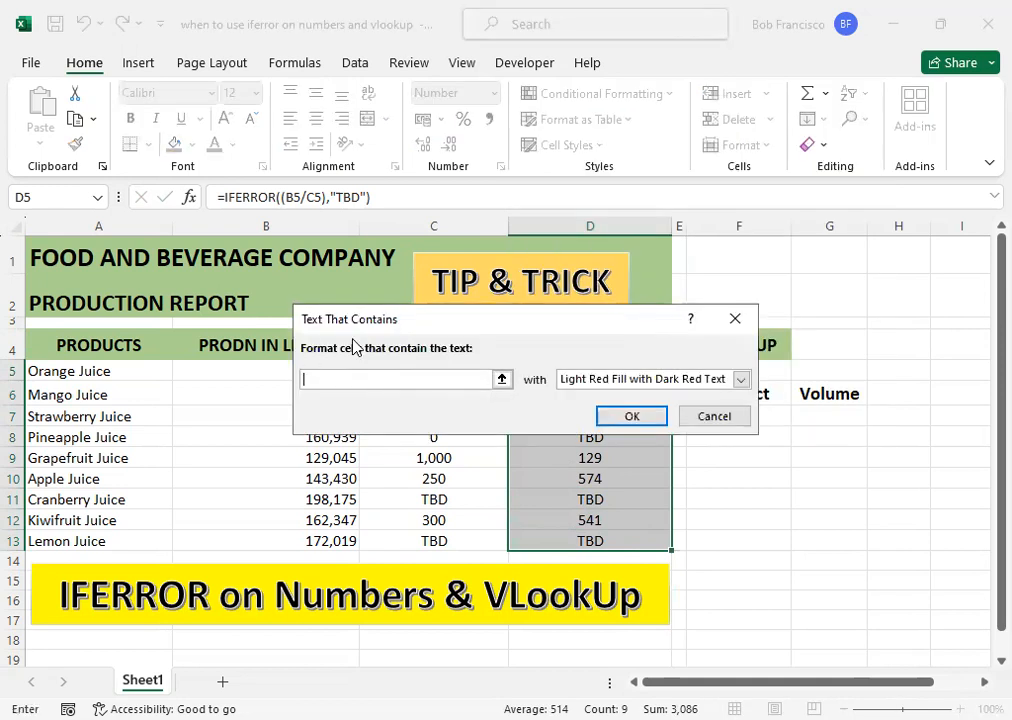
type("T")
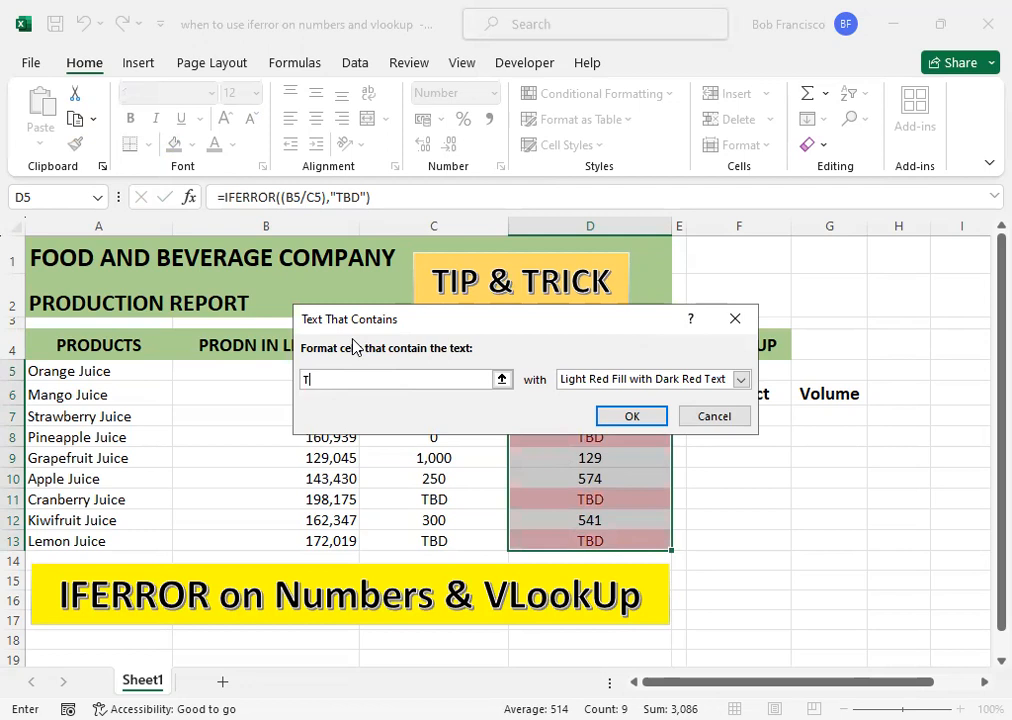
type("BD")
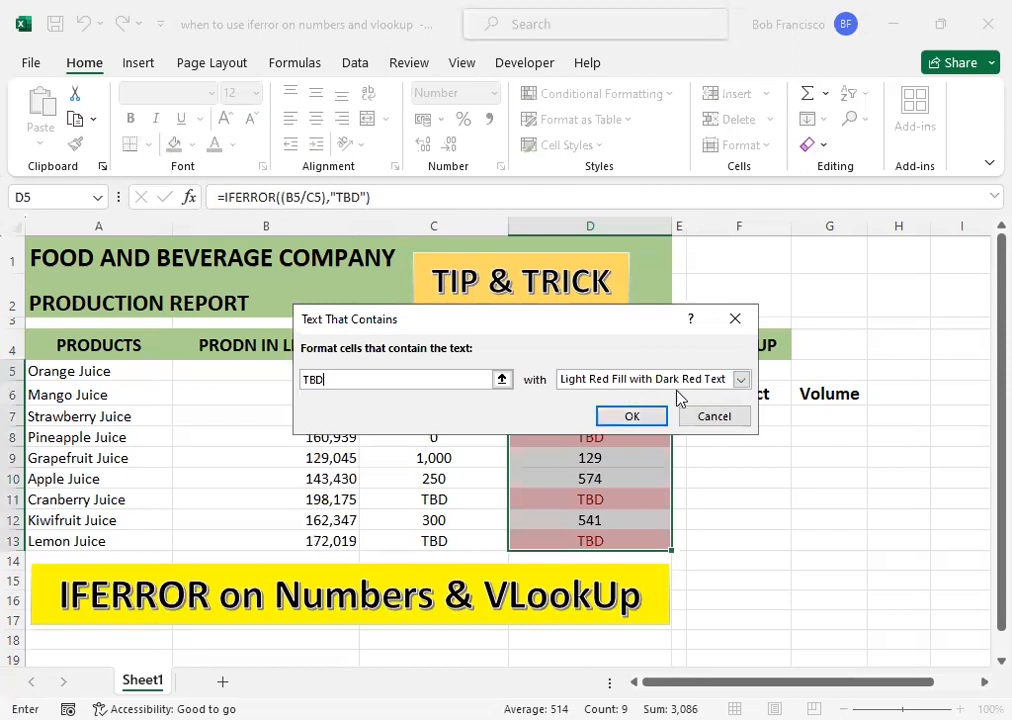
left_click(633, 421)
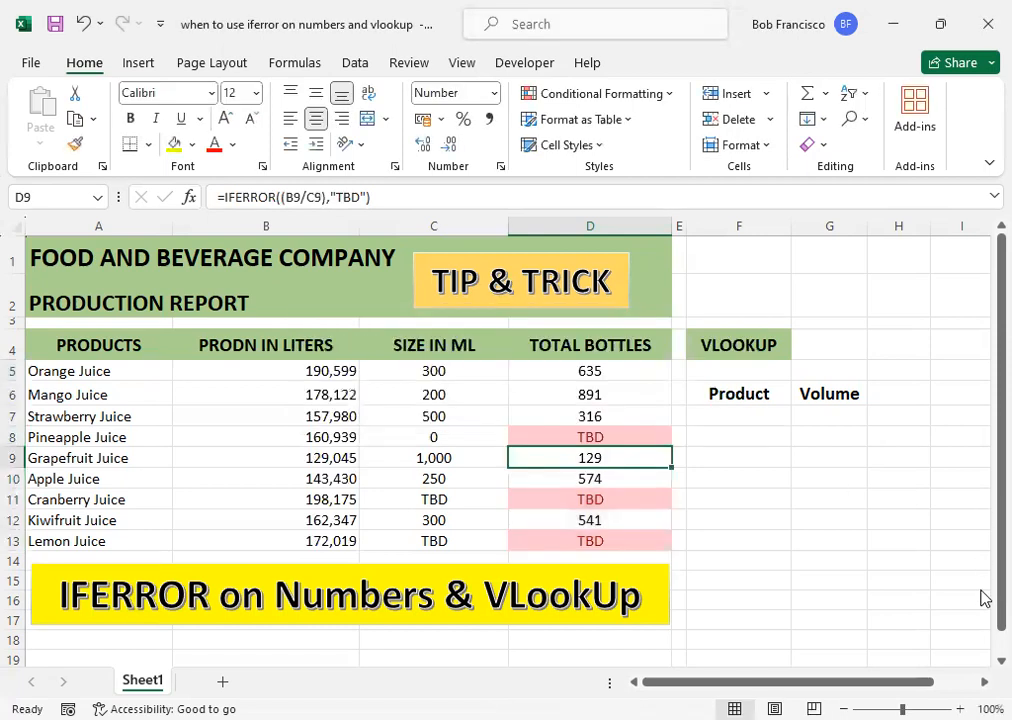
Review the highlighted TBD cells and the IFERROR formulas in the total bottles column.
key("Up")
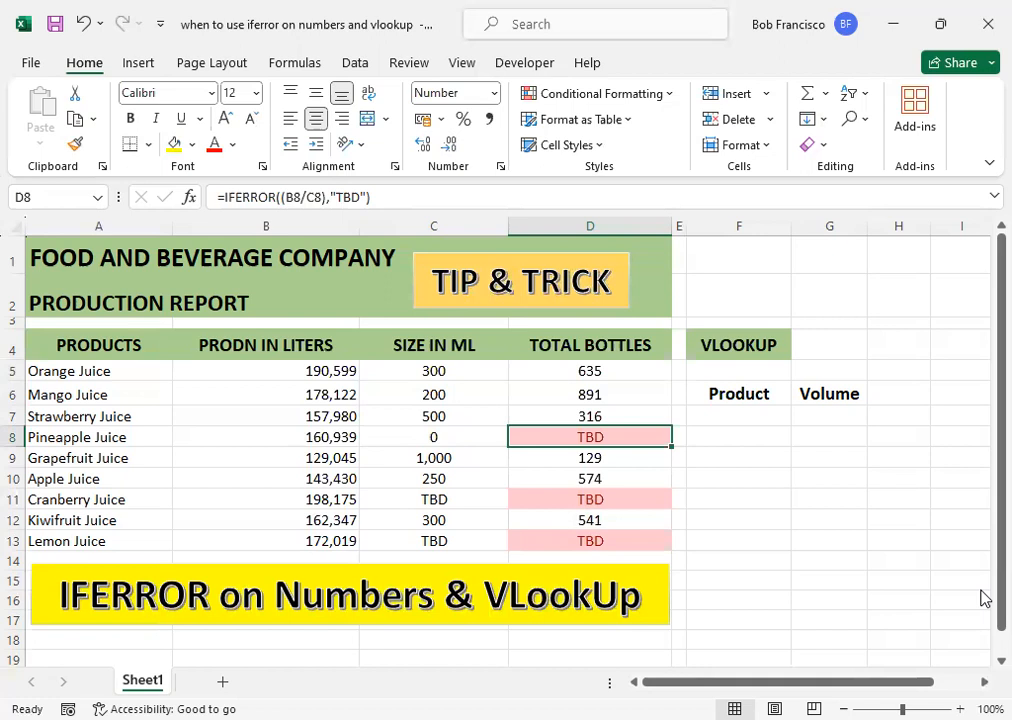
key("Down")
key("Down")
key("Down")
key("Down")
key("Down")
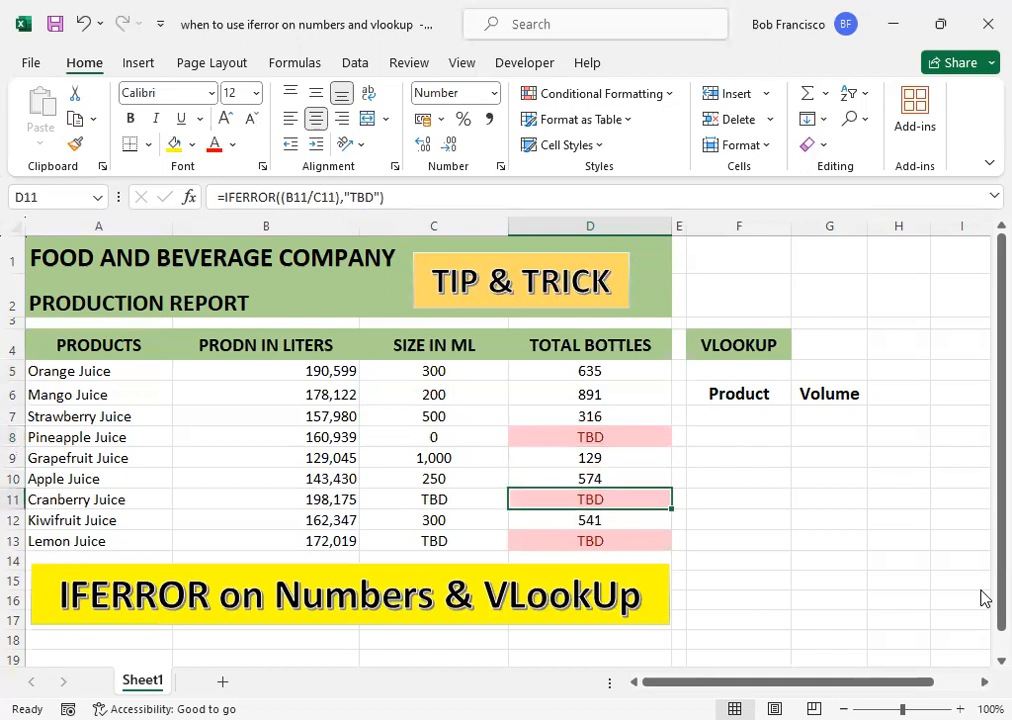
key("Up")
key("Up")
key("Up")
key("Up")
key("Up")
key("Up")
key("Up")
key("Up")
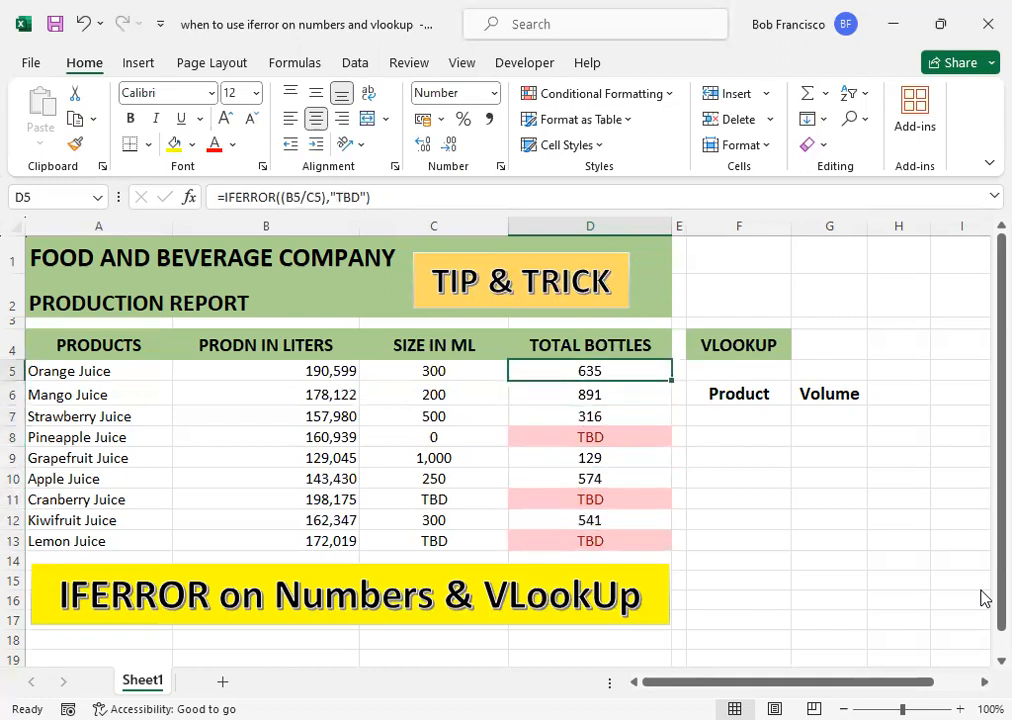
key("Down")
key("Down")
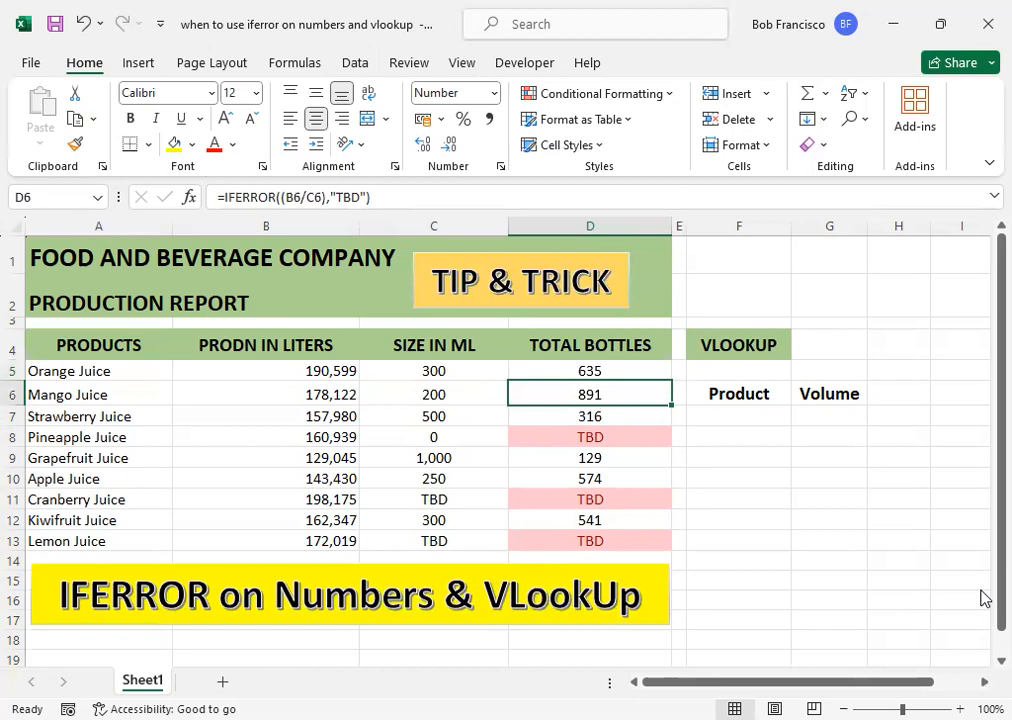
Enter Mango Juice as the lookup product in F7 under the Product heading.
key("Right")
key("Right")
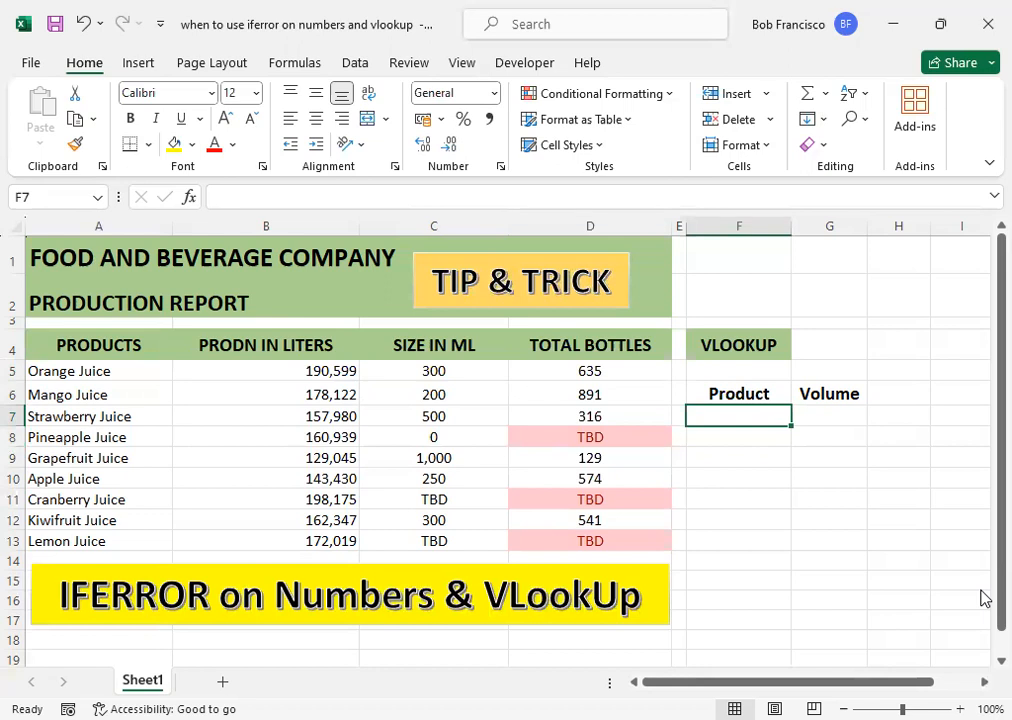
type("mAN")
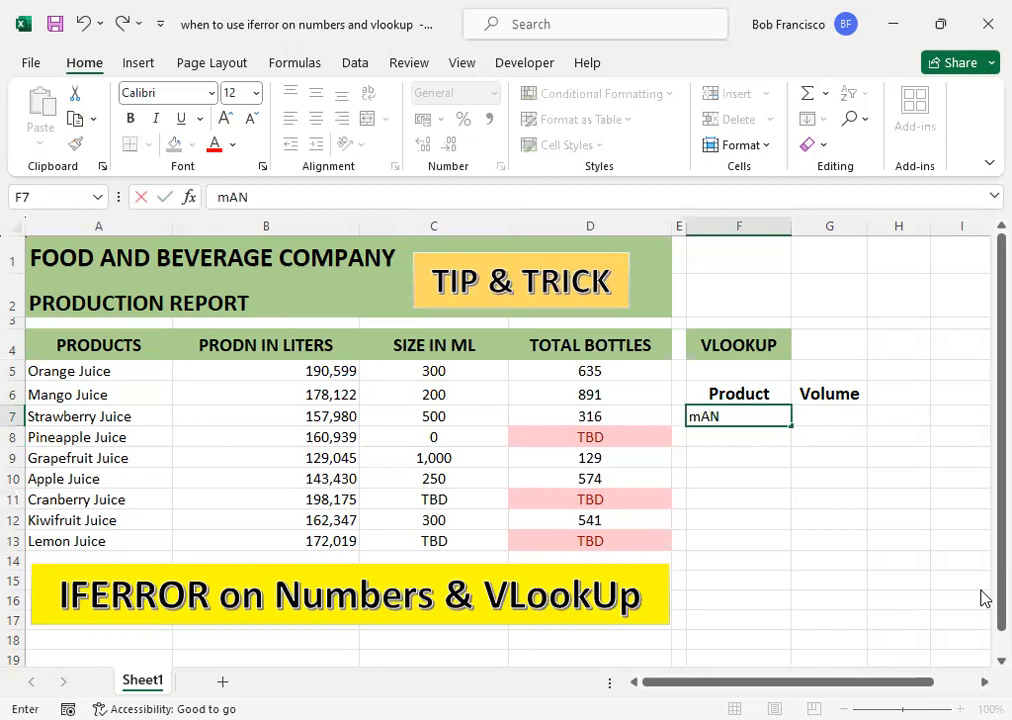
type("GO J")
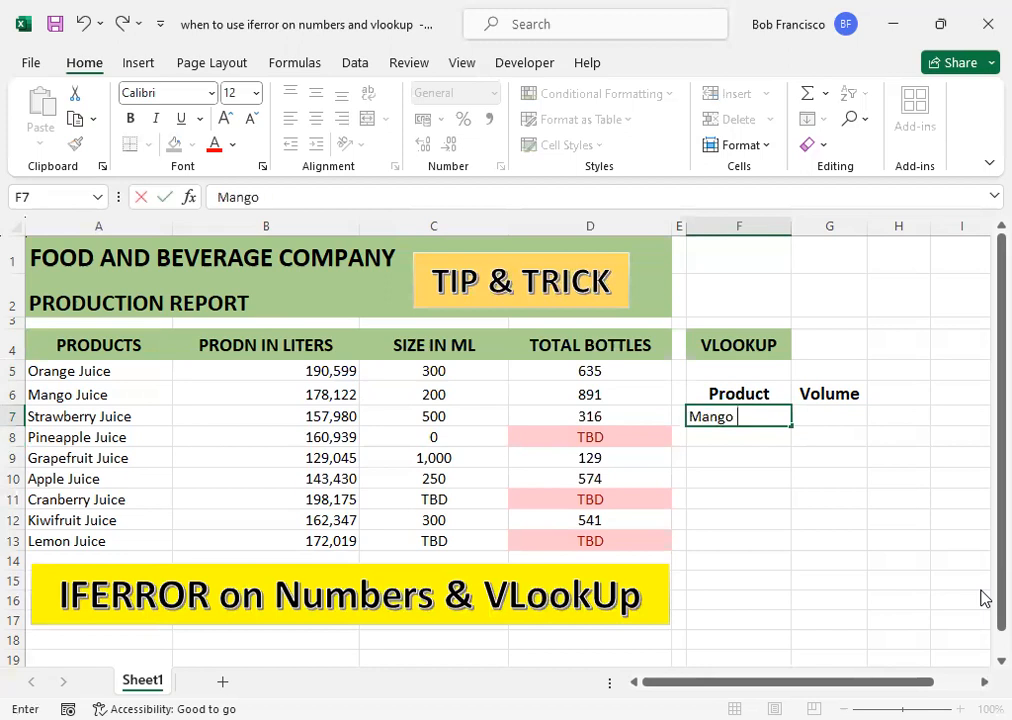
type("uice")
key("Tab")
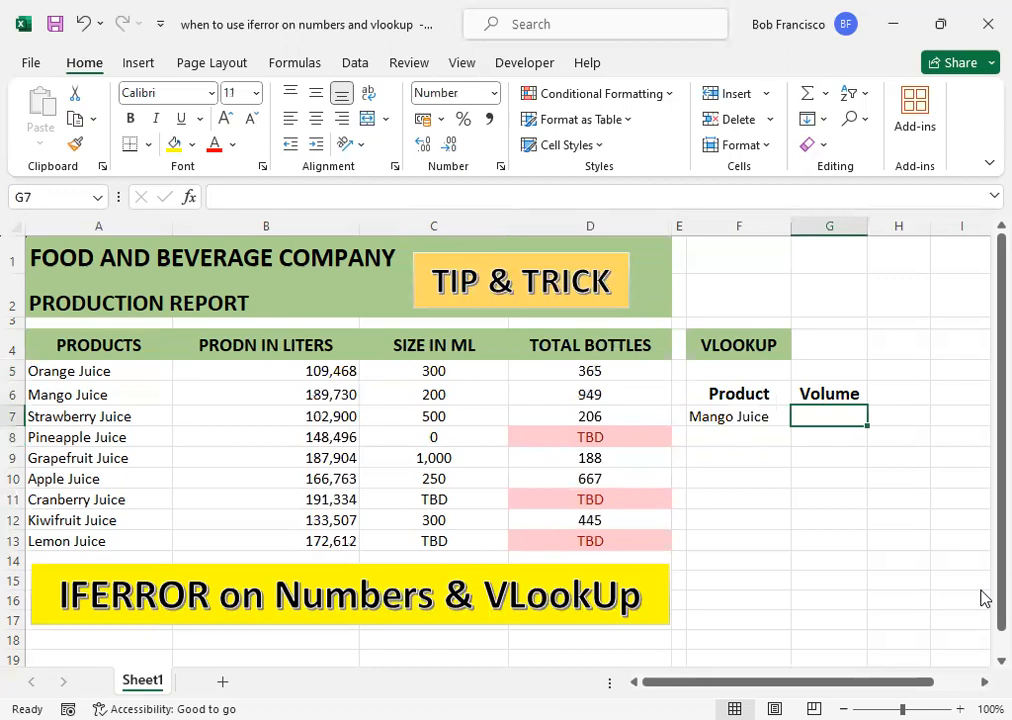
Start a VLOOKUP formula in G7 with the absolute reference $F$7 as the lookup value.
type("=")
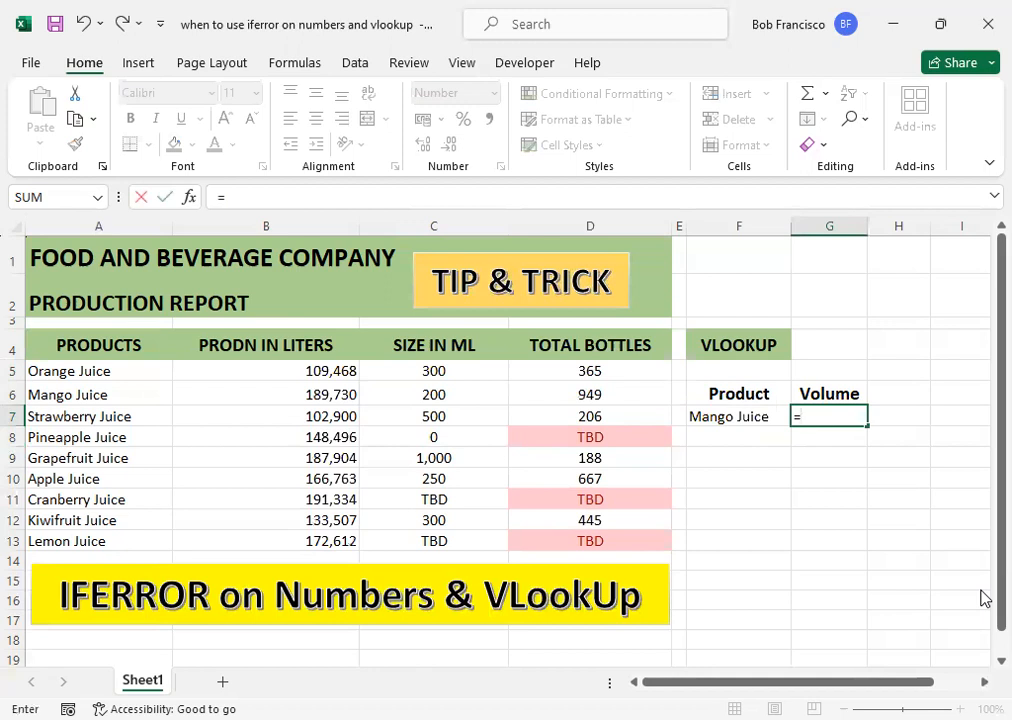
type("VLOOKUP")
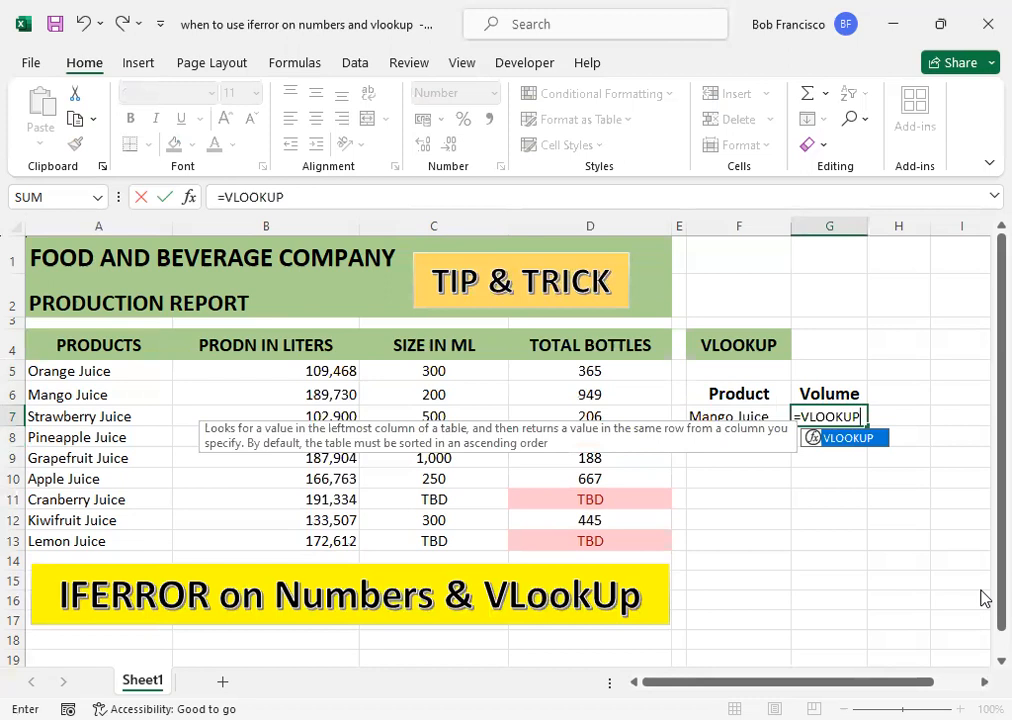
type("(")
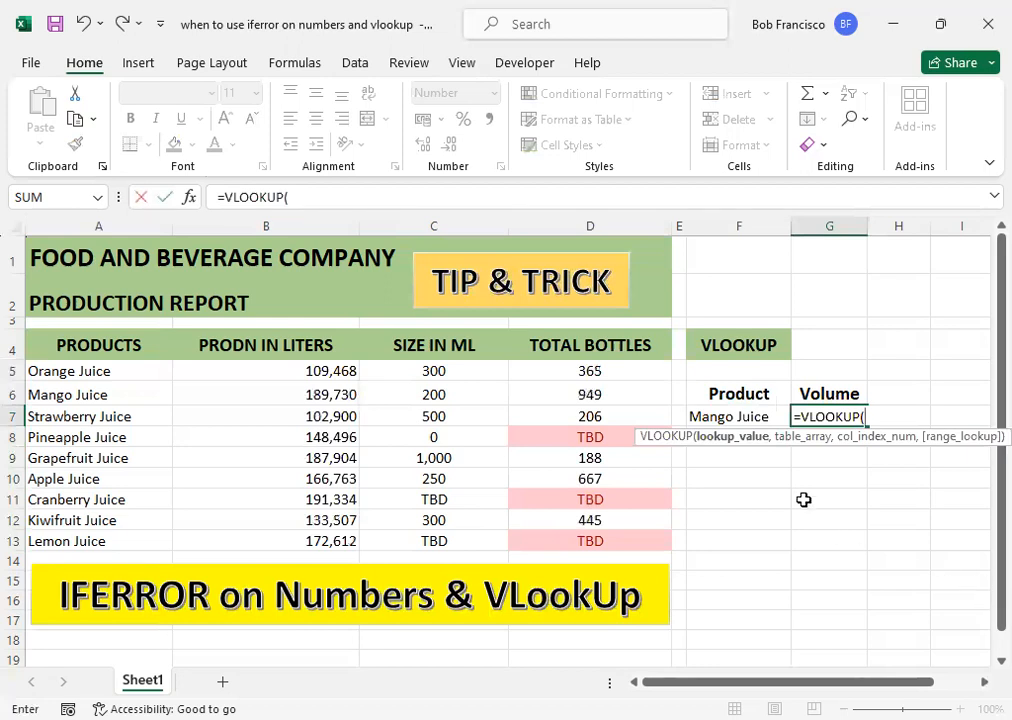
left_click(733, 417)
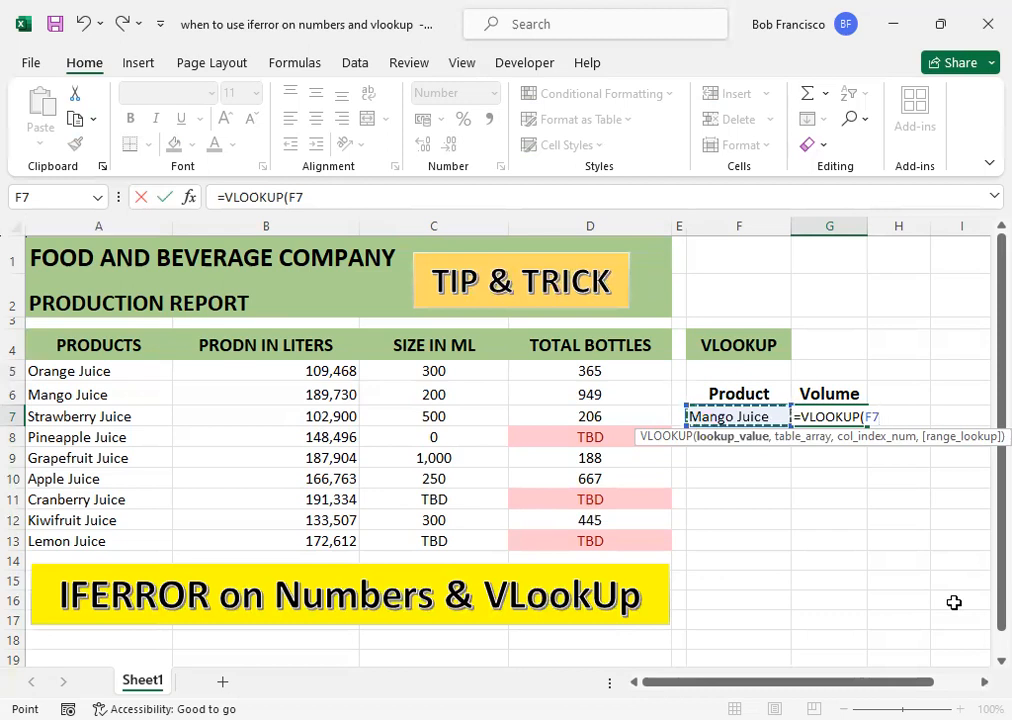
key("F4")
type(",")
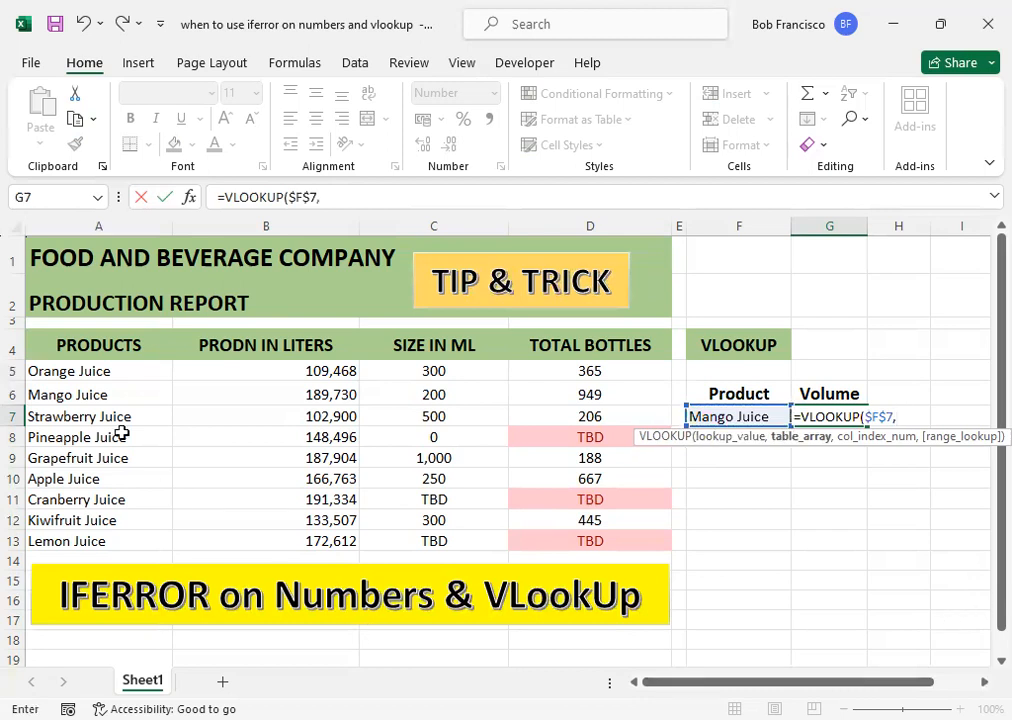
Set the VLOOKUP table array to the product data as the absolute range $A$5:$D$13.
left_click(68, 371)
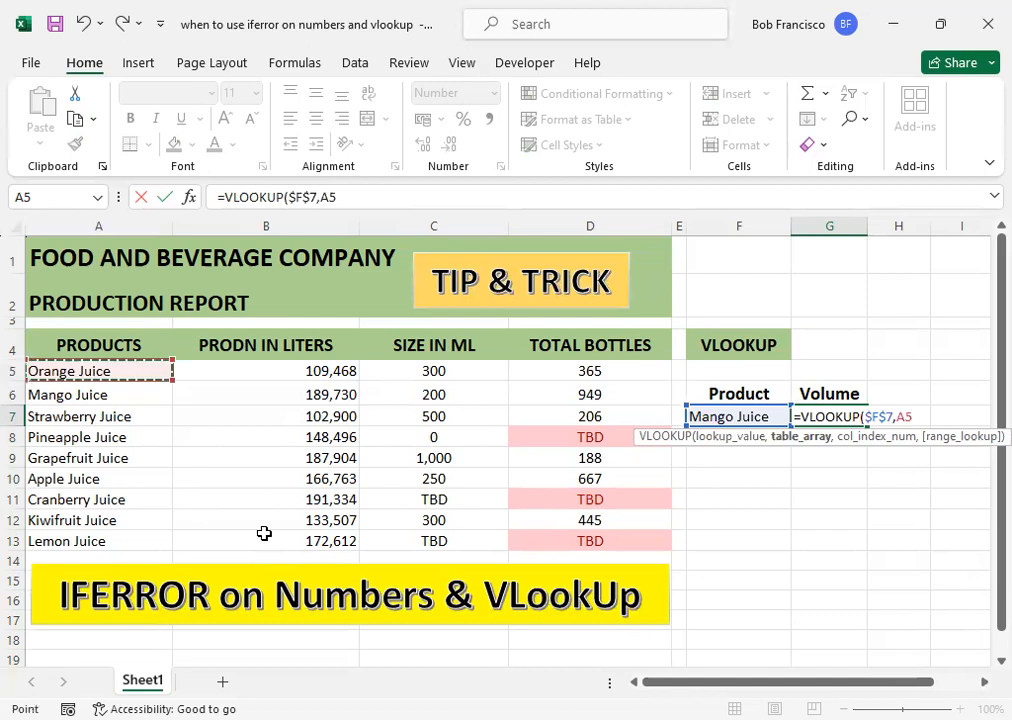
key("ctrl+shift+Down")
key("ctrl+shift+Right")
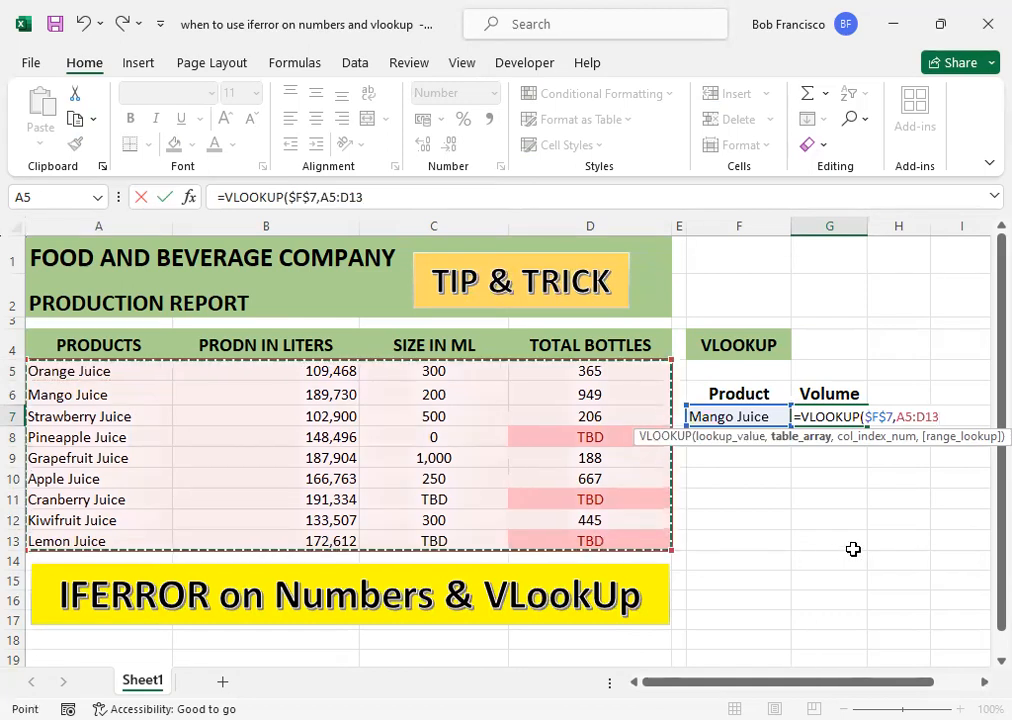
key("F4")
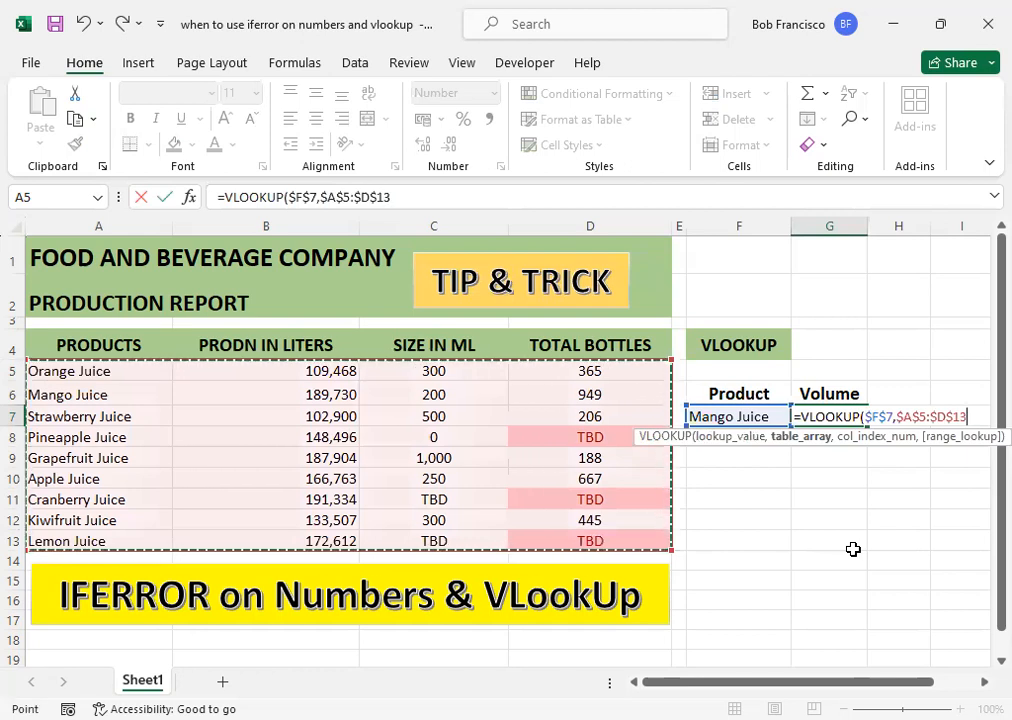
type(",")
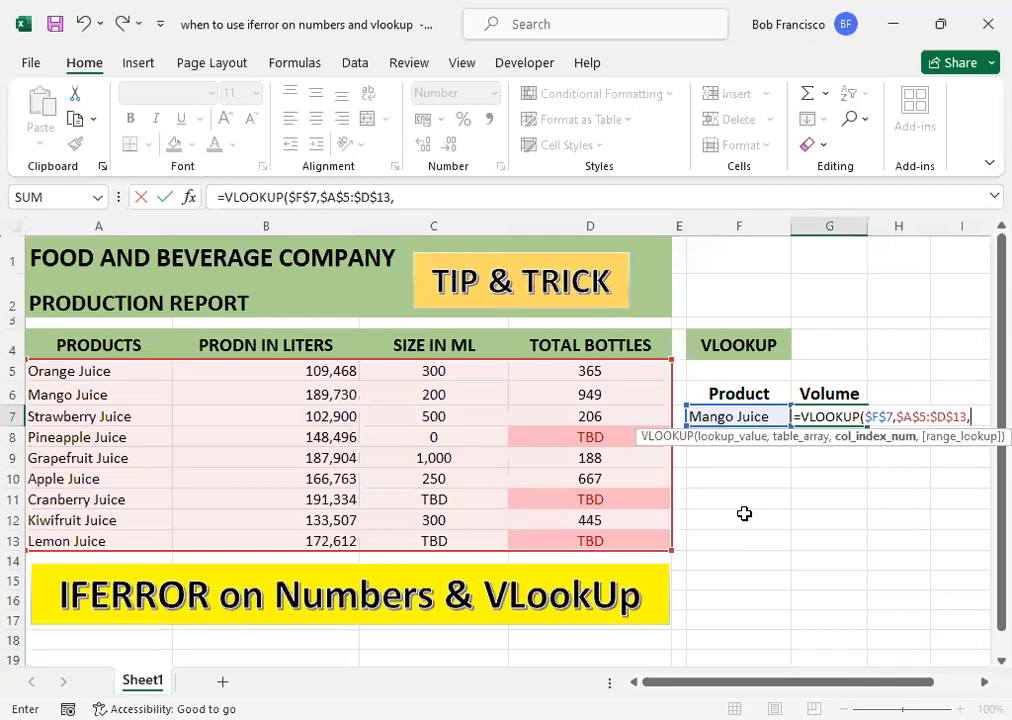
Complete the VLOOKUP formula in G7 with column index 4 and FALSE for an exact match.
type("4,")
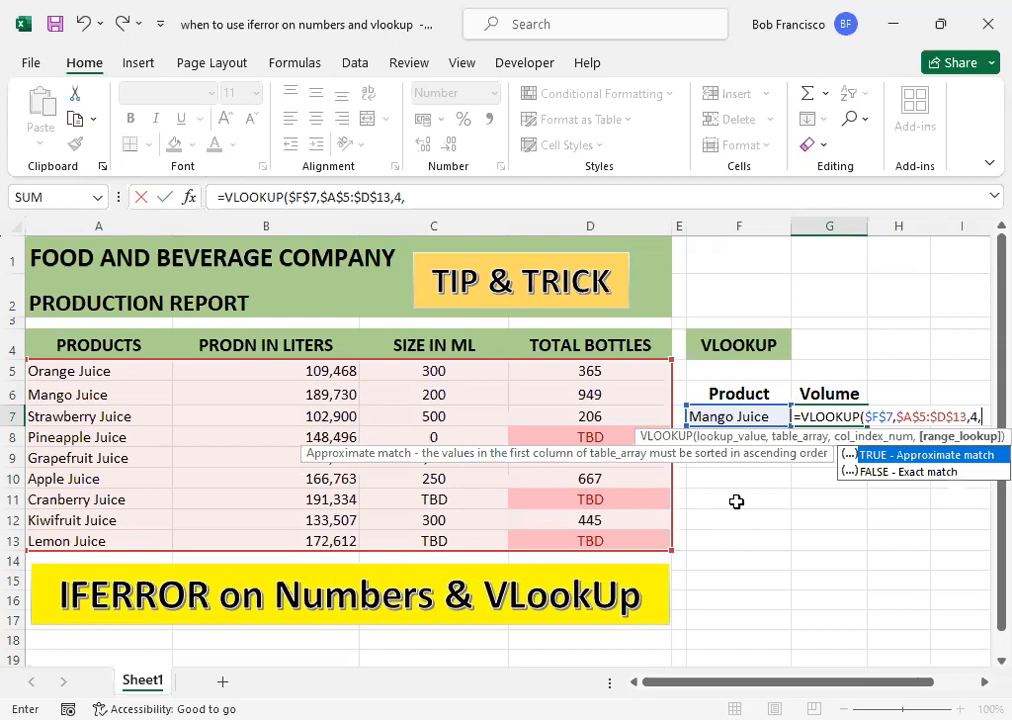
left_click(886, 474)
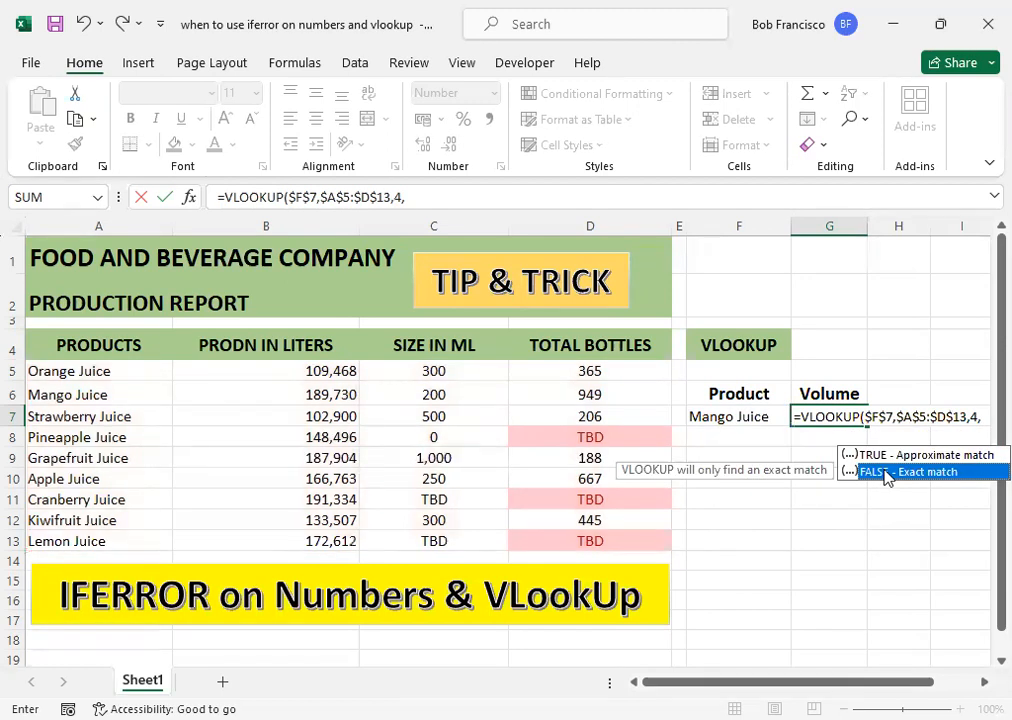
key("Tab")
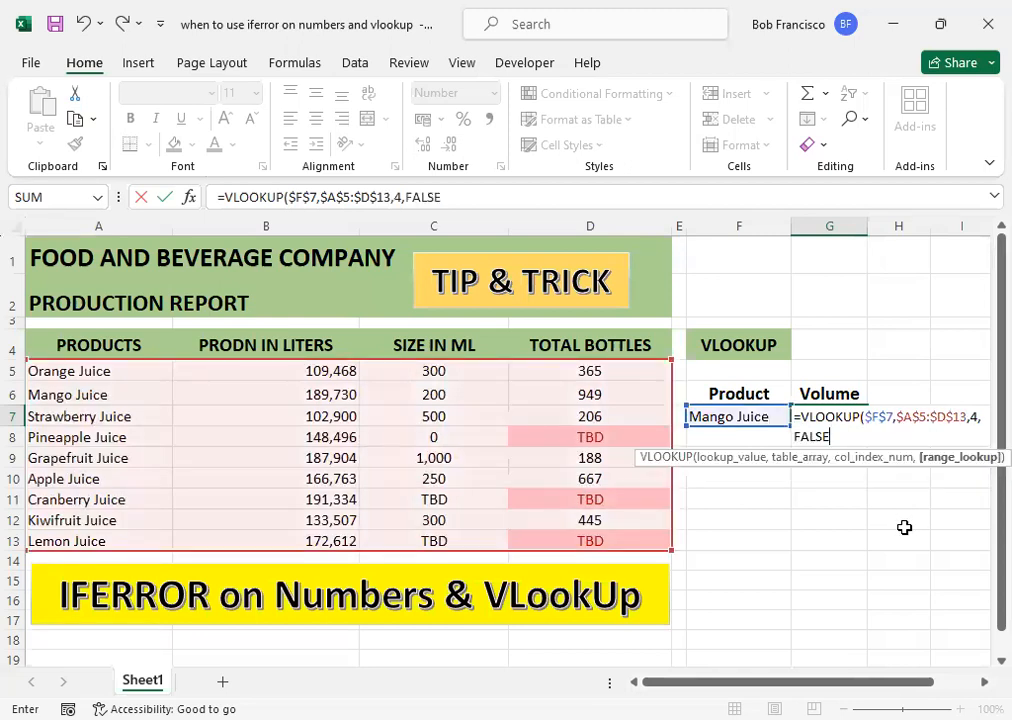
type(")")
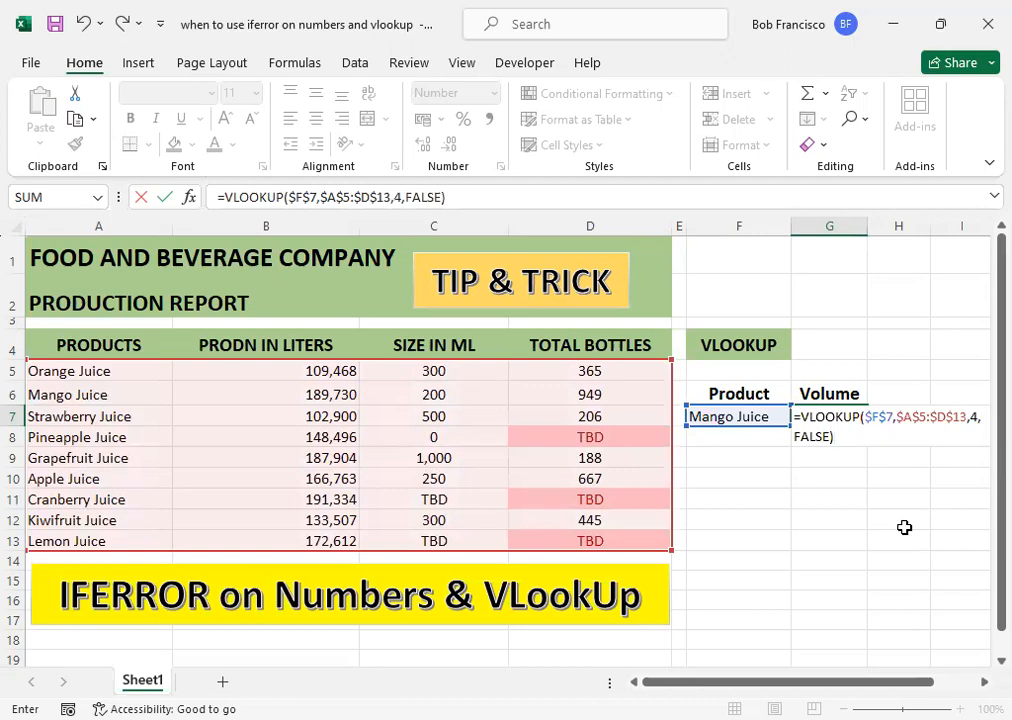
key("Return")
key("Up")
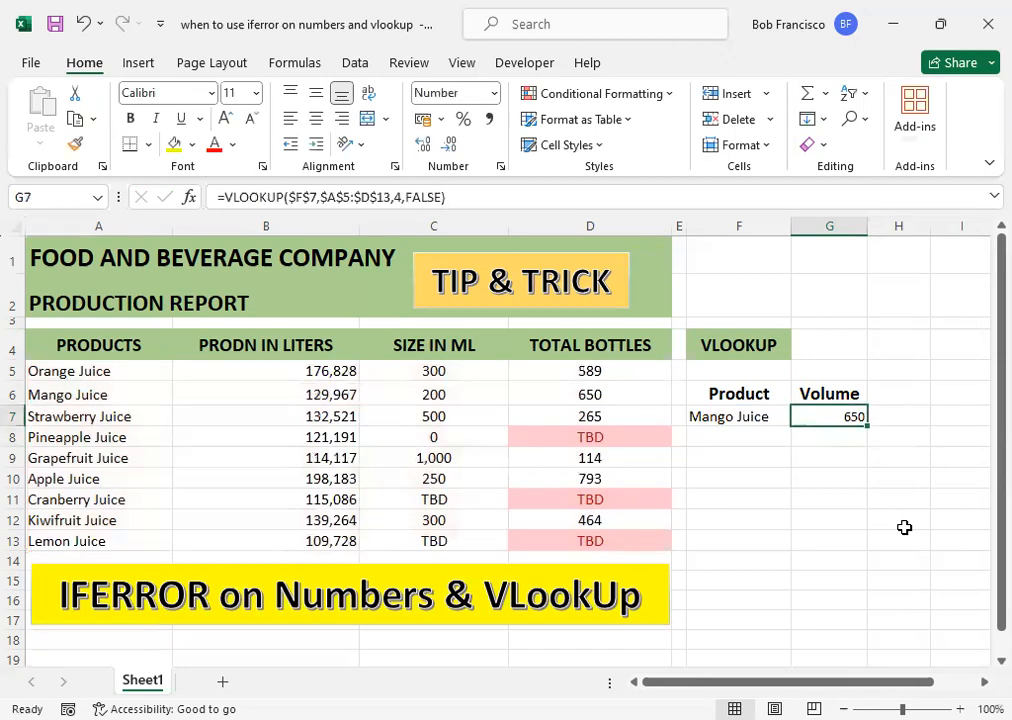
Compare the Mango Juice volume returned in G7 with its total bottles value in the production table.
key("Left")
key("Left")
key("Left")
key("Left")
key("Right")
key("Left")
key("Right")
key("Up")
key("Down")
key("Right")
key("Left")
key("Up")
key("Up")
key("Down")
key("Left")
key("Left")
key("Left")
key("Right")
key("Right")
key("Right")
key("Right")
key("Right")
key("Right")
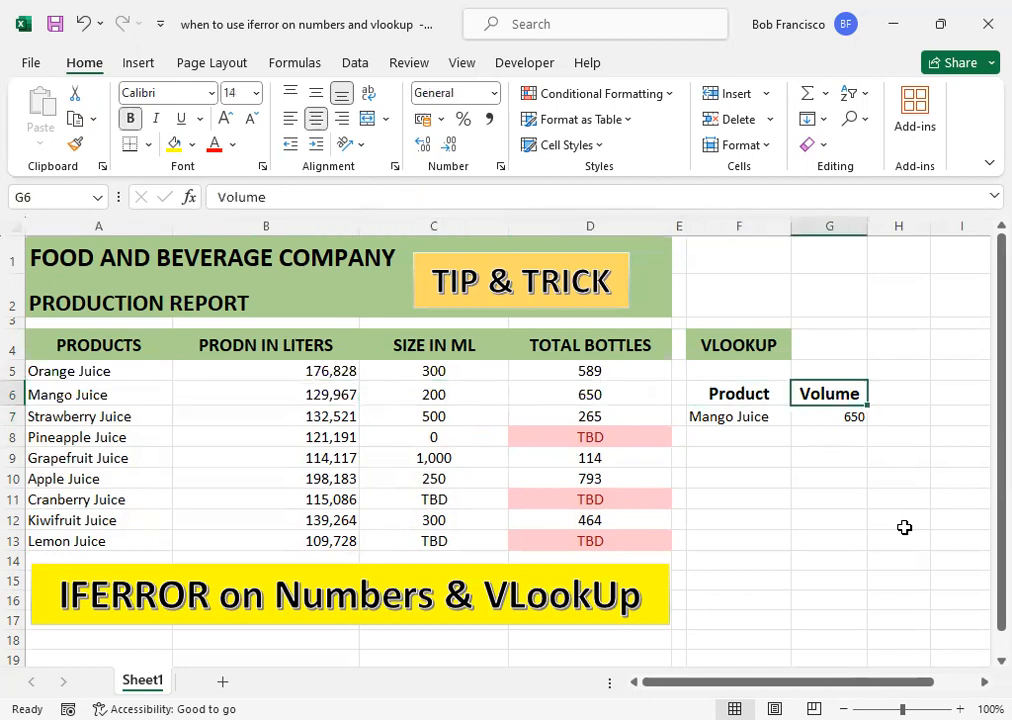
Replace the typed product in F7 with the formula =A5 to look up Orange Juice.
key("Down")
key("Left")
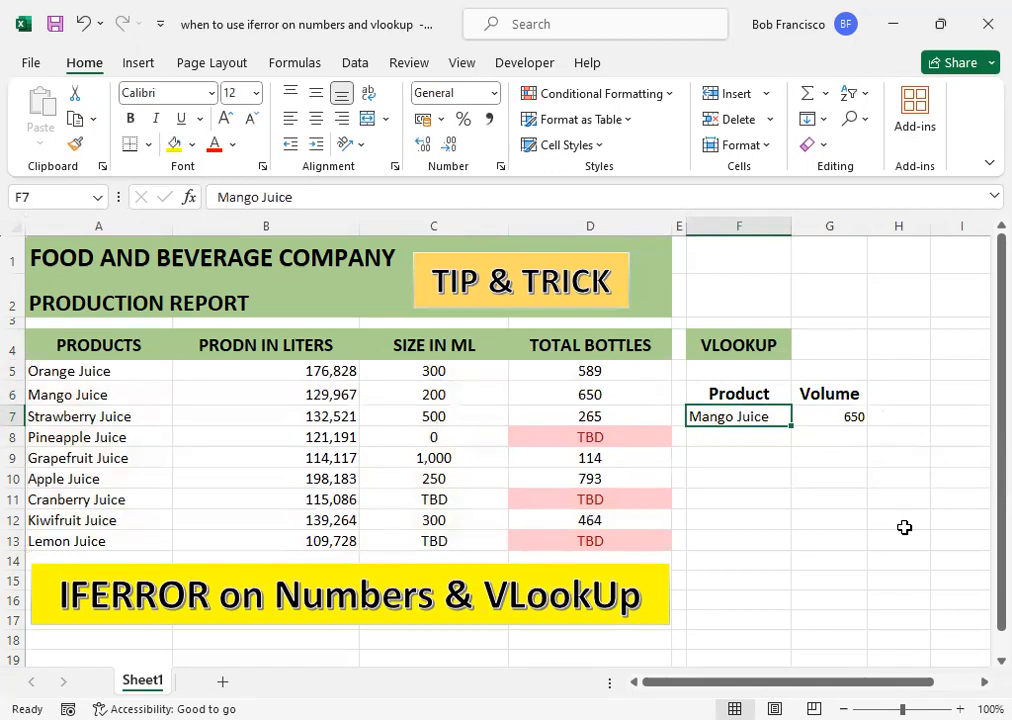
type("=")
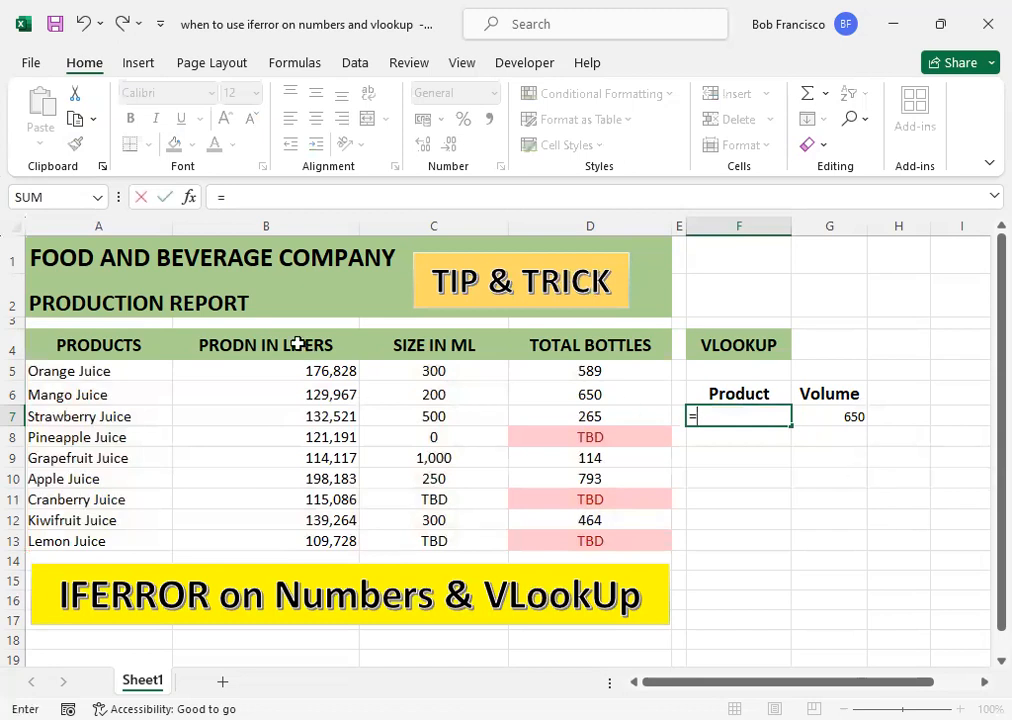
left_click(84, 370)
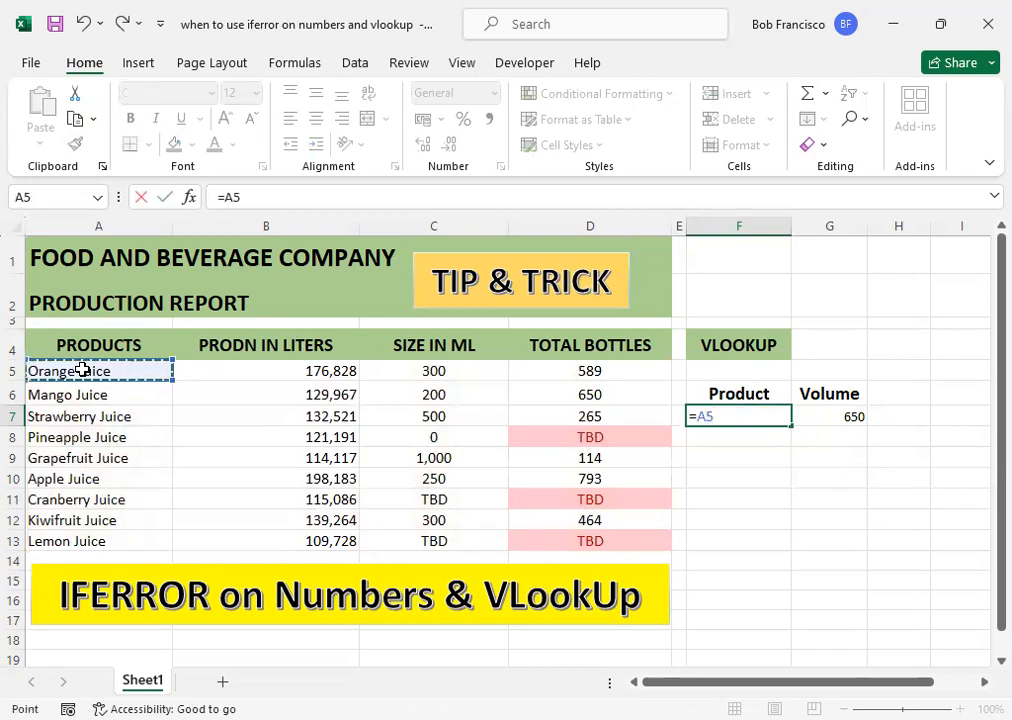
key("Return")
Check the Orange Juice volume in G7 against its entry in the total bottles column.
key("Up")
key("Left")
key("Left")
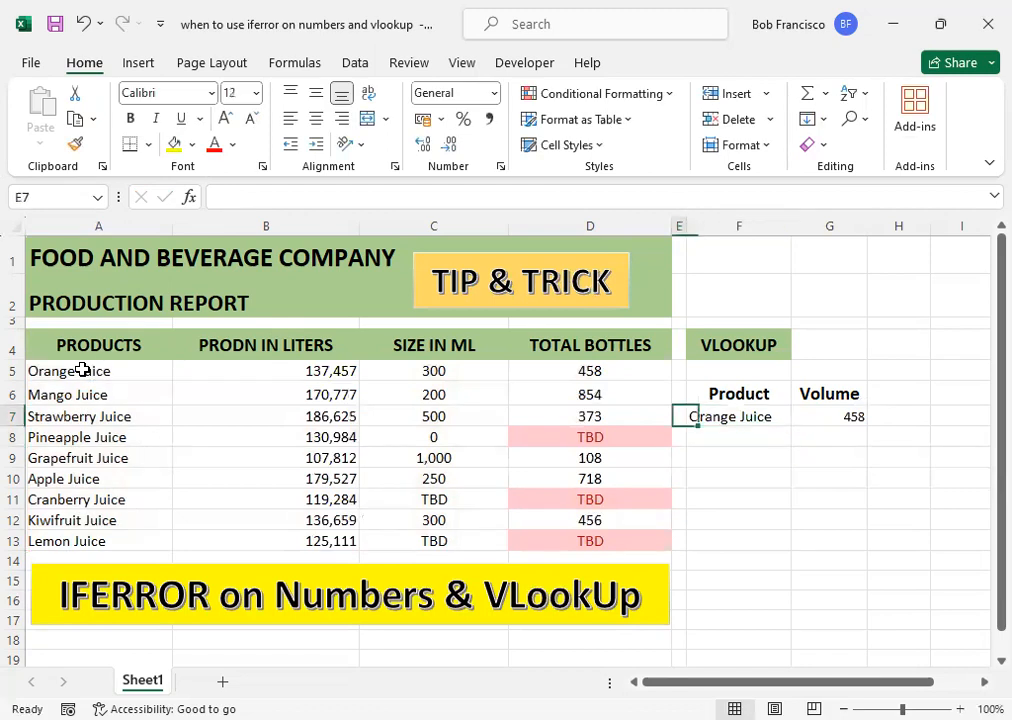
key("Up")
key("Up")
key("Down")
key("Down")
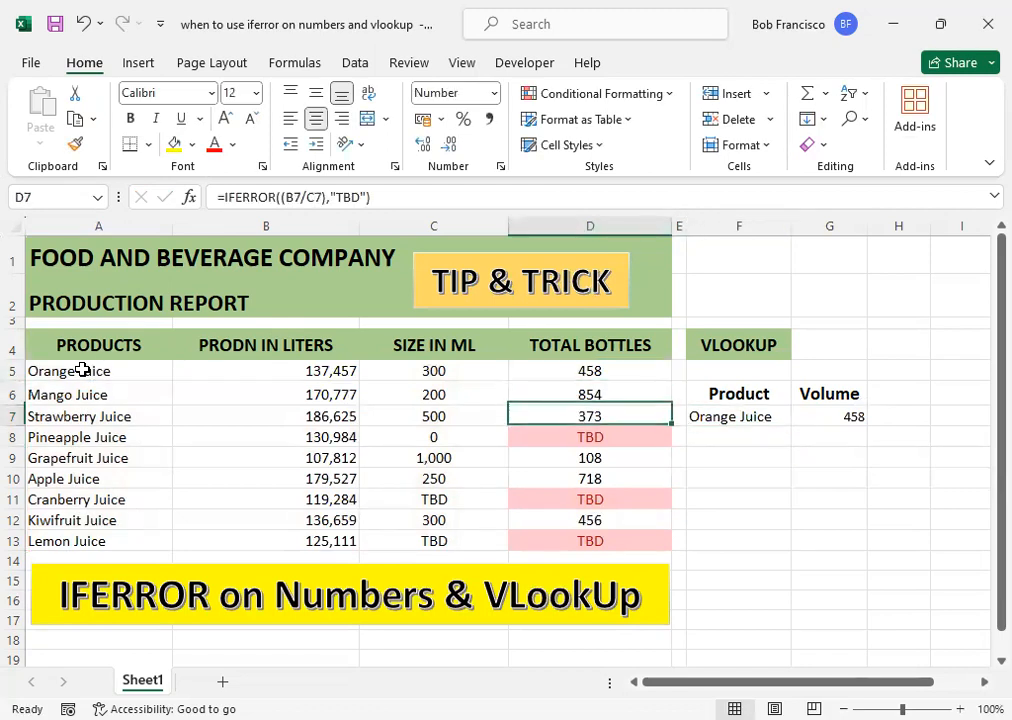
Set the lookup product in F7 to the formula =A7 and inspect the Strawberry Juice volume in G7.
key("Right")
key("Right")
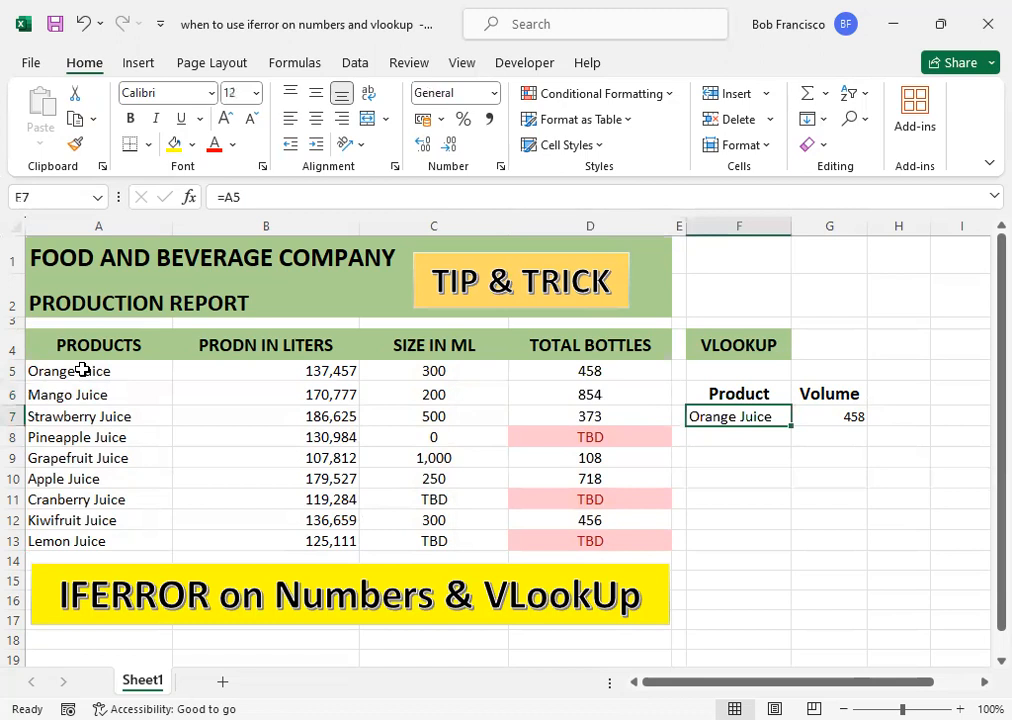
type("=")
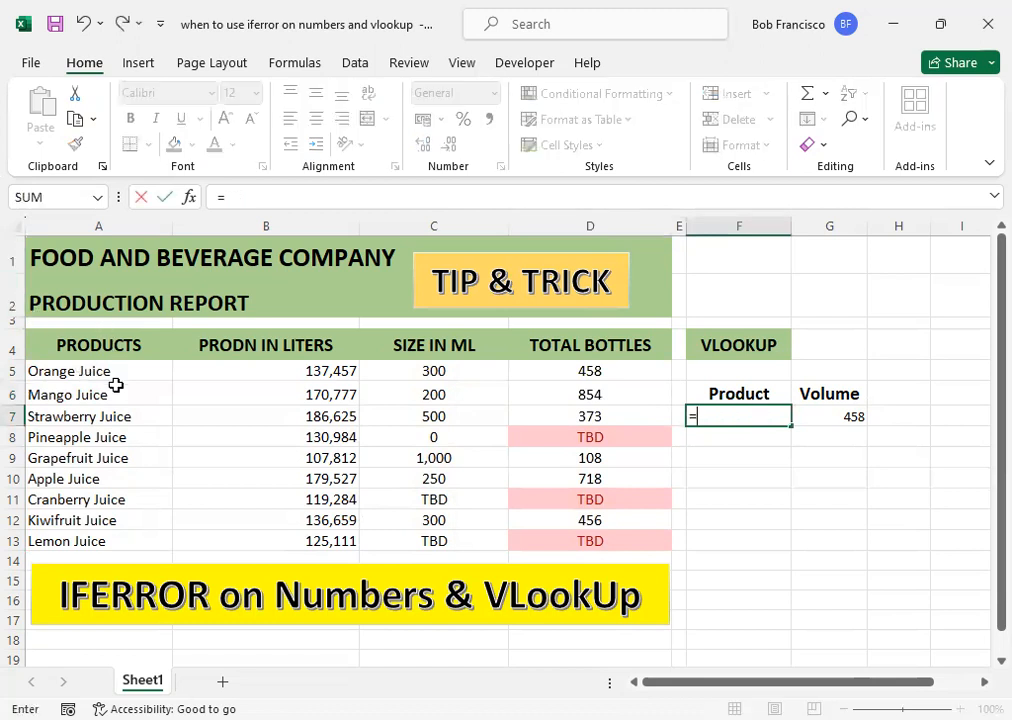
left_click(88, 416)
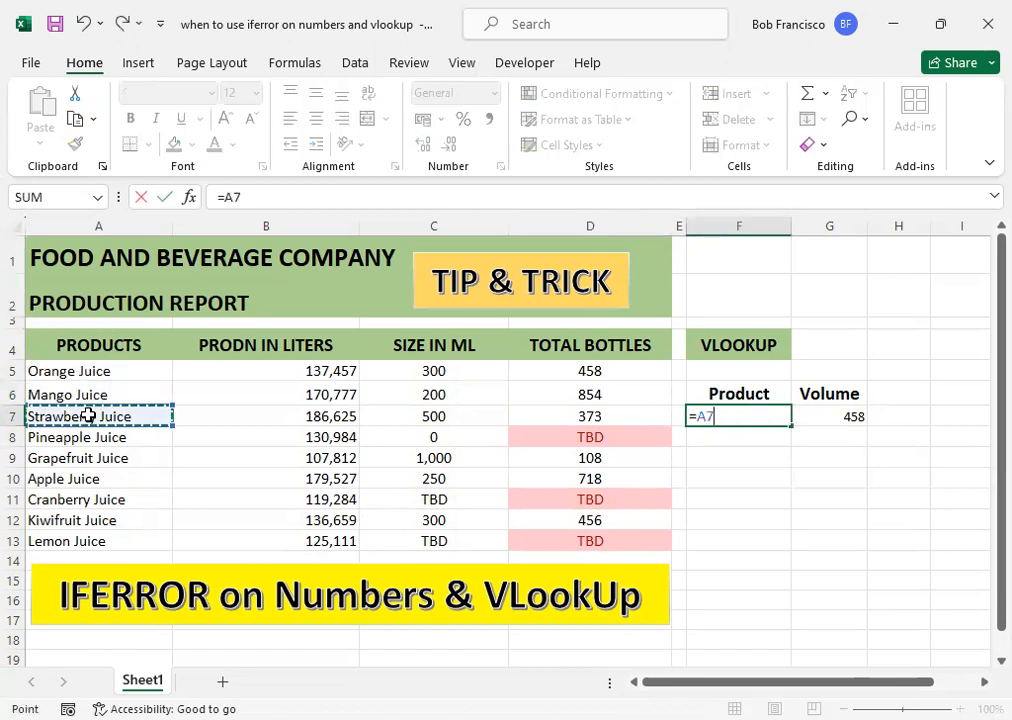
key("Return")
key("Up")
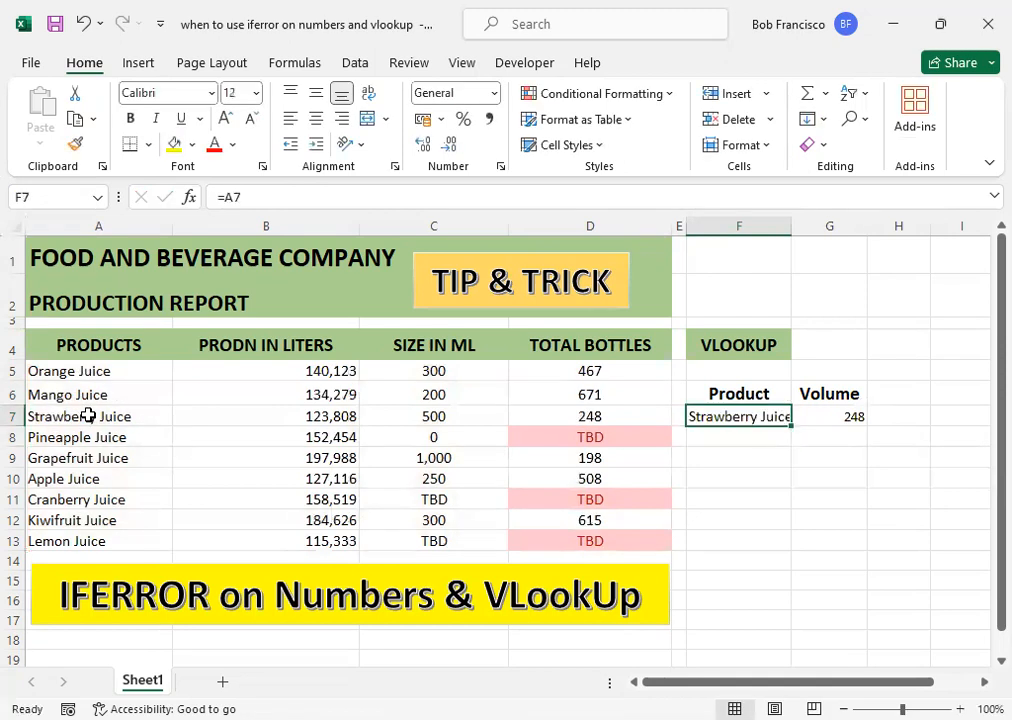
key("Right")
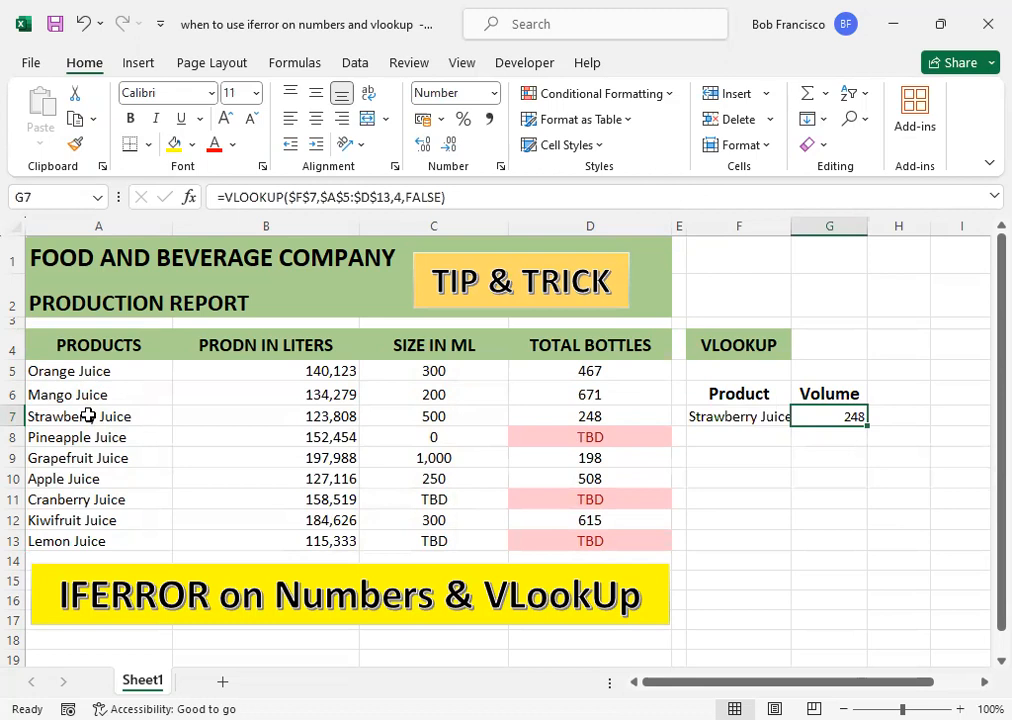
Point F7 to Pineapple Juice with the formula =A8 and inspect the lookup result in G7.
key("Left")
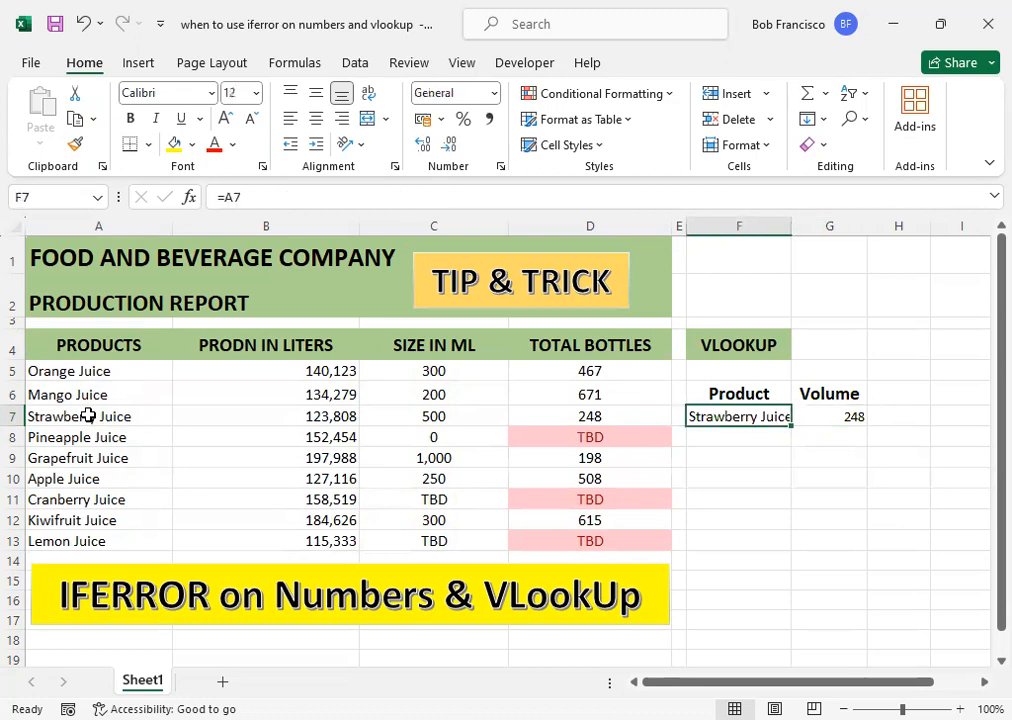
type("=")
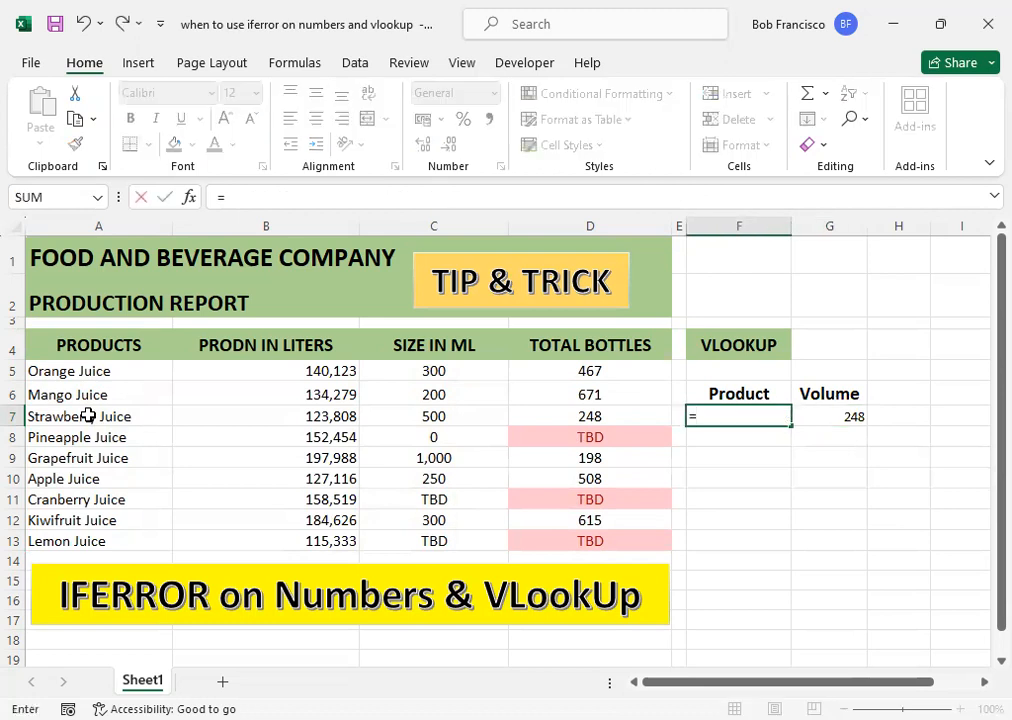
left_click(64, 438)
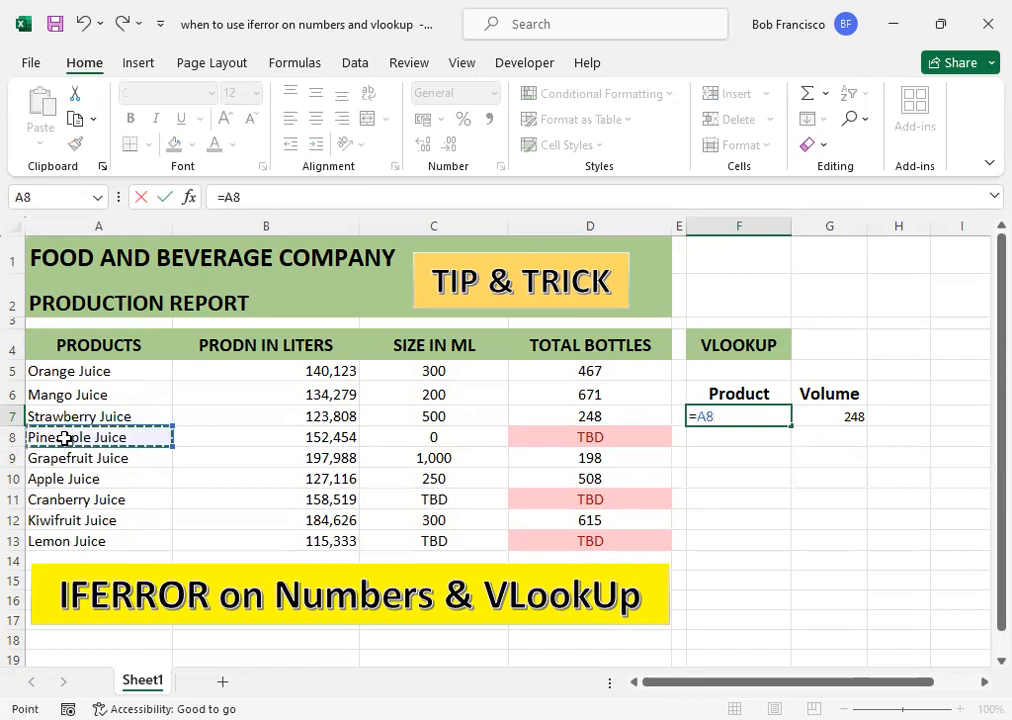
key("Return")
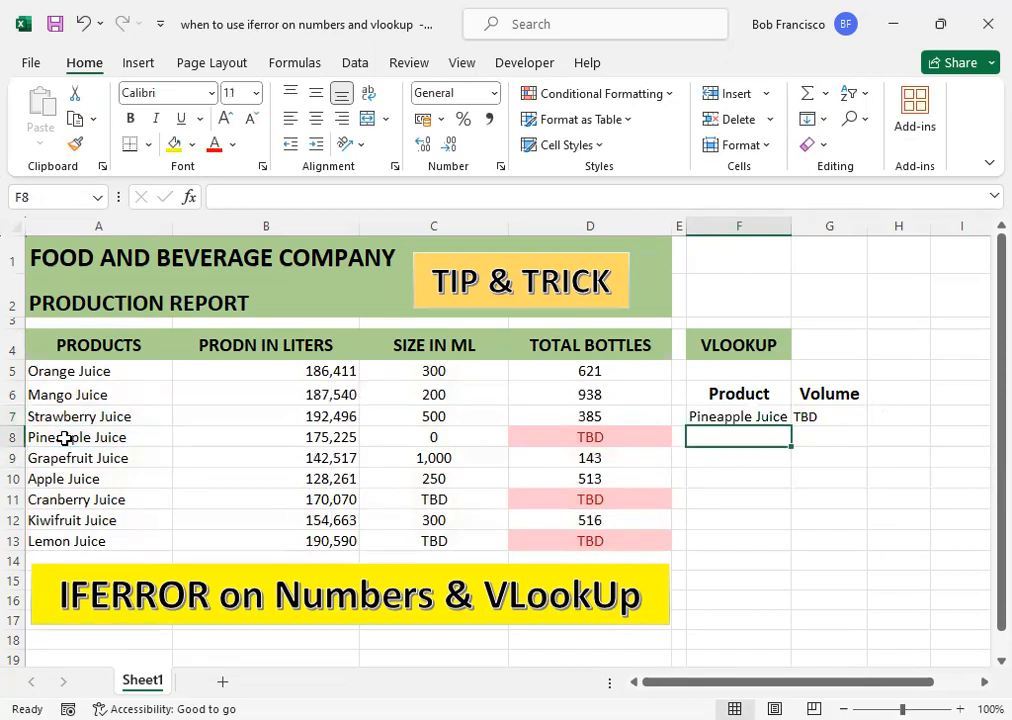
key("Up")
key("Right")
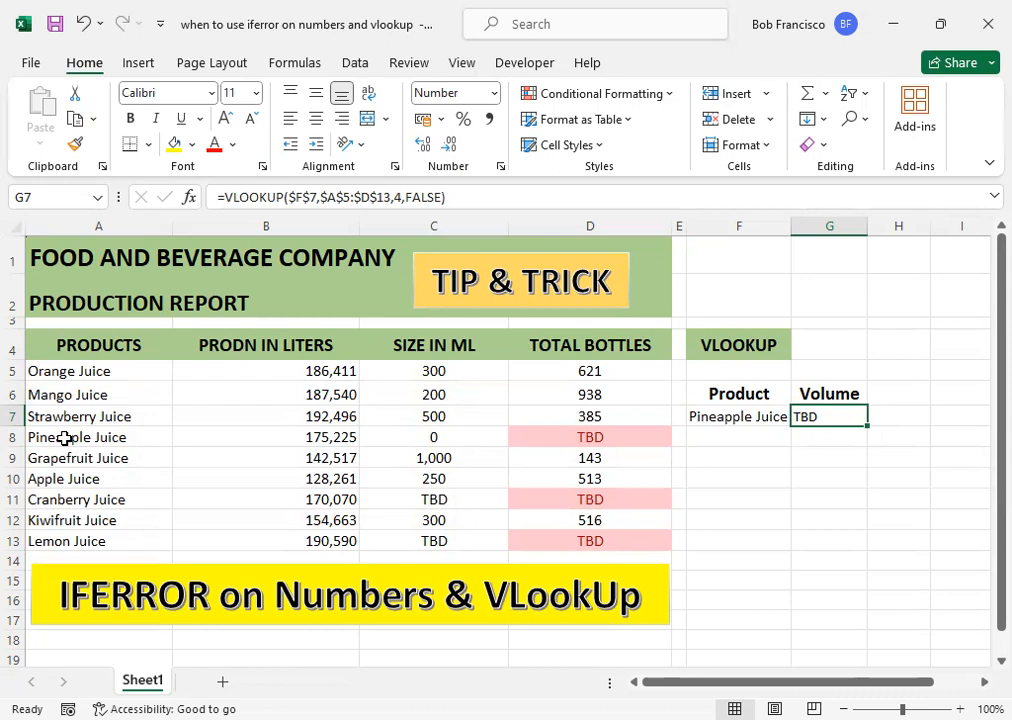
Replace the formula in F7 with Guava Juice, a product missing from the production table.
key("Left")
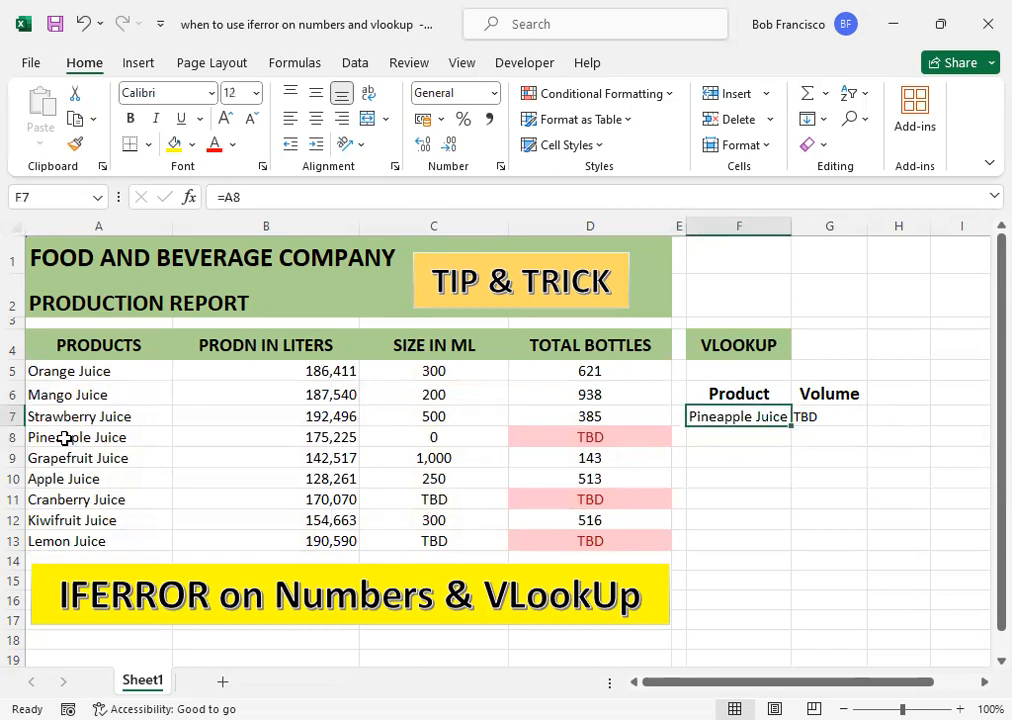
type("gUA")
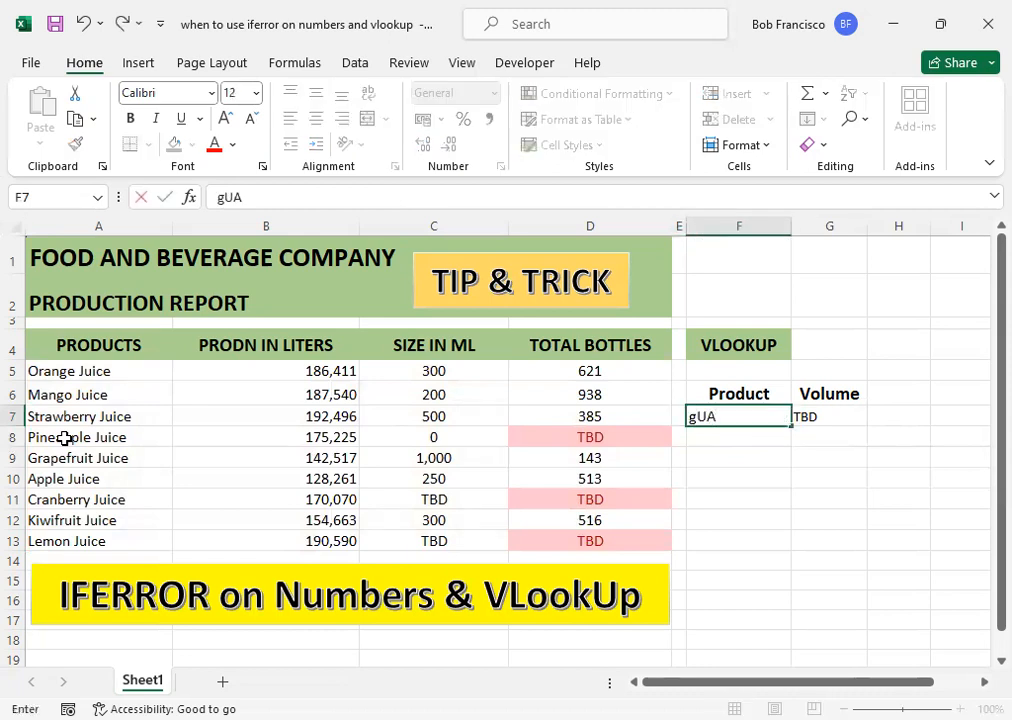
type("VA Juice")
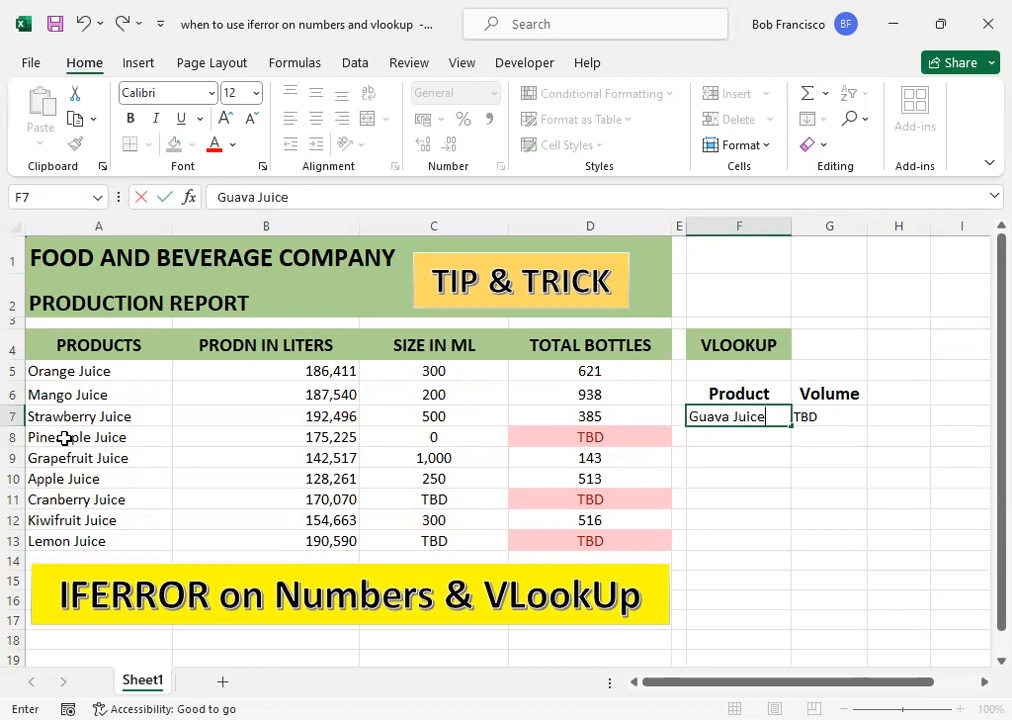
key("Return")
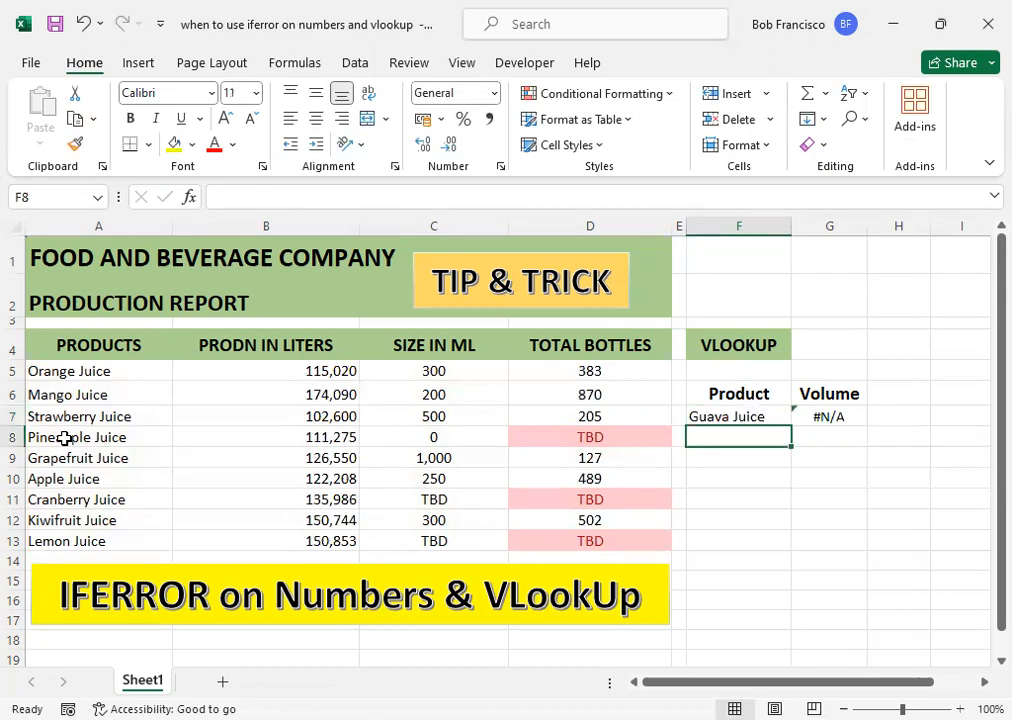
Wrap the VLOOKUP formula in G7 in an IFERROR function by inserting IFERROR( before VLOOKUP.
key("Up")
key("Right")
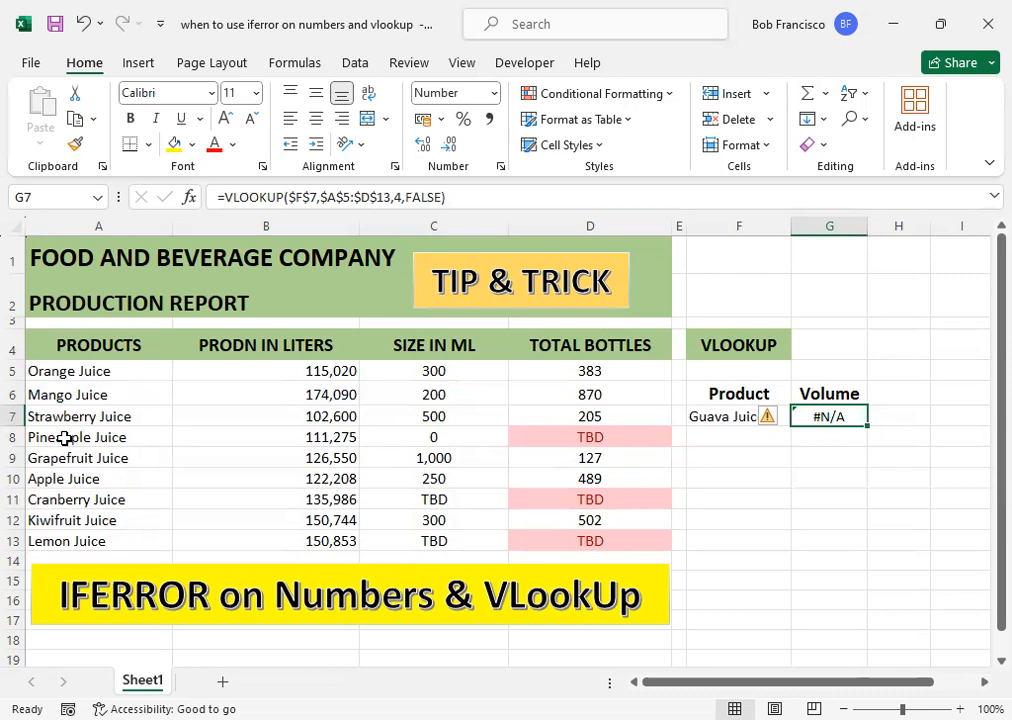
key("F2")
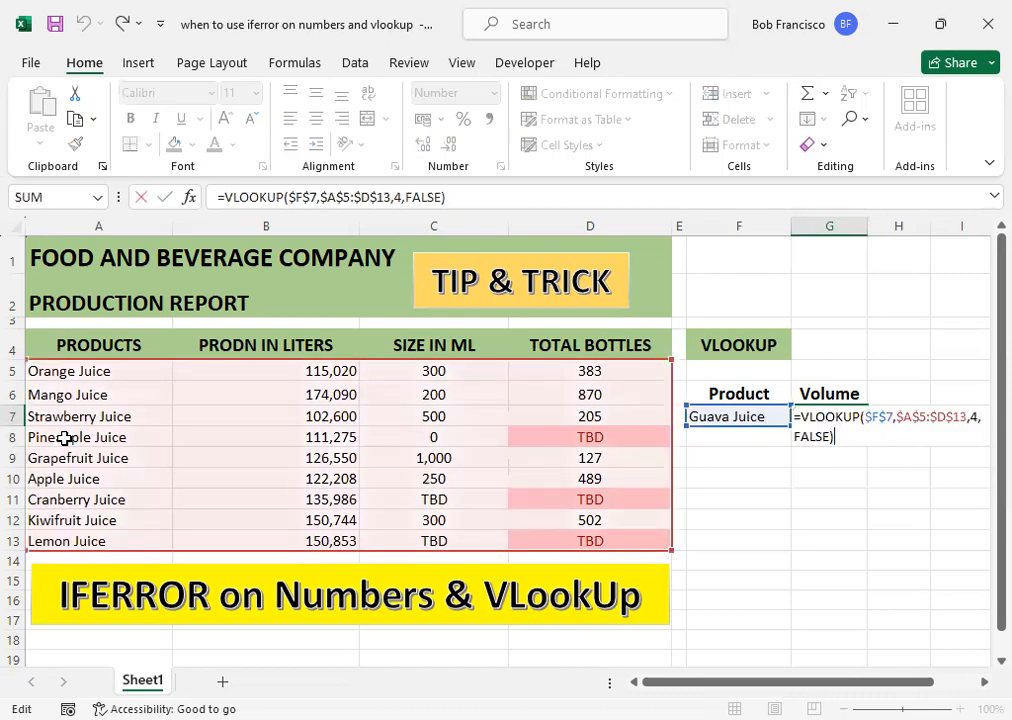
key("ctrl+Home")
key("Right")
type("I")
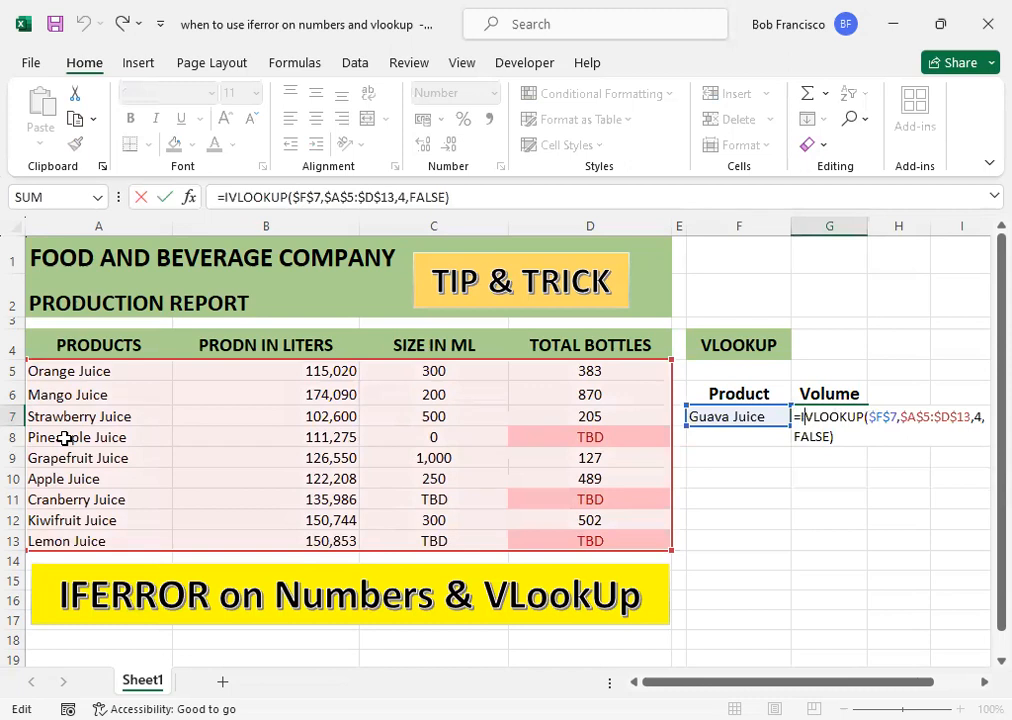
type("FERROR")
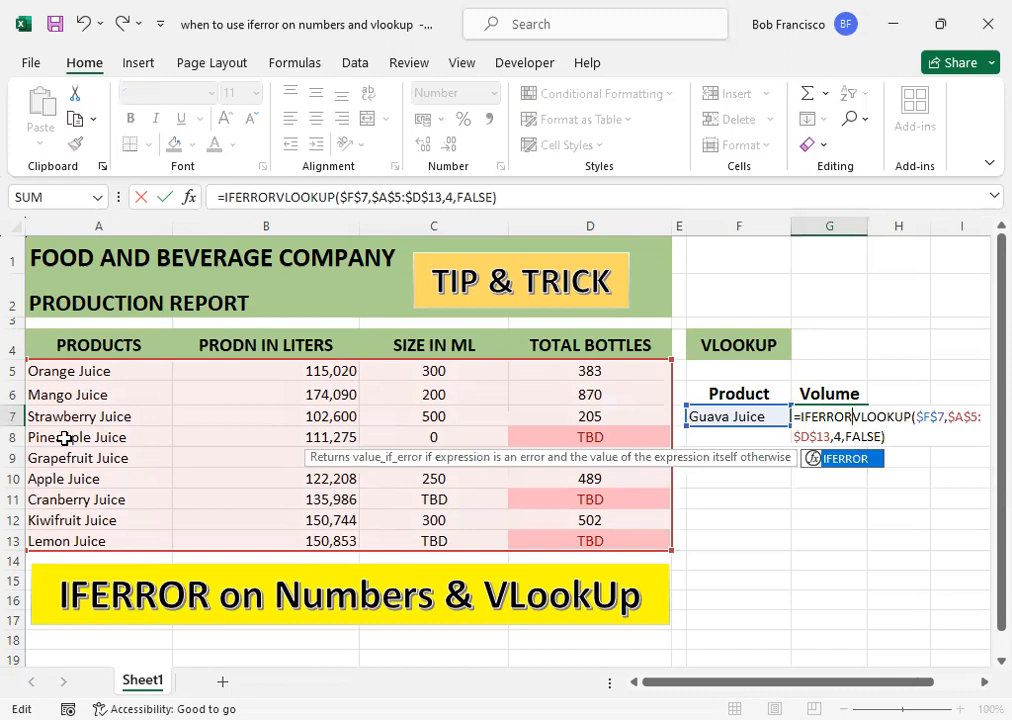
type("(")
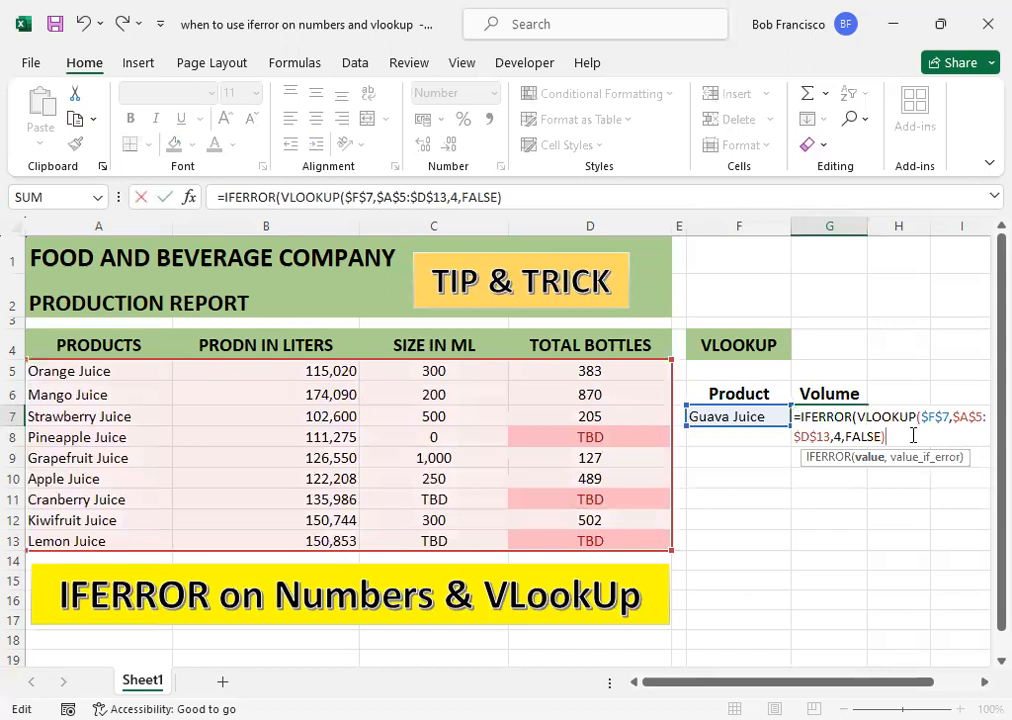
Complete the IFERROR formula in G7 with "None" as the value shown on error.
type(",")
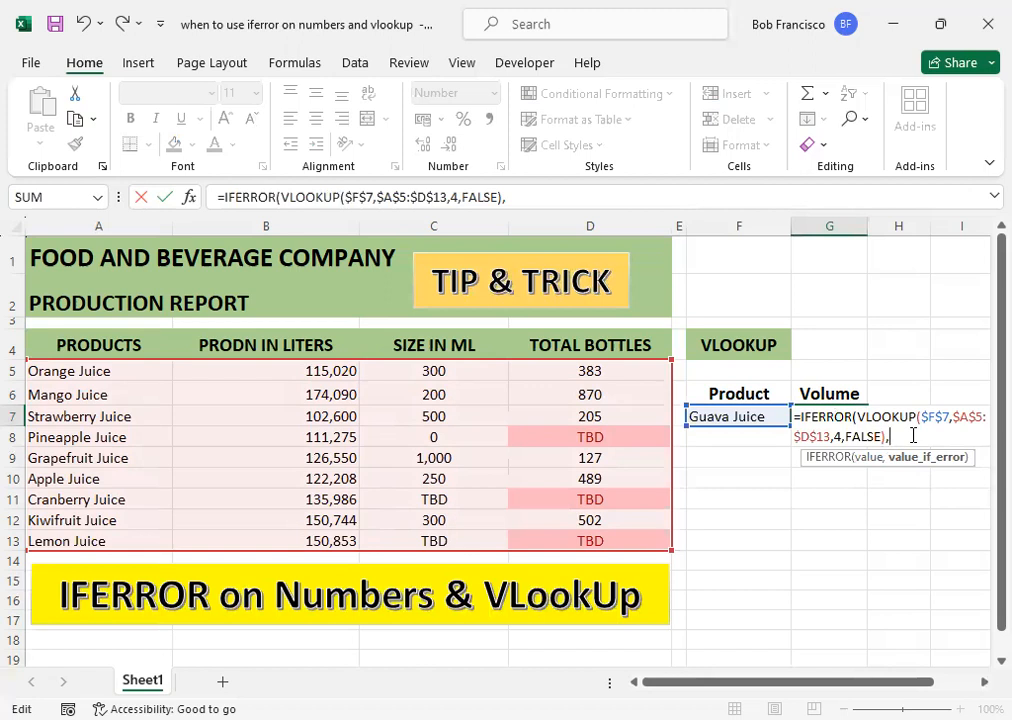
type("\"nONE")
key("BackSpace")
key("BackSpace")
key("BackSpace")
key("BackSpace")
type("None")
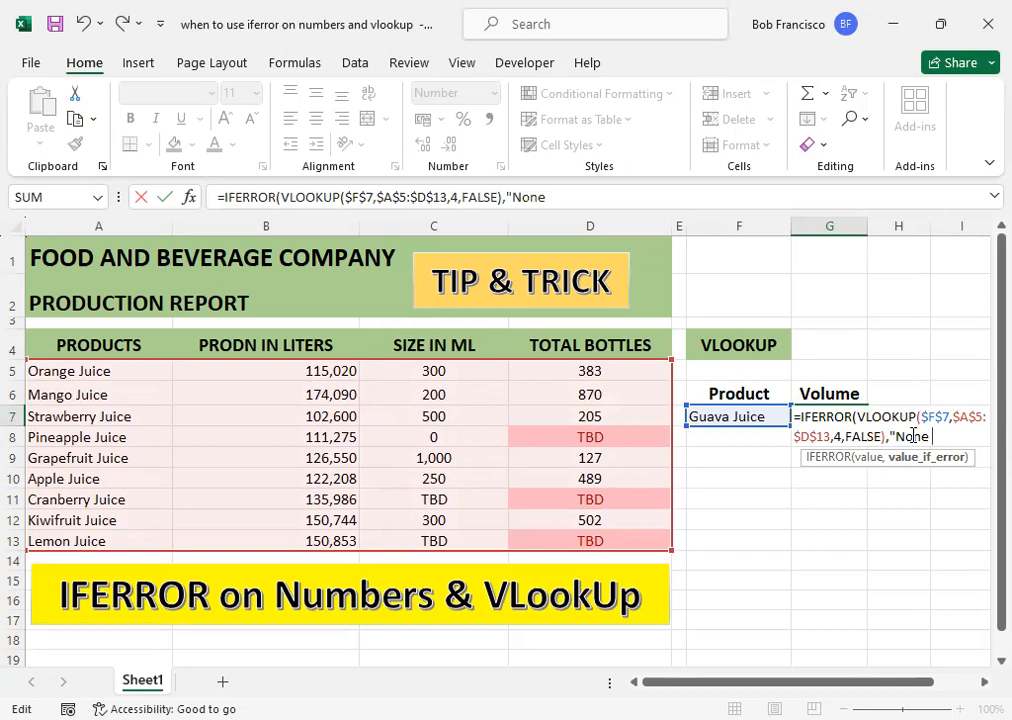
type("\"")
type(")")
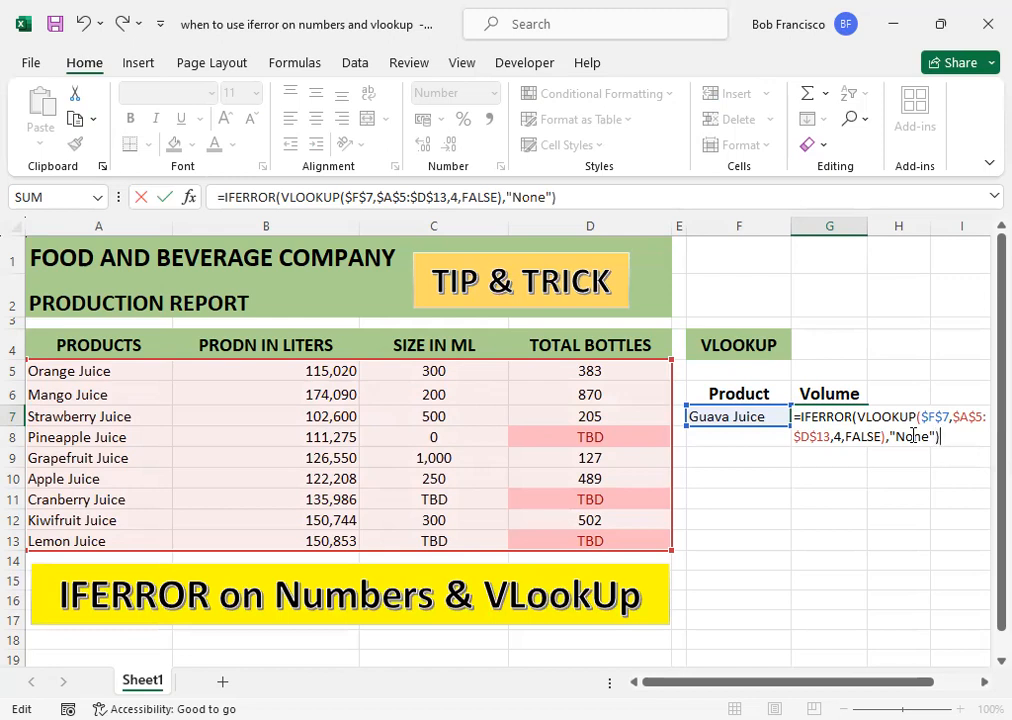
key("Return")
key("Up")
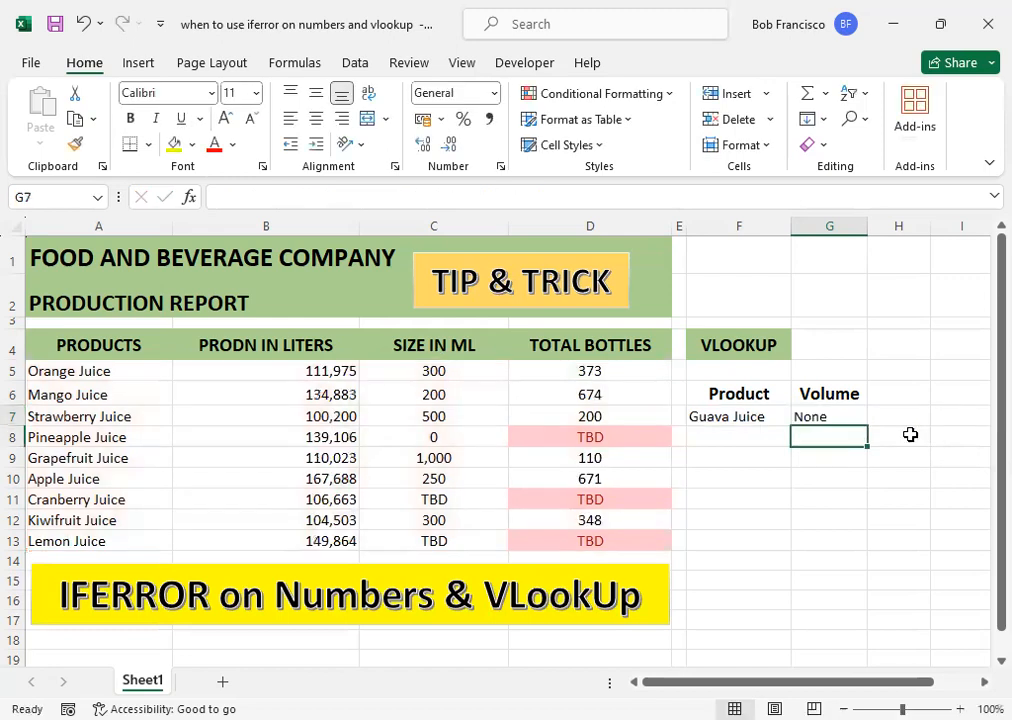
Enter Cherry Juice in F7 to test the IFERROR lookup with another unlisted product.
key("Left")
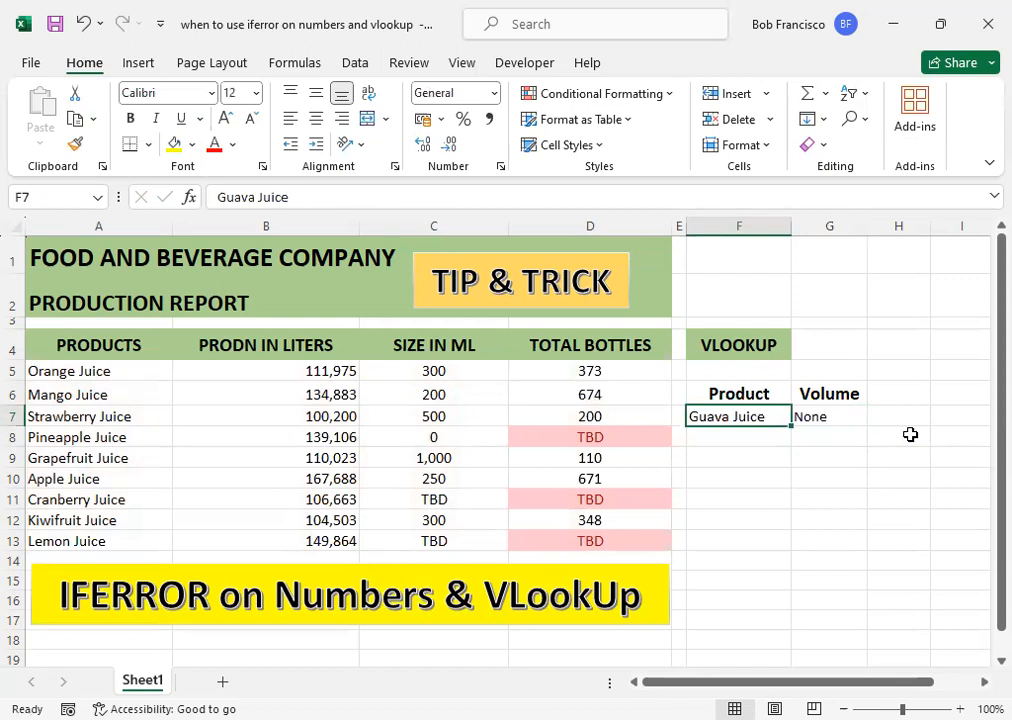
type("Cherry Juice")
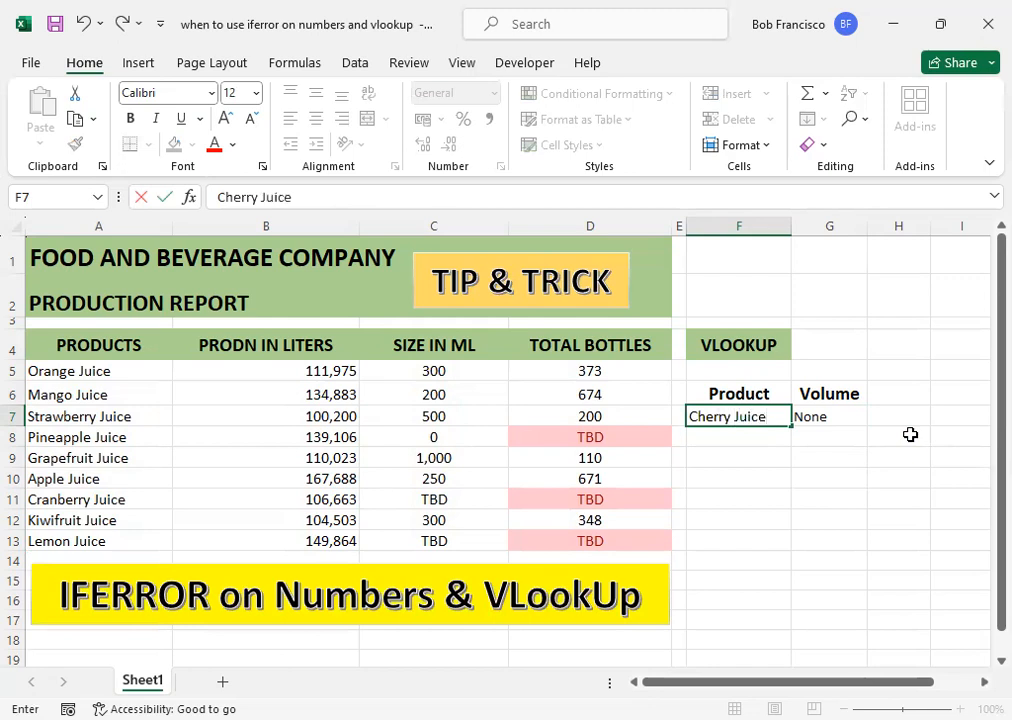
key("Return")
Enter Lemon Juice in F7 to test the lookup with a listed product whose bottle size is TBD.
key("Up")
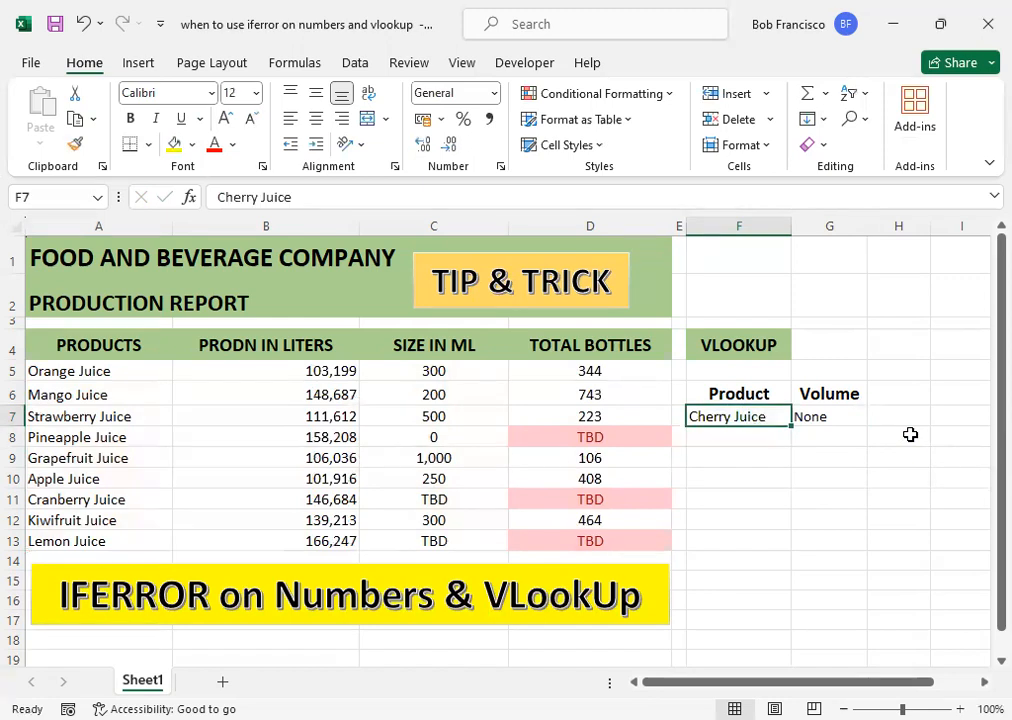
type("Lemon Juice")
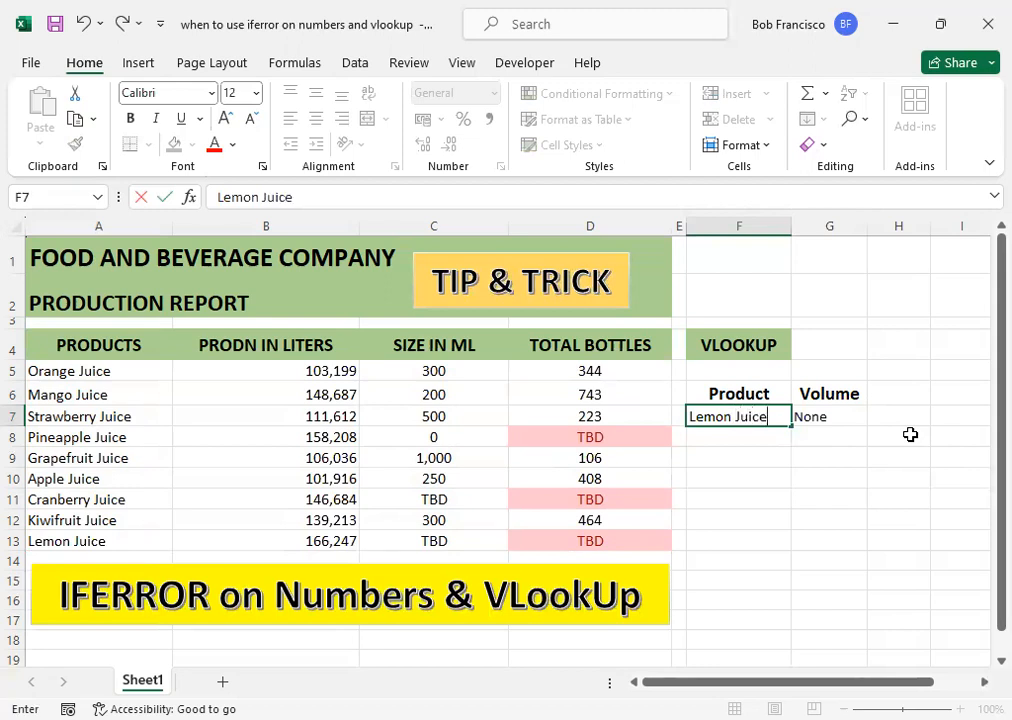
key("Return")
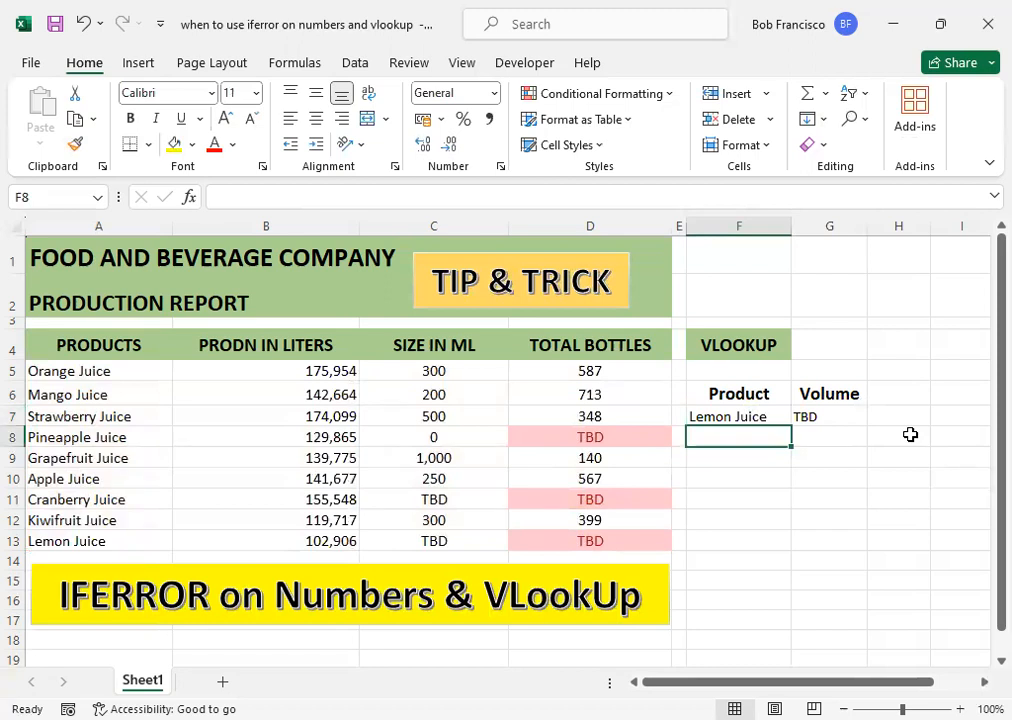
Change the lookup product in F7 to Apple Juice to return its total bottles.
key("Up")
type("A")
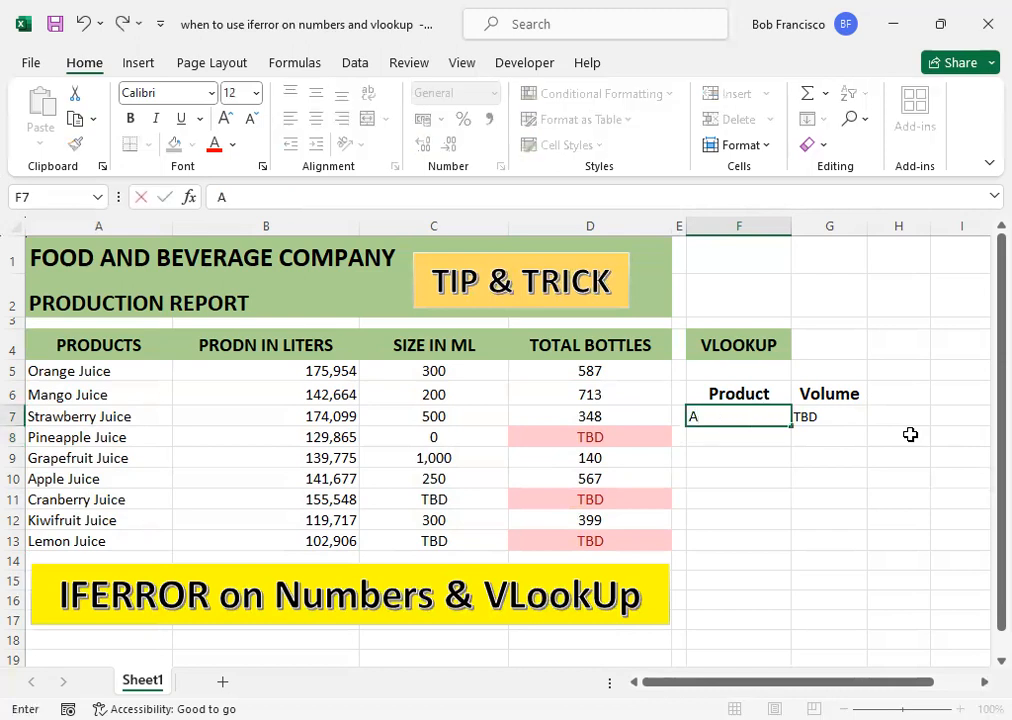
type("pple Juice")
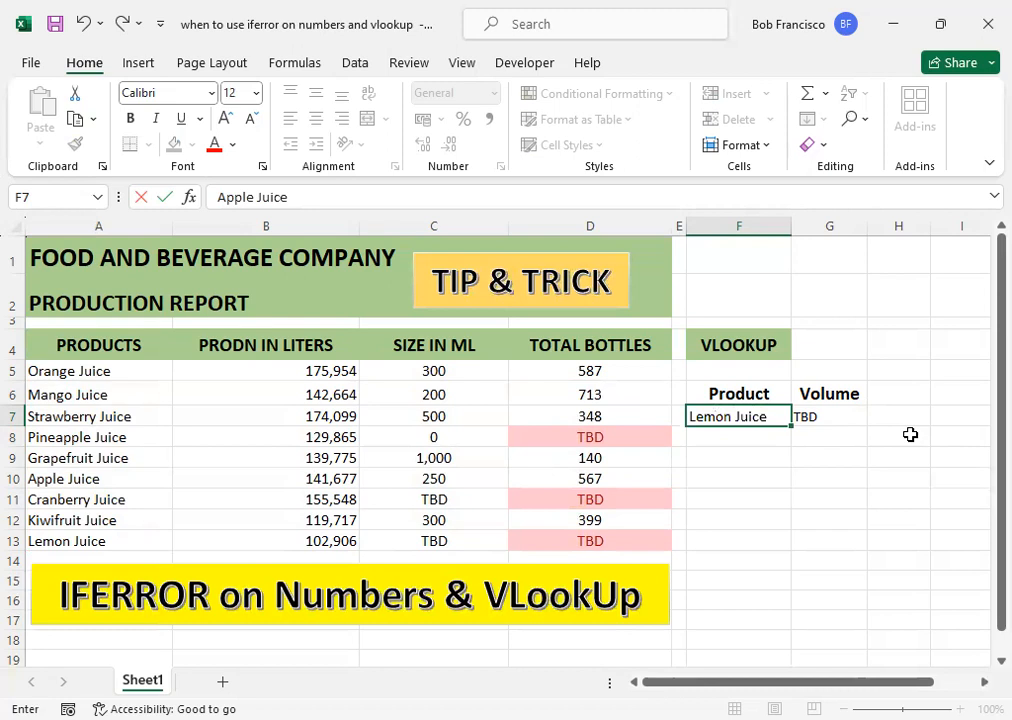
key("Return")
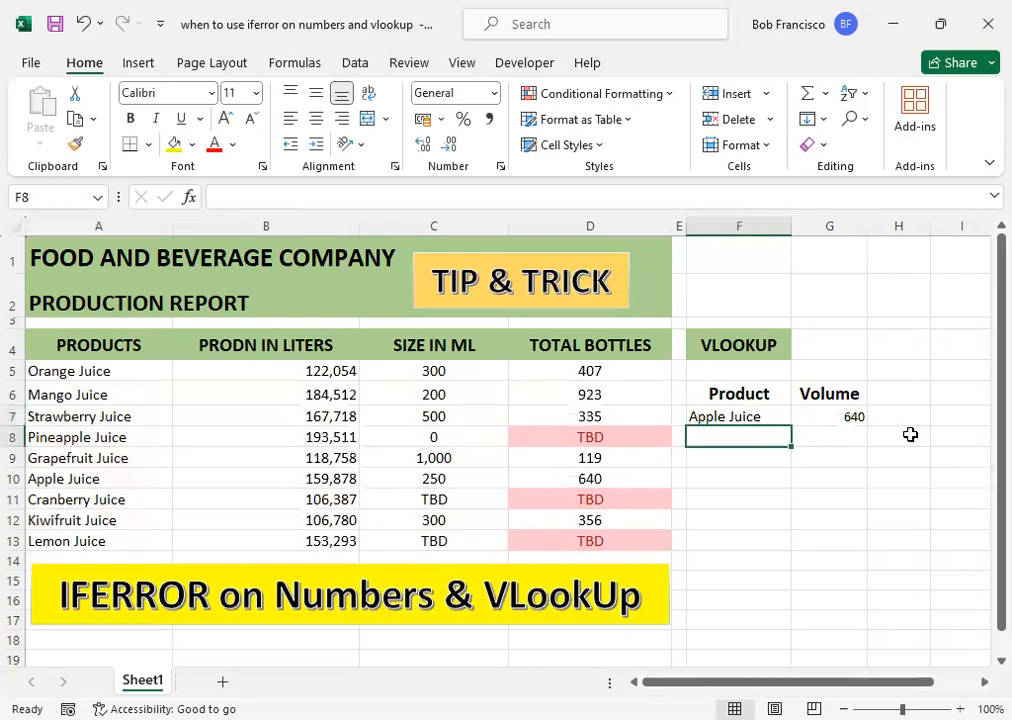